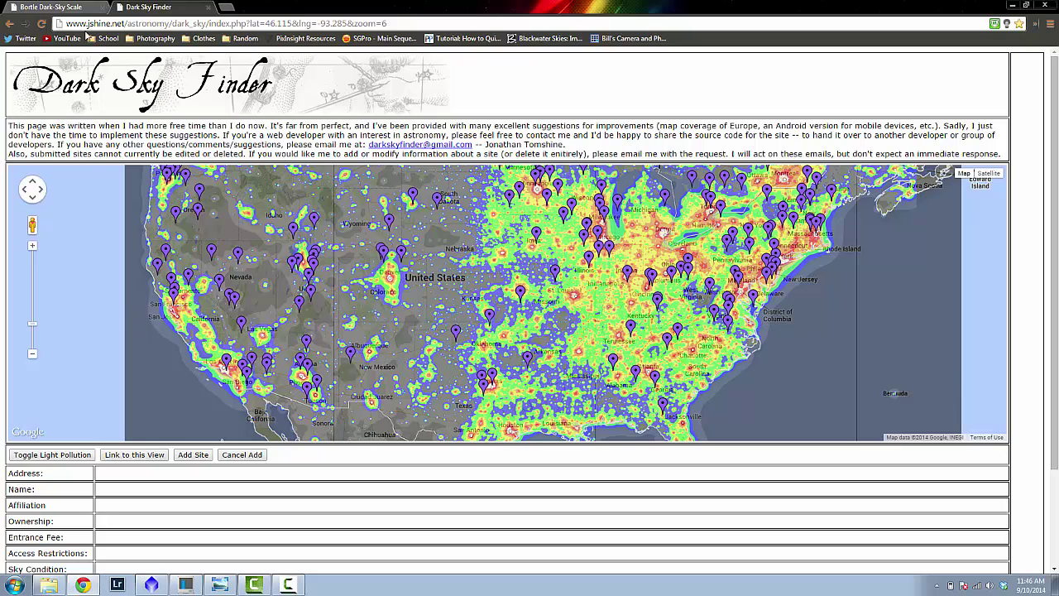
Review the Bortle Dark-Sky Scale table, from class 1 dark skies through class 9 inner-city sky.
click(62, 8)
scroll(163, 384, down, 3)
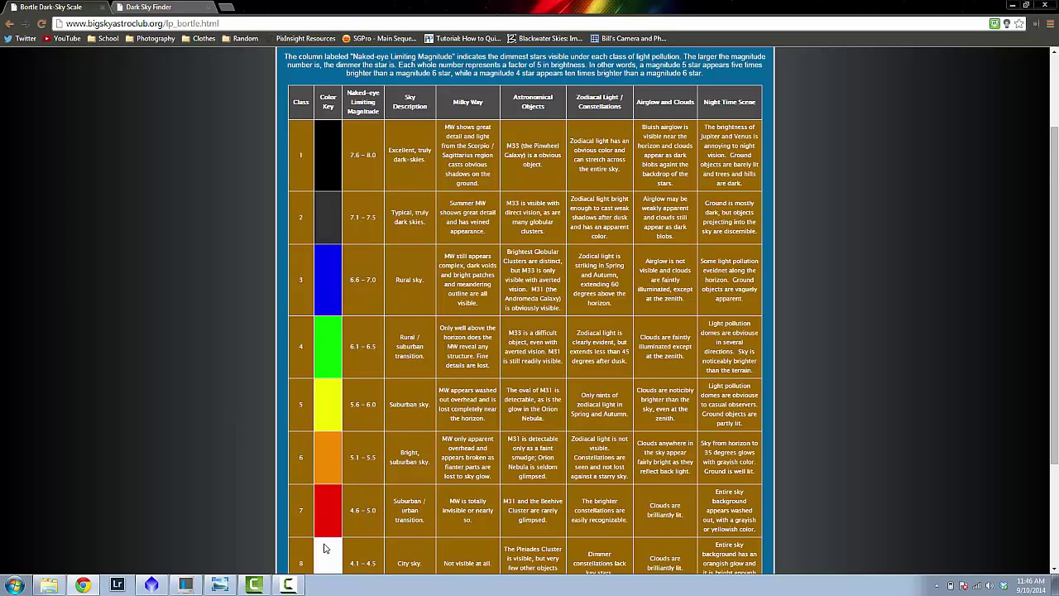
scroll(137, 362, down, 2)
scroll(150, 358, down, 1)
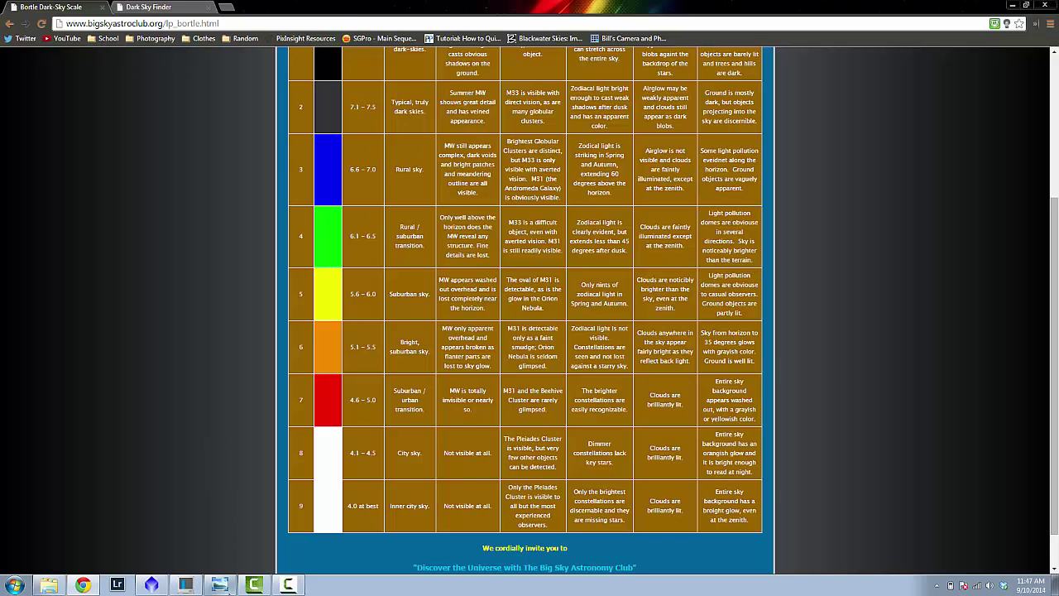
View the Milky Way photo in Windows Photo Viewer, zooming in on its detail and back out, and return to the browser.
click(219, 585)
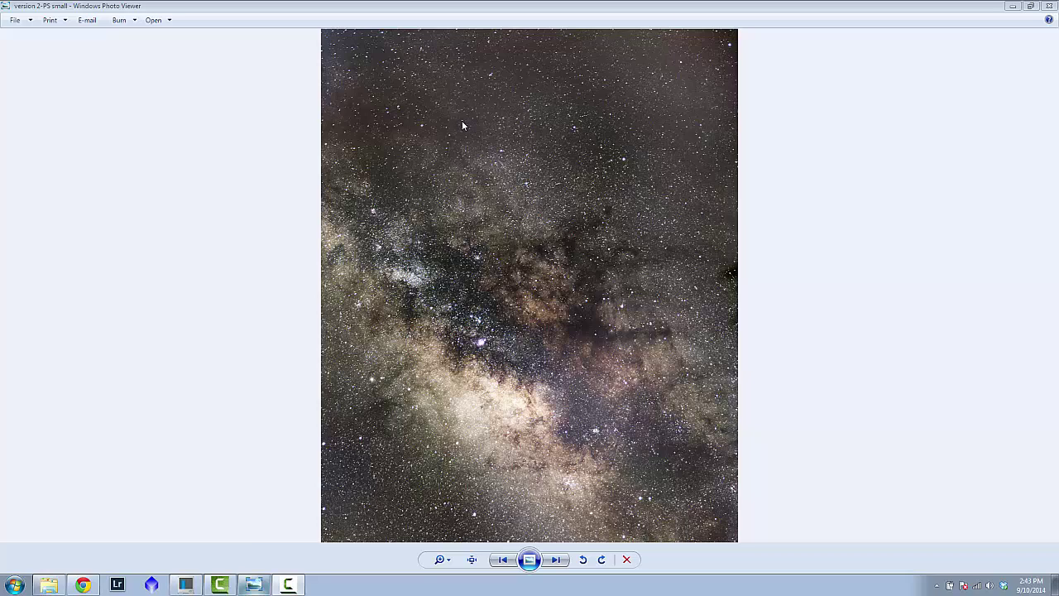
click(439, 559)
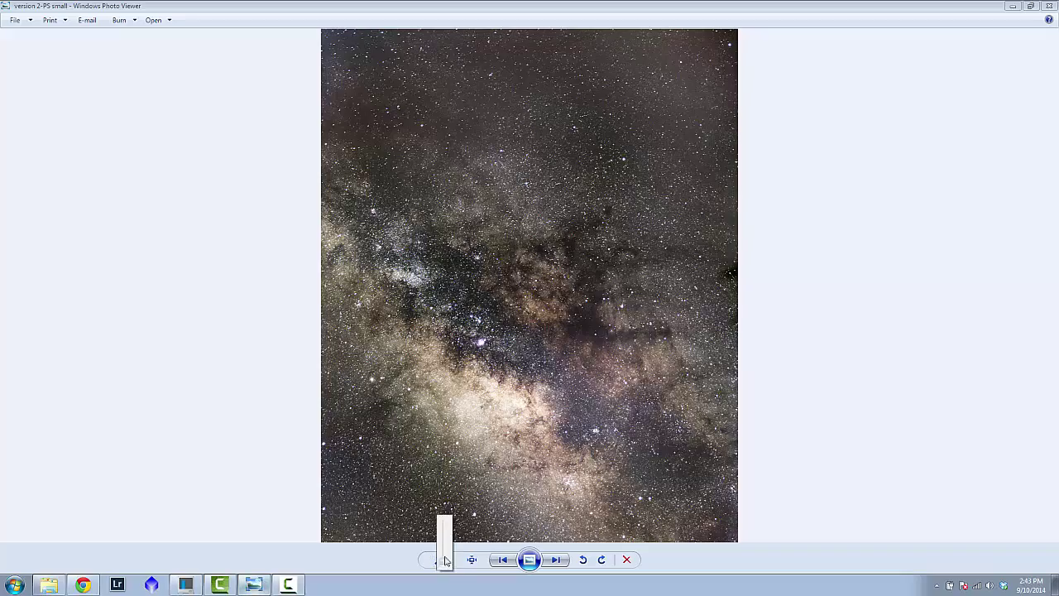
drag(445, 564, 445, 531)
click(444, 561)
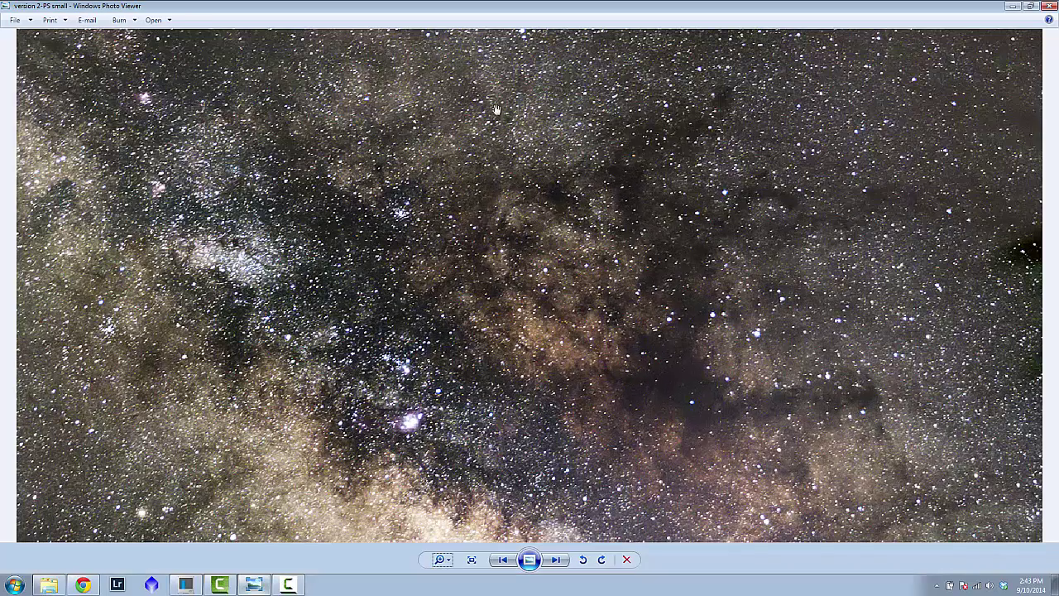
click(440, 560)
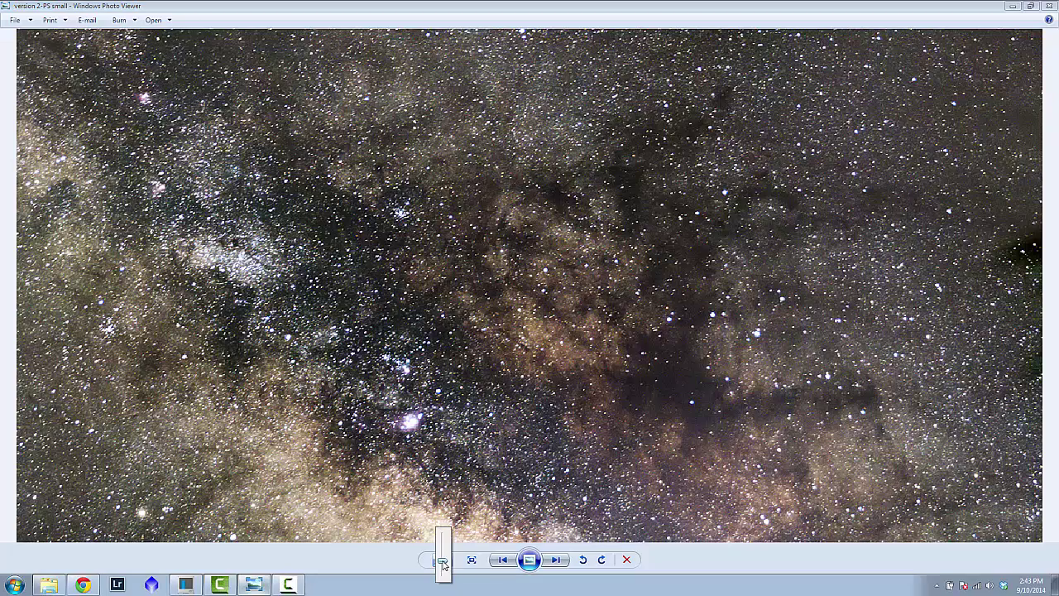
drag(439, 560, 443, 566)
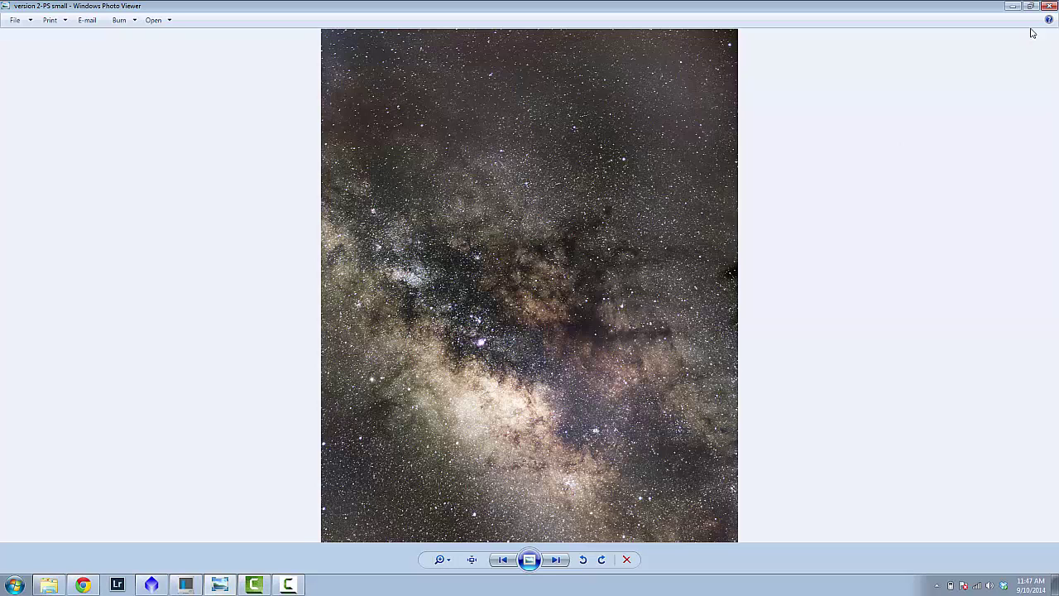
key(alt+Tab)
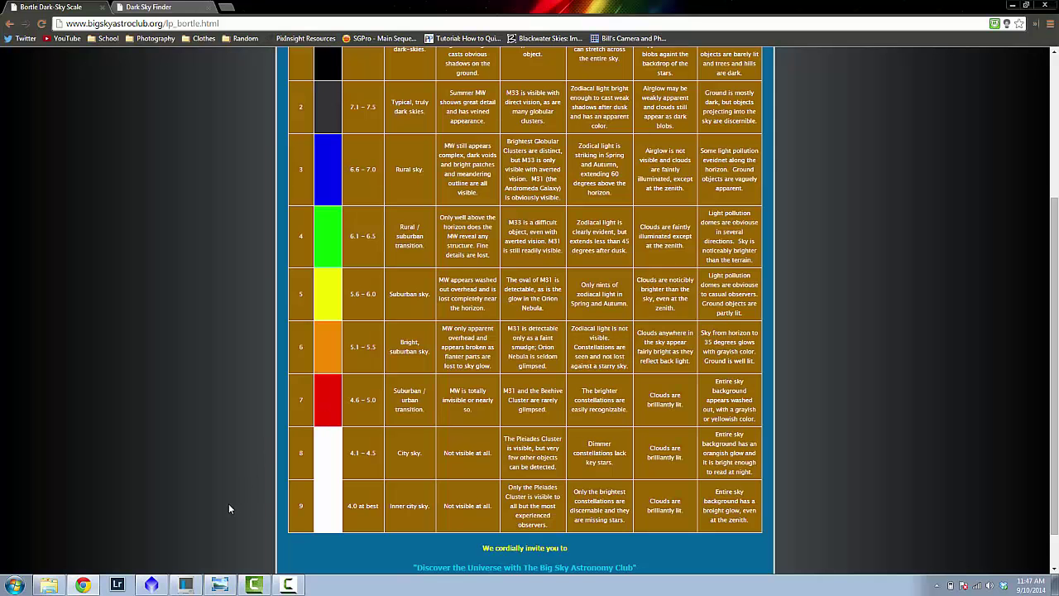
Switch to PixInsight and open the StarAlignment process, placing its window beside the KO9A2268 image.
click(152, 585)
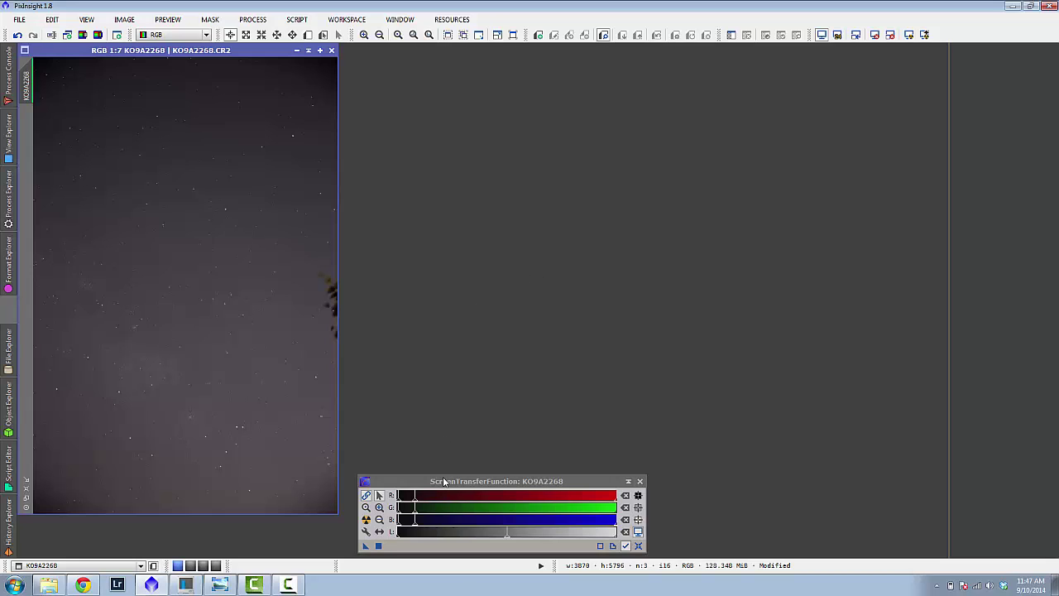
mouse_move(440, 481)
mouse_down()
mouse_move(440, 471)
mouse_move(433, 480)
mouse_up()
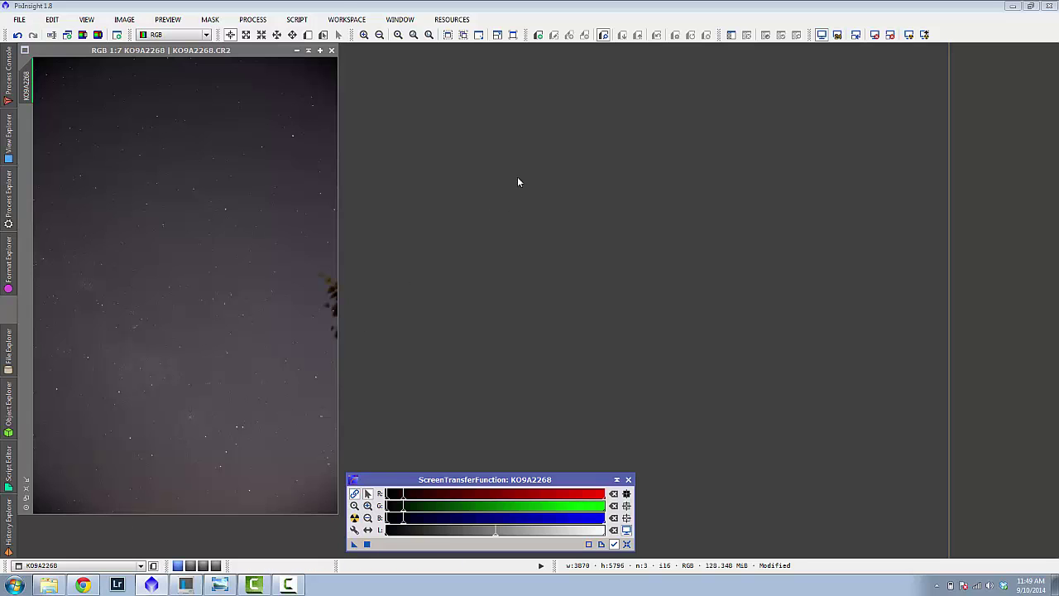
click(263, 25)
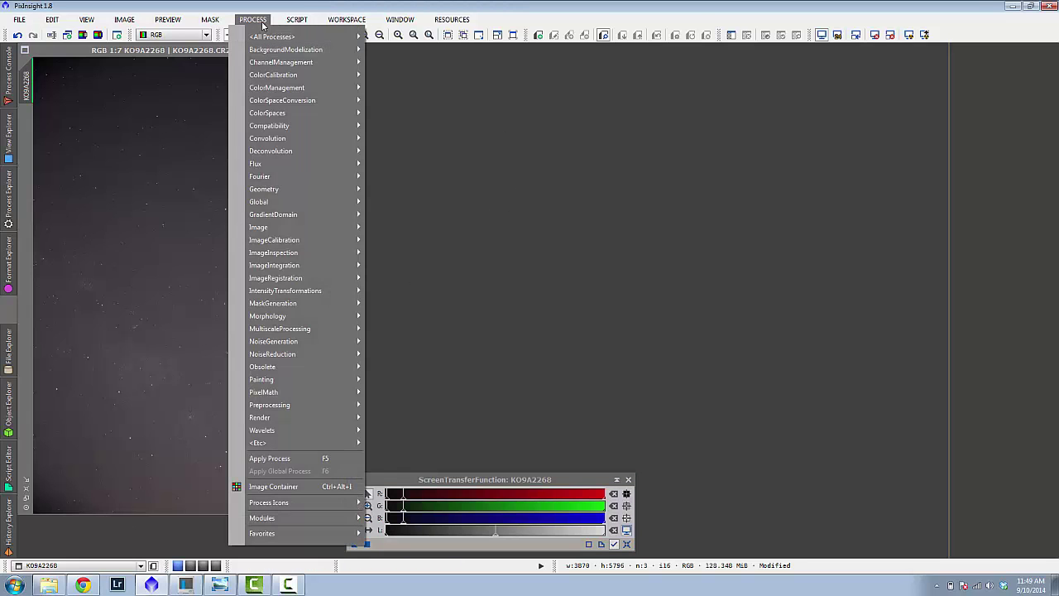
mouse_move(313, 267)
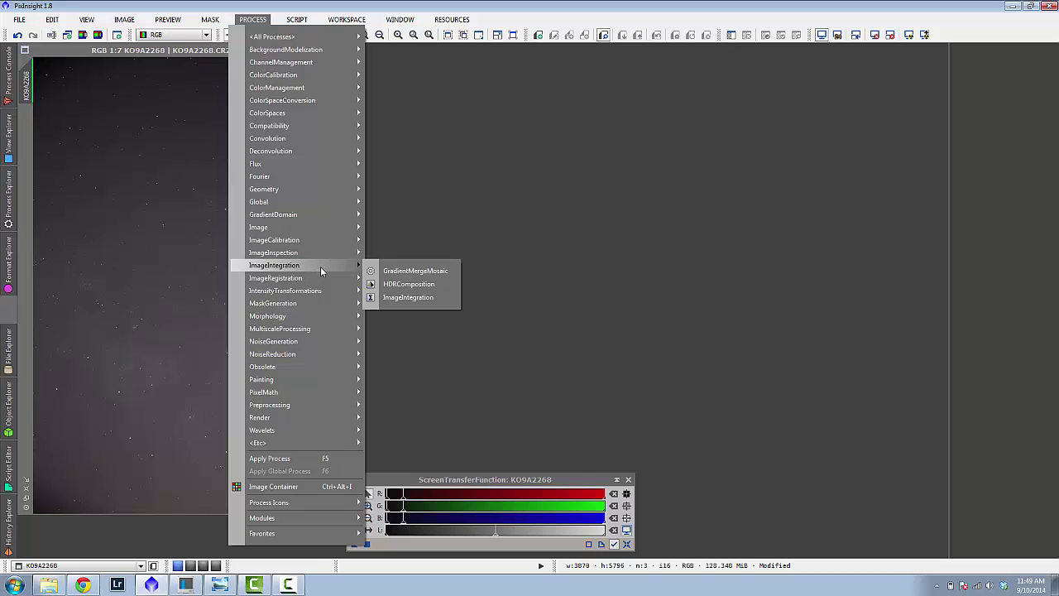
click(410, 308)
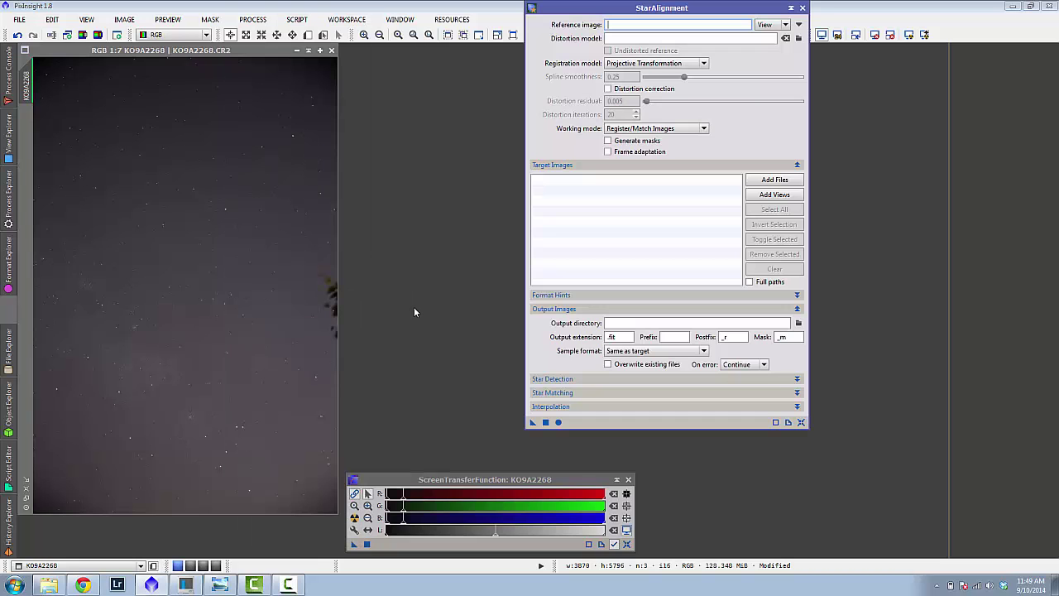
drag(622, 11, 585, 63)
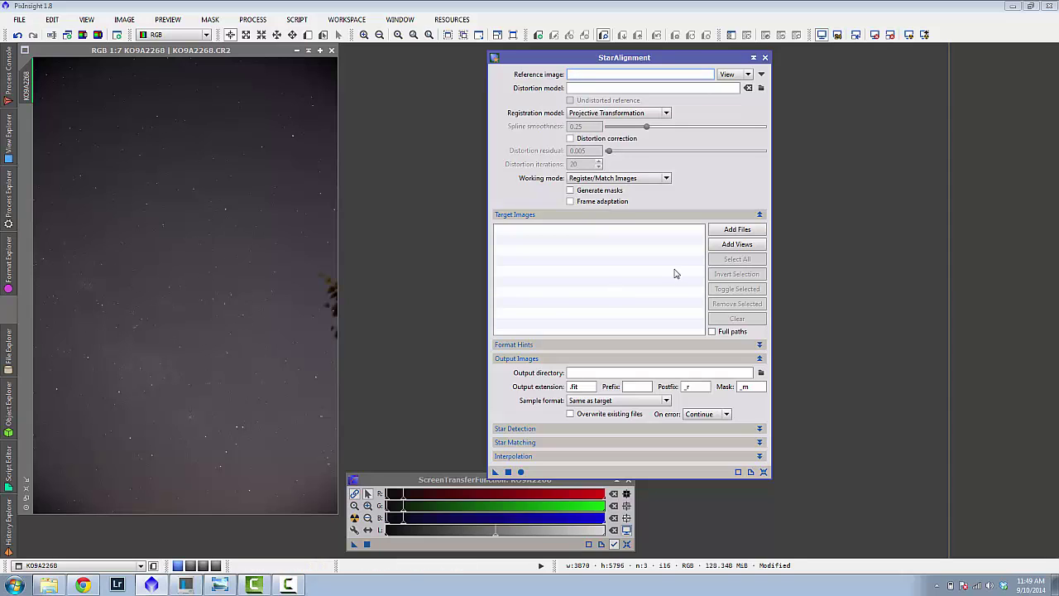
Browse for StarAlignment target images in the "Milky Way 50mm backyard" folder under Canon 5D Mark III, General (Raws), Astrophotography, Camera.
click(722, 235)
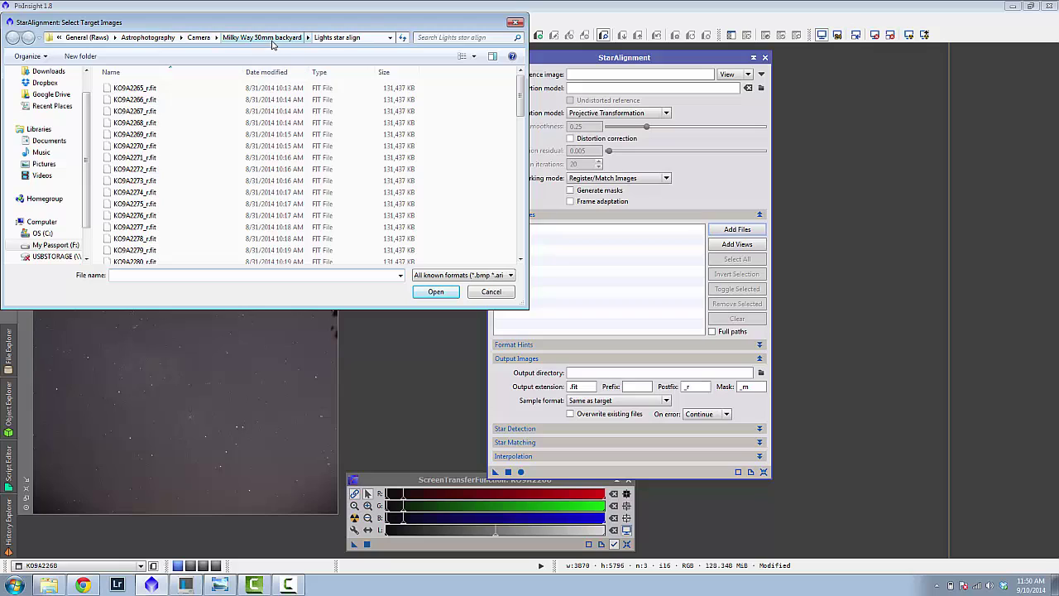
click(134, 38)
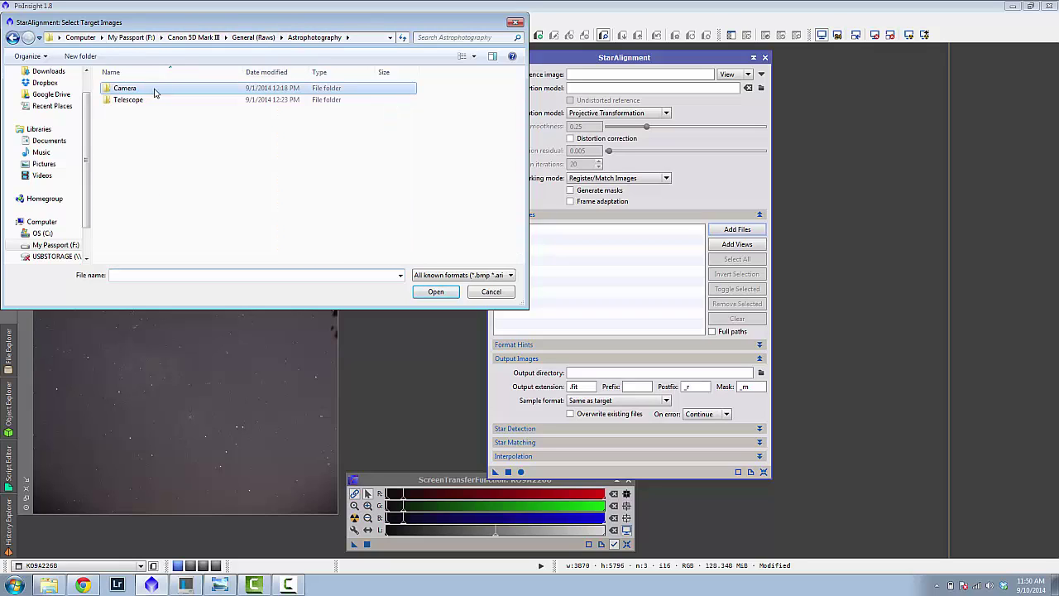
click(130, 38)
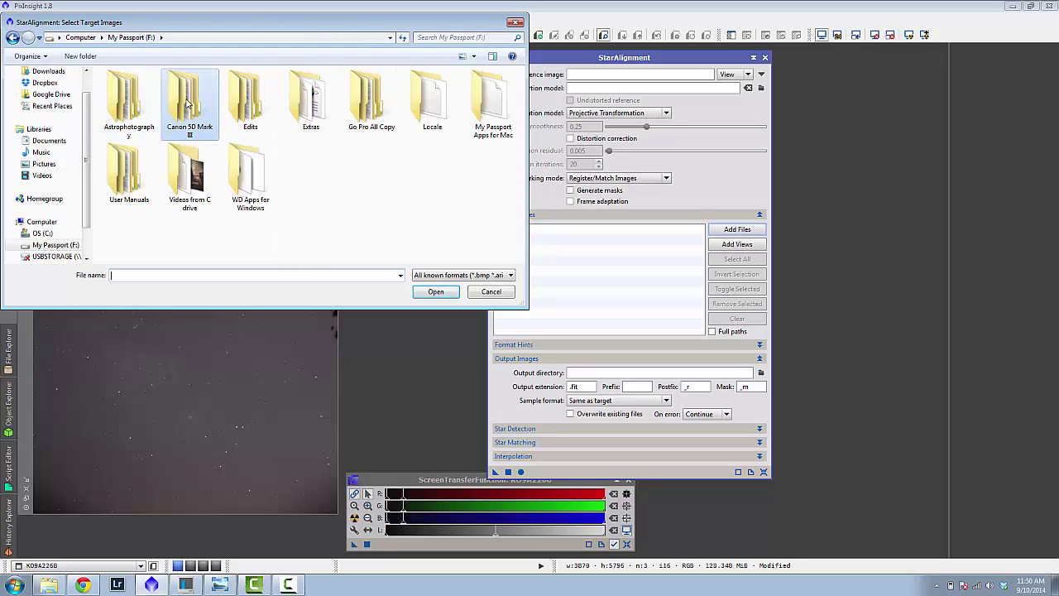
double_click(188, 103)
double_click(130, 87)
double_click(142, 91)
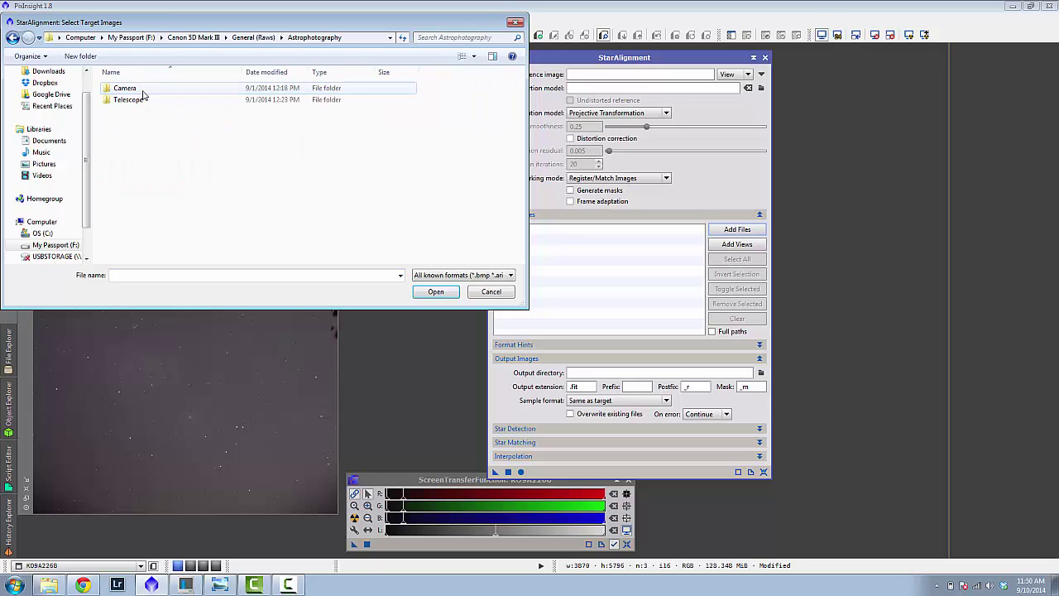
double_click(149, 91)
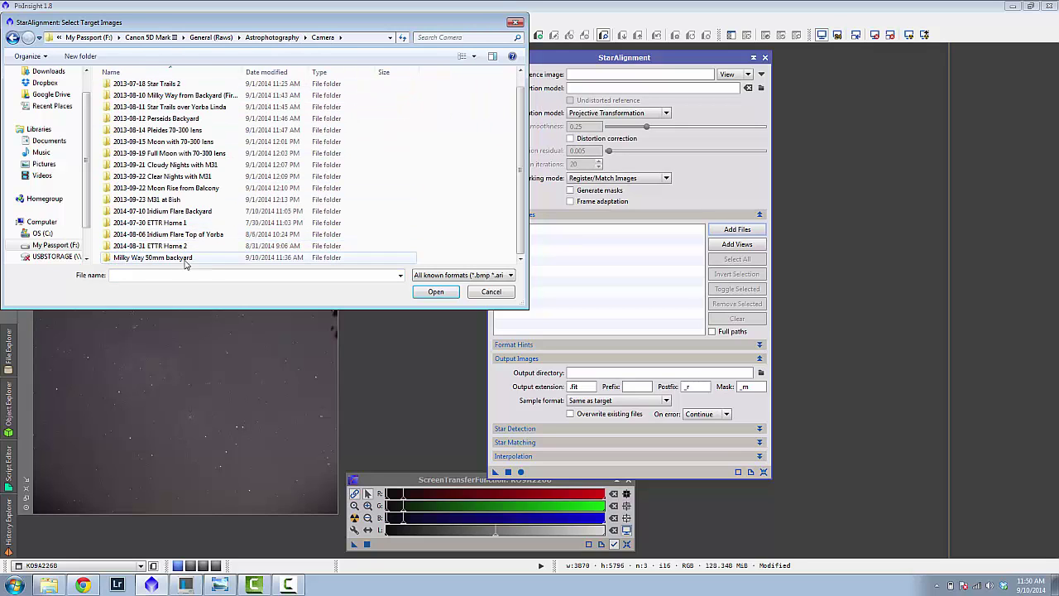
double_click(186, 260)
Add the raw frames KO9A2268 through KO9A2330 as StarAlignment target images.
click(439, 173)
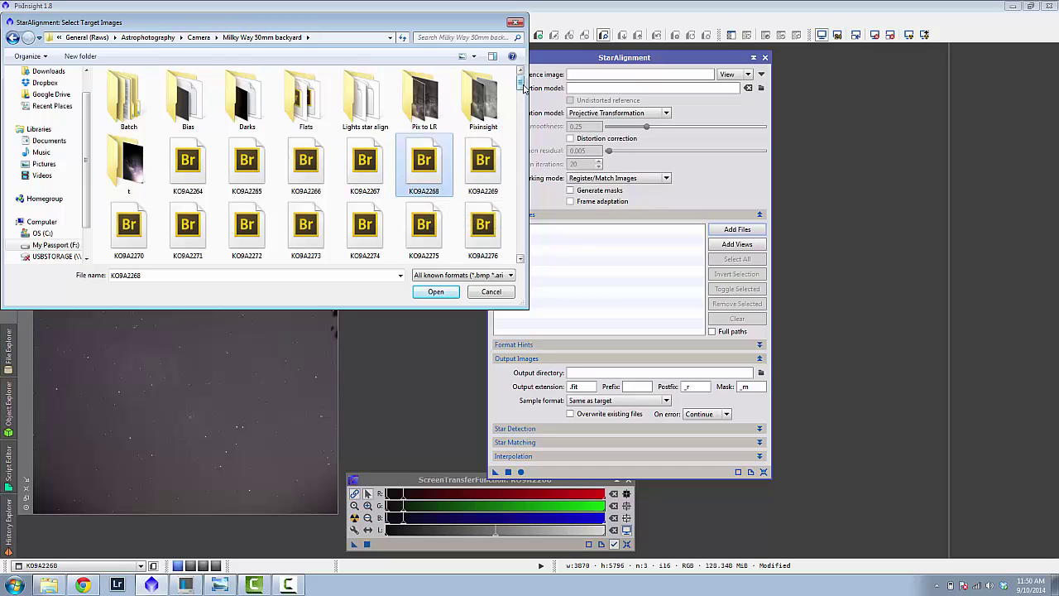
drag(521, 84, 521, 139)
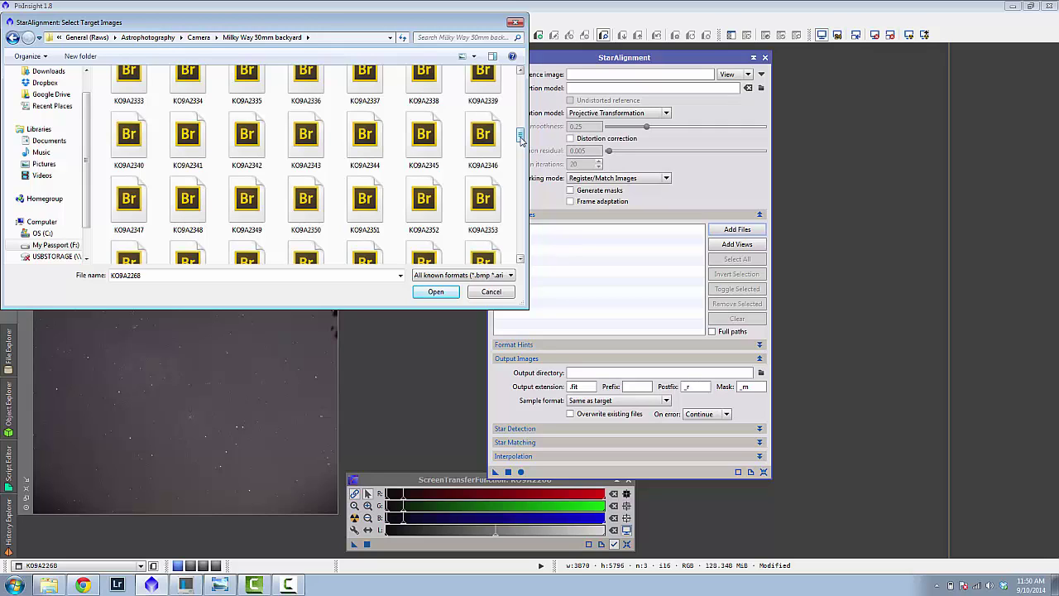
click(522, 70)
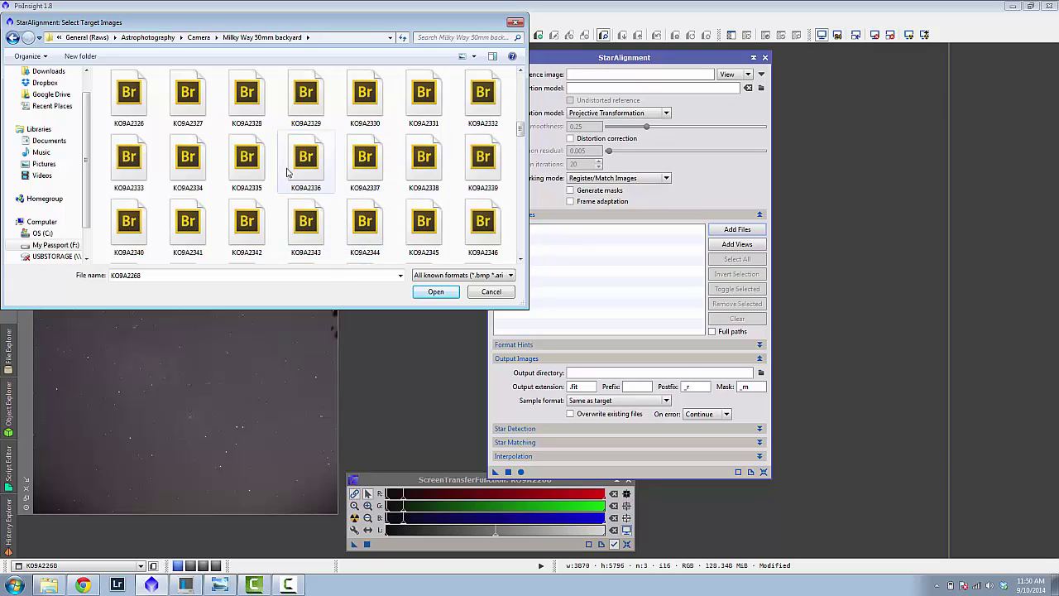
shift+click(382, 99)
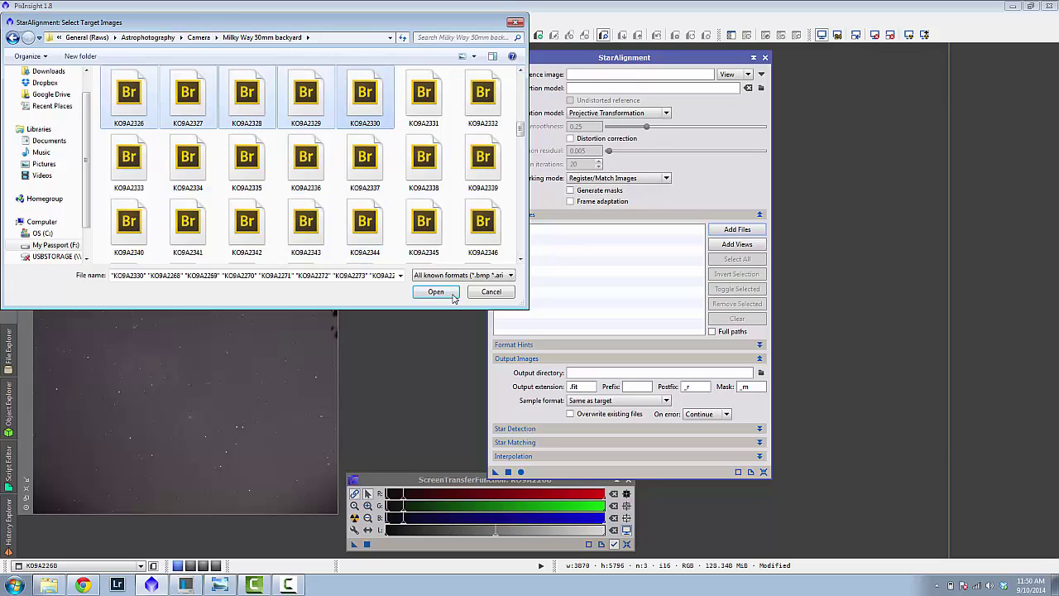
click(452, 294)
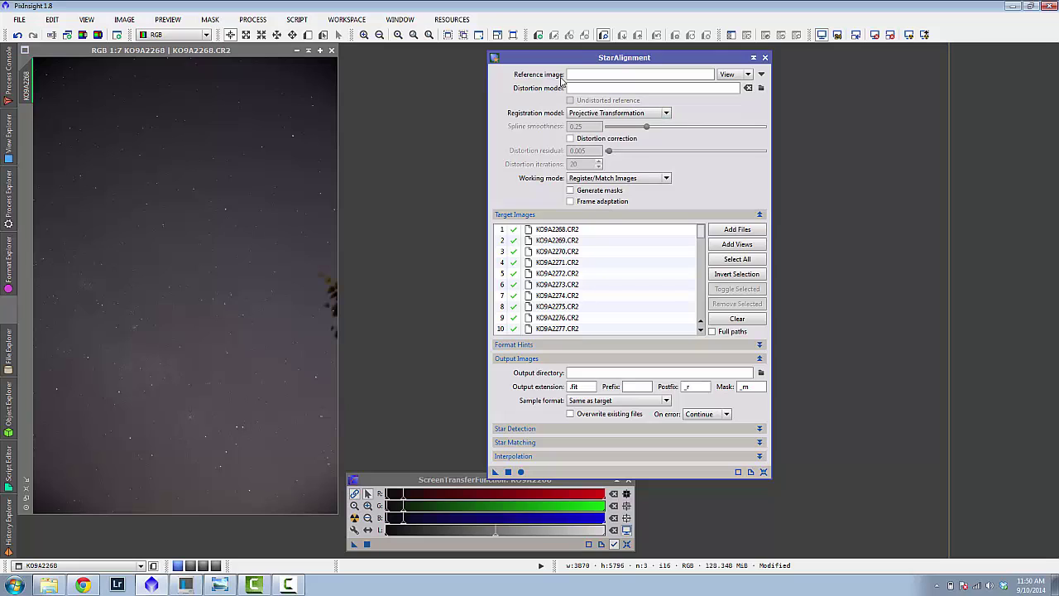
Set the StarAlignment reference image to a file source and choose KO9A2276.CR2.
drag(566, 58, 563, 50)
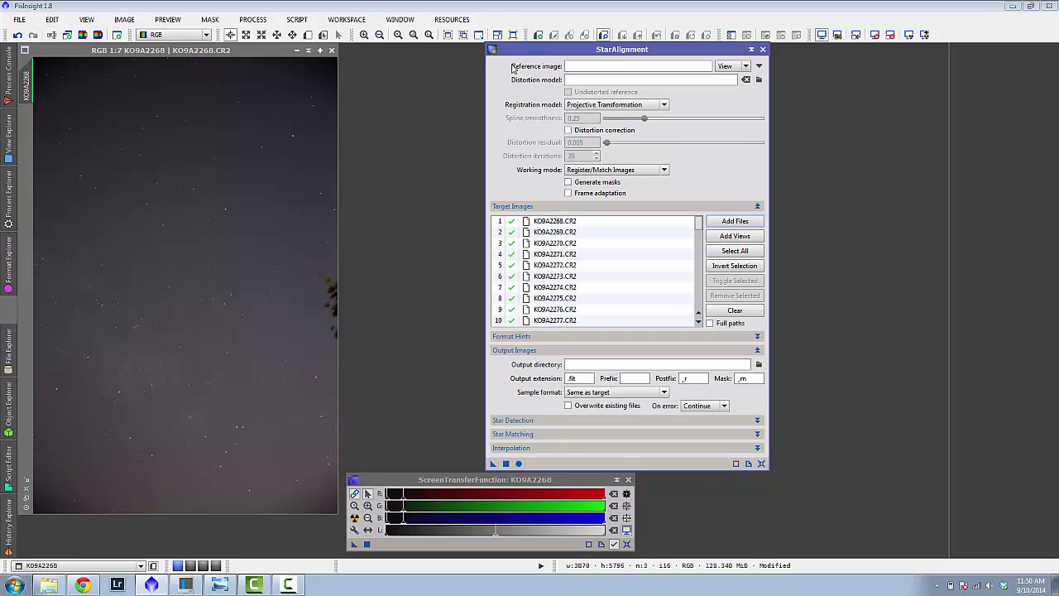
click(746, 66)
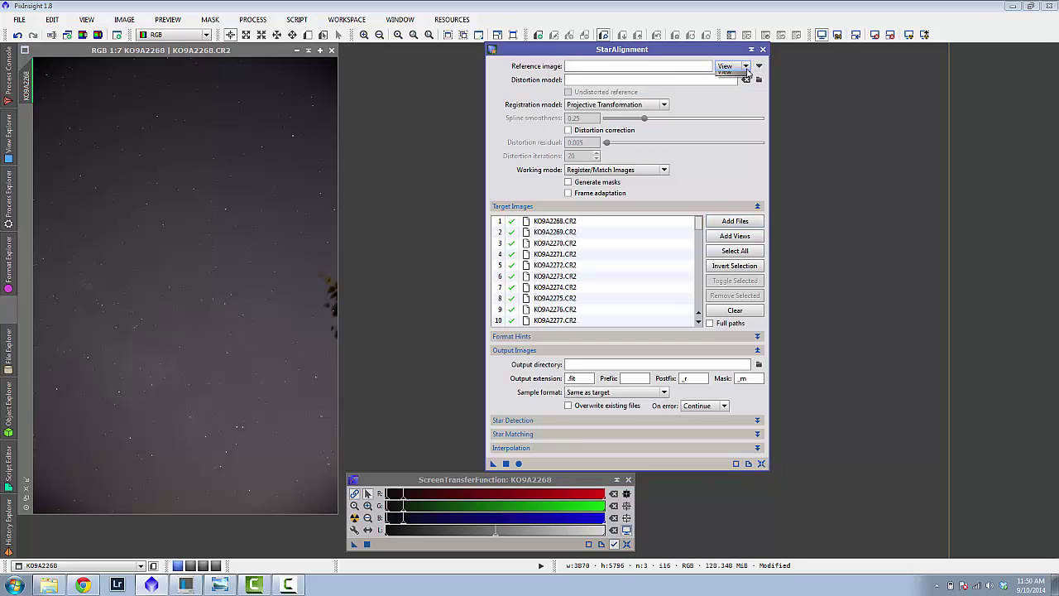
click(725, 81)
click(759, 66)
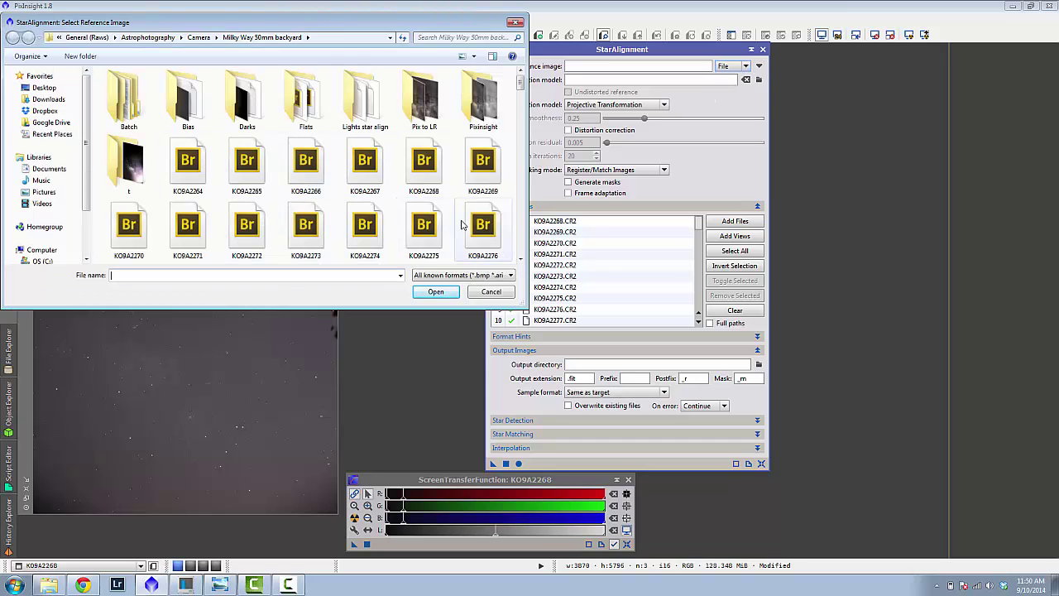
scroll(520, 83, down, 1)
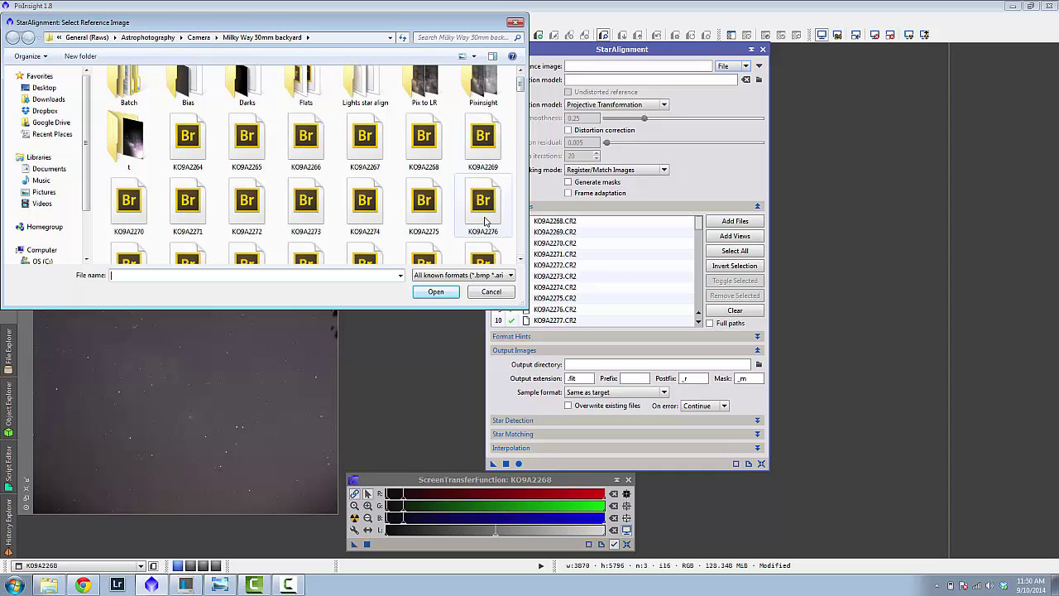
double_click(484, 207)
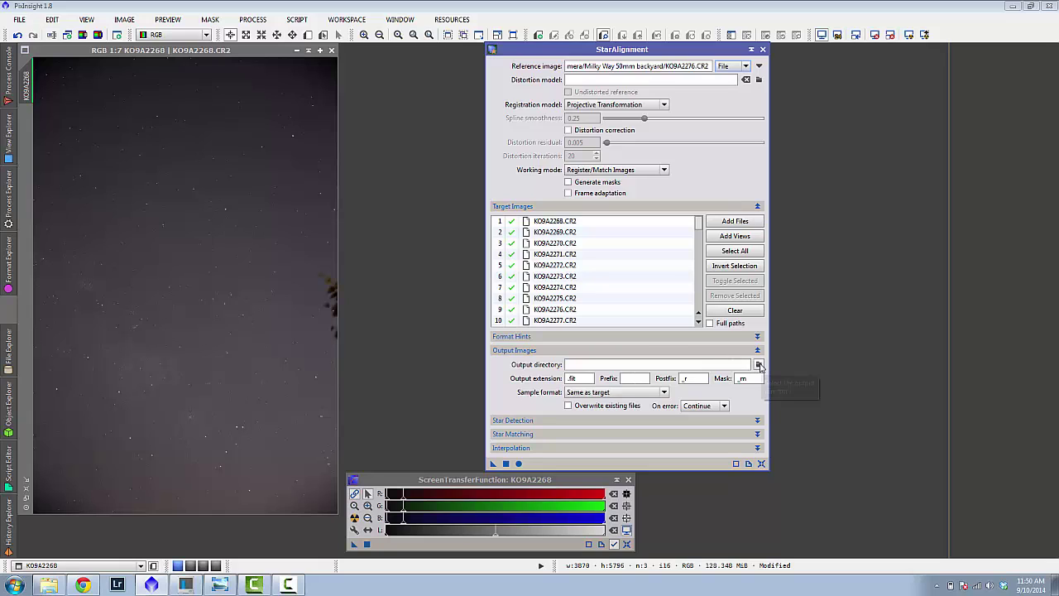
Open the StarAlignment output directory selection, cancel it without choosing a folder, and close the process.
click(758, 365)
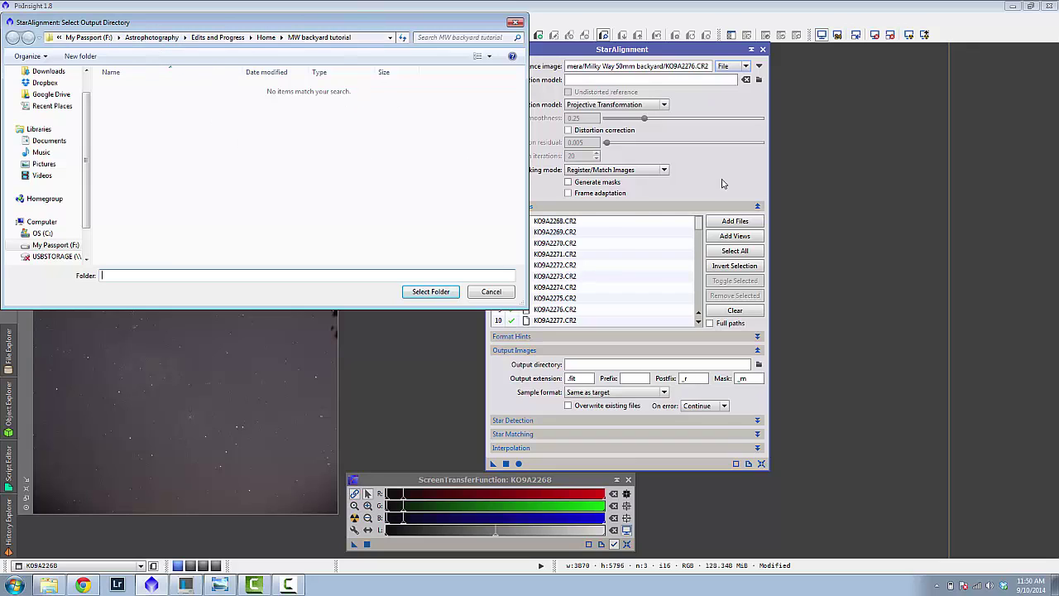
click(490, 296)
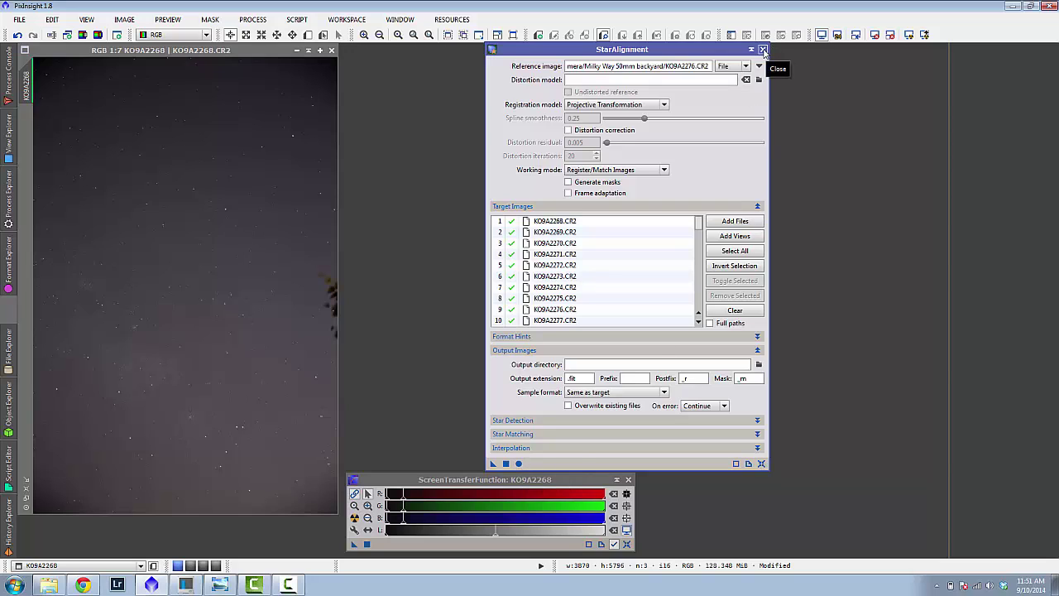
click(763, 50)
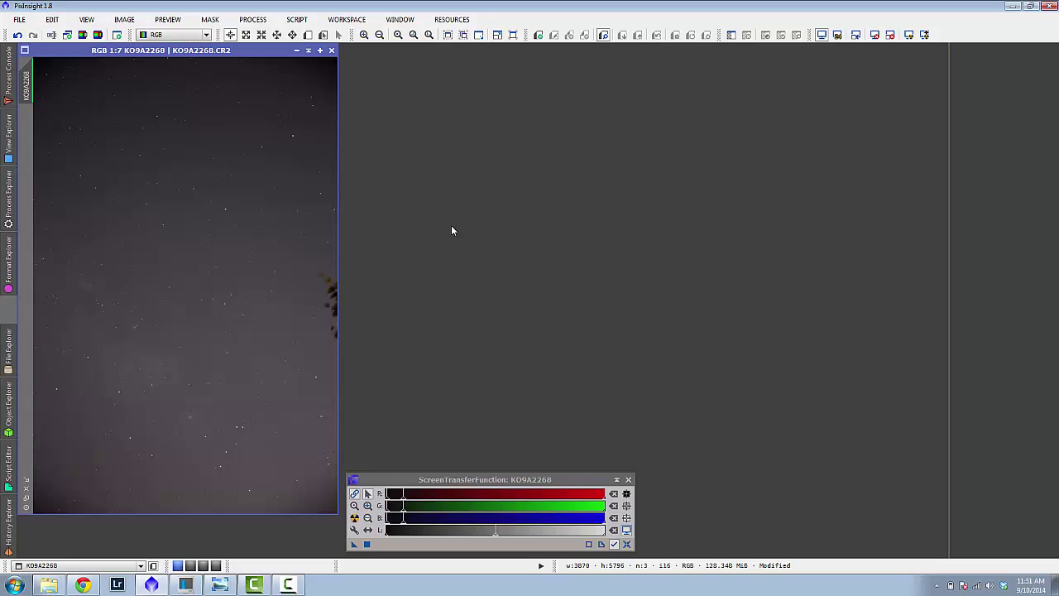
Open the ImageIntegration process and reposition its window within the workspace.
click(267, 23)
mouse_move(332, 246)
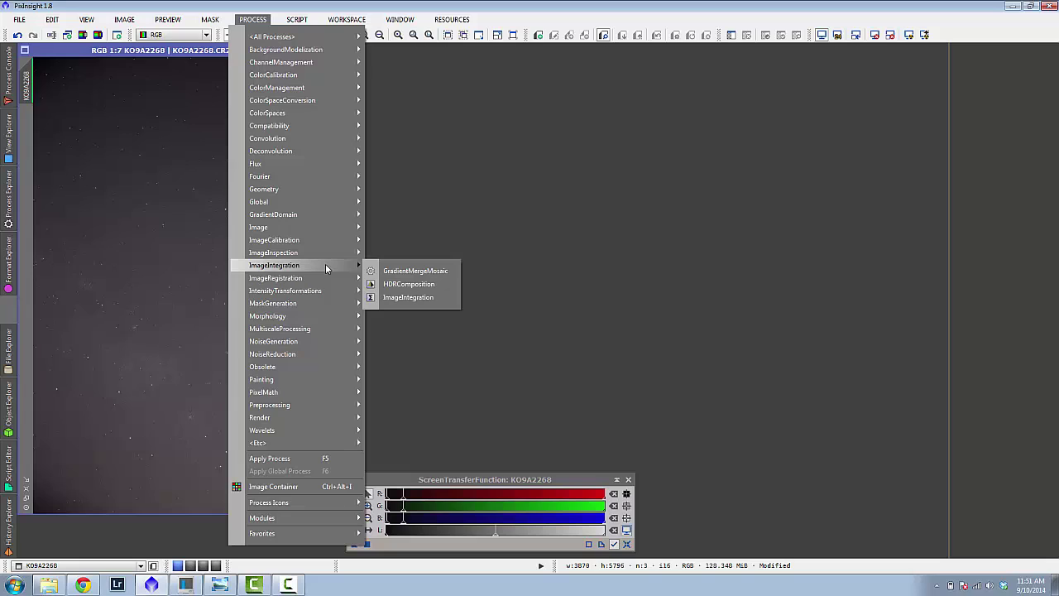
click(408, 298)
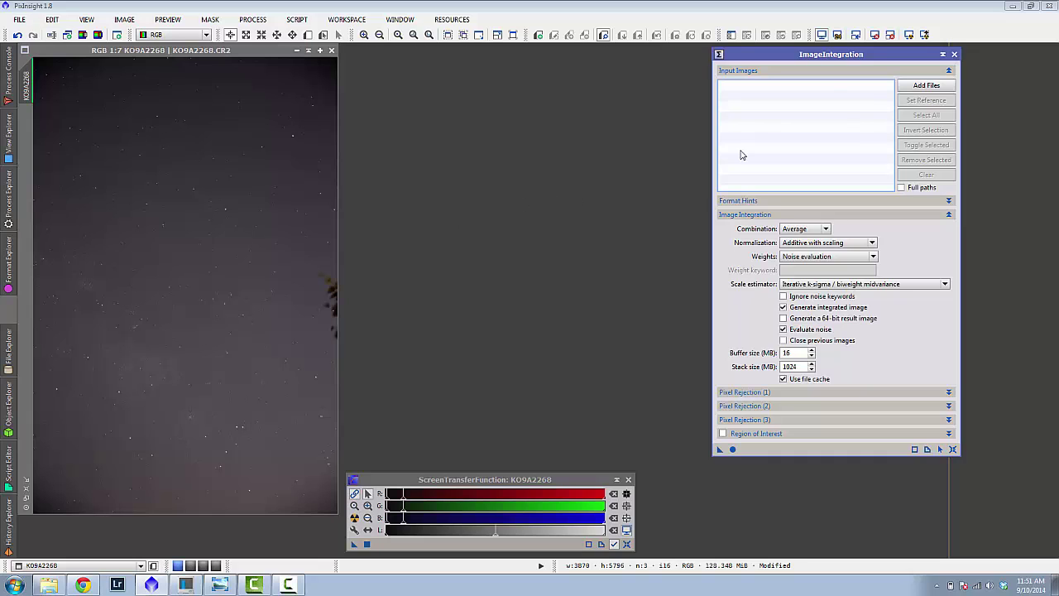
drag(837, 56, 824, 63)
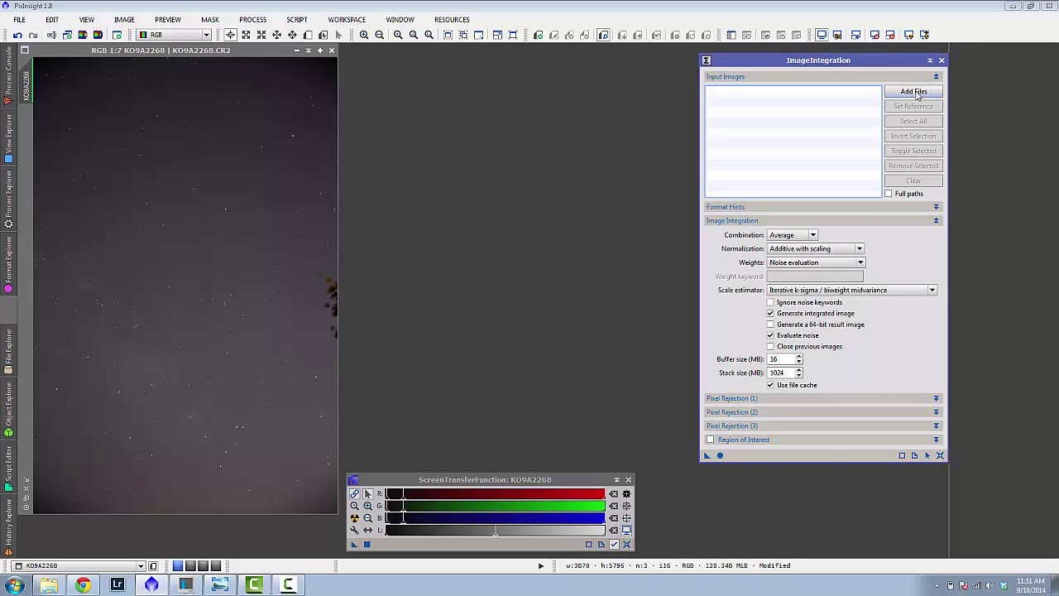
Add all aligned FIT frames from the Lights star align folder as integration inputs and set KO9A2269_r.fit as the reference.
click(910, 92)
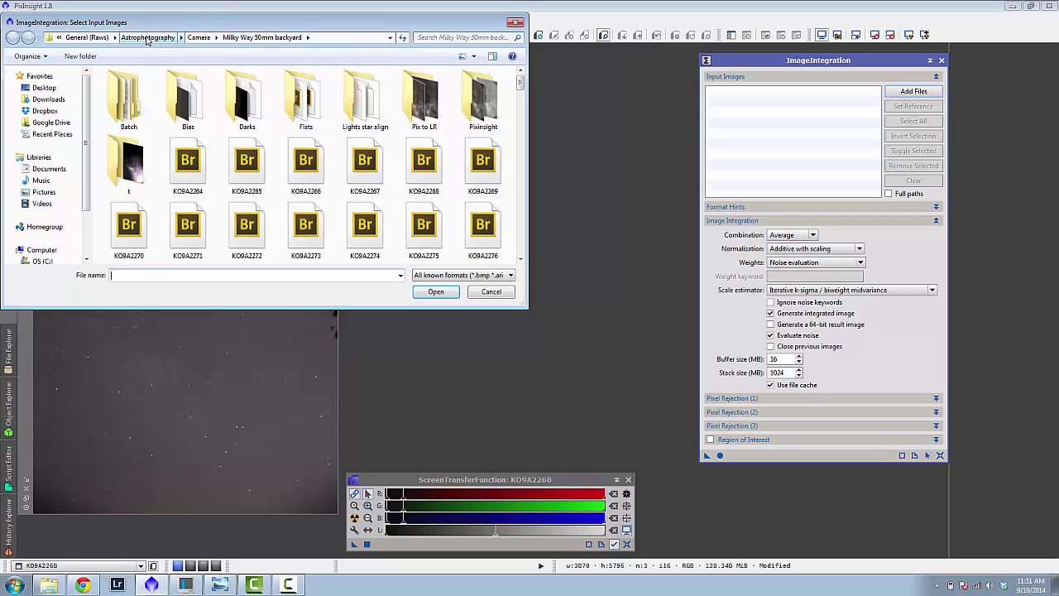
double_click(365, 99)
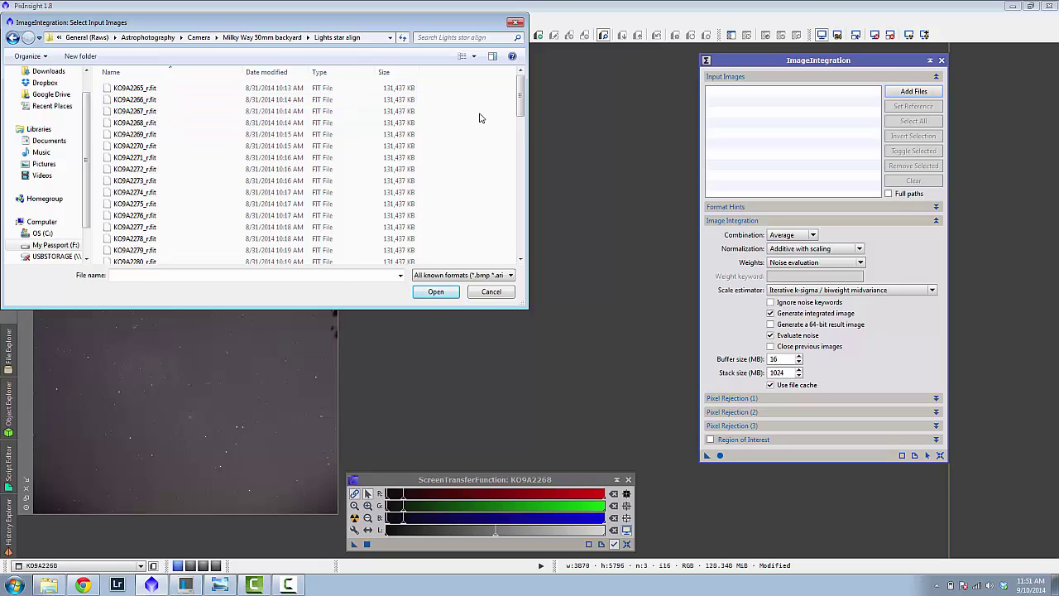
key(ctrl+a)
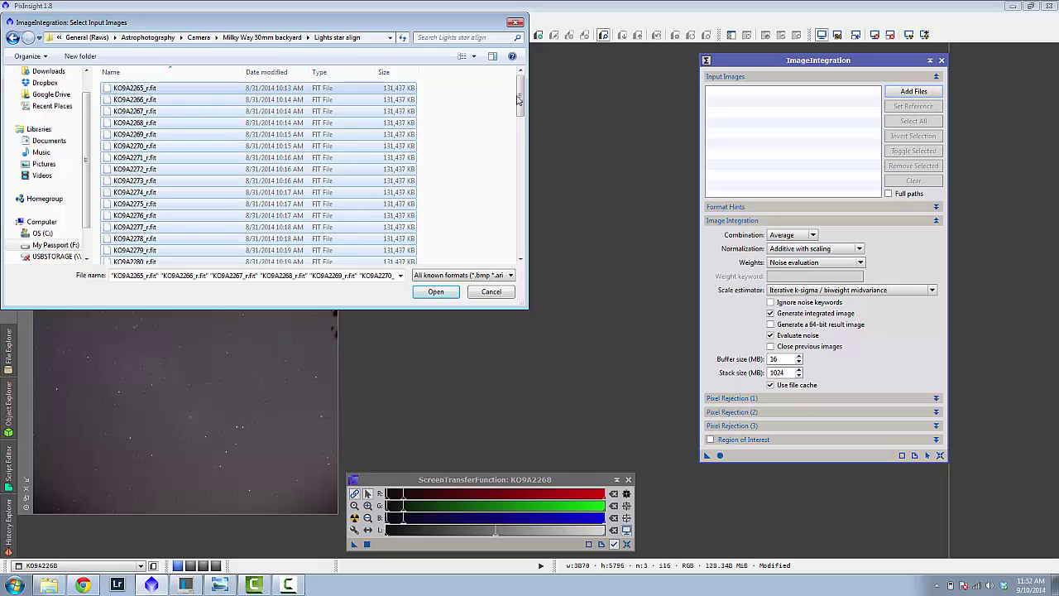
mouse_move(519, 100)
mouse_down()
mouse_move(526, 249)
mouse_move(523, 86)
mouse_up()
click(436, 292)
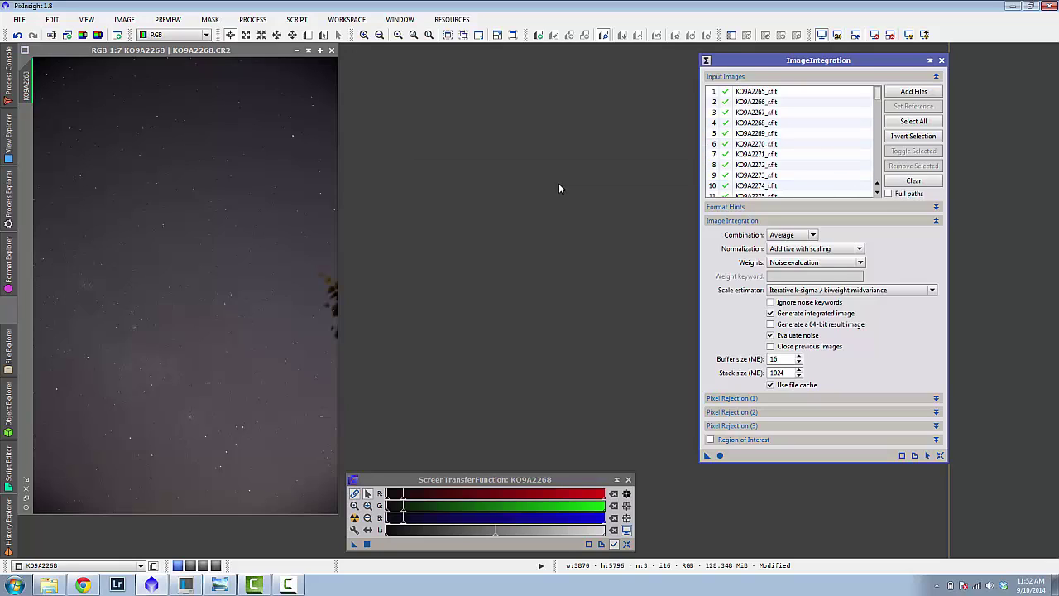
click(799, 133)
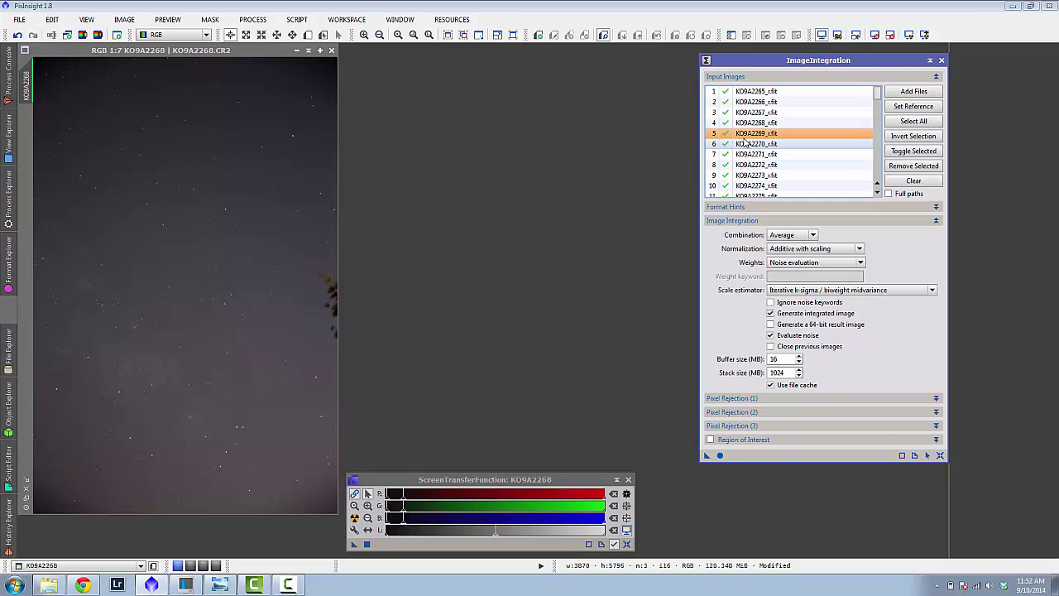
click(908, 114)
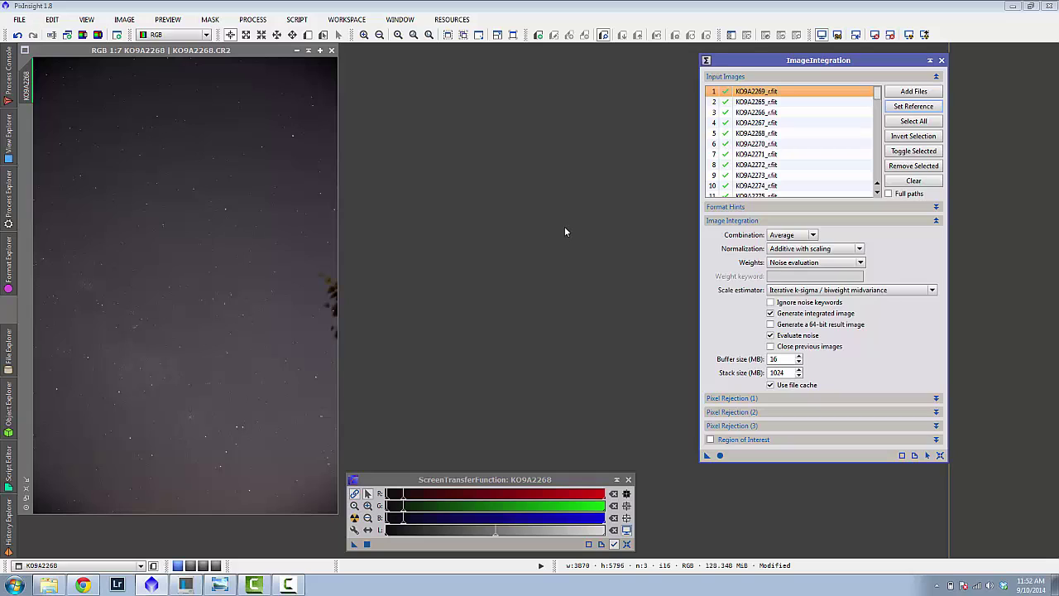
Set the pixel rejection algorithm to Winsorized Sigma Clipping and run the ImageIntegration process.
click(758, 398)
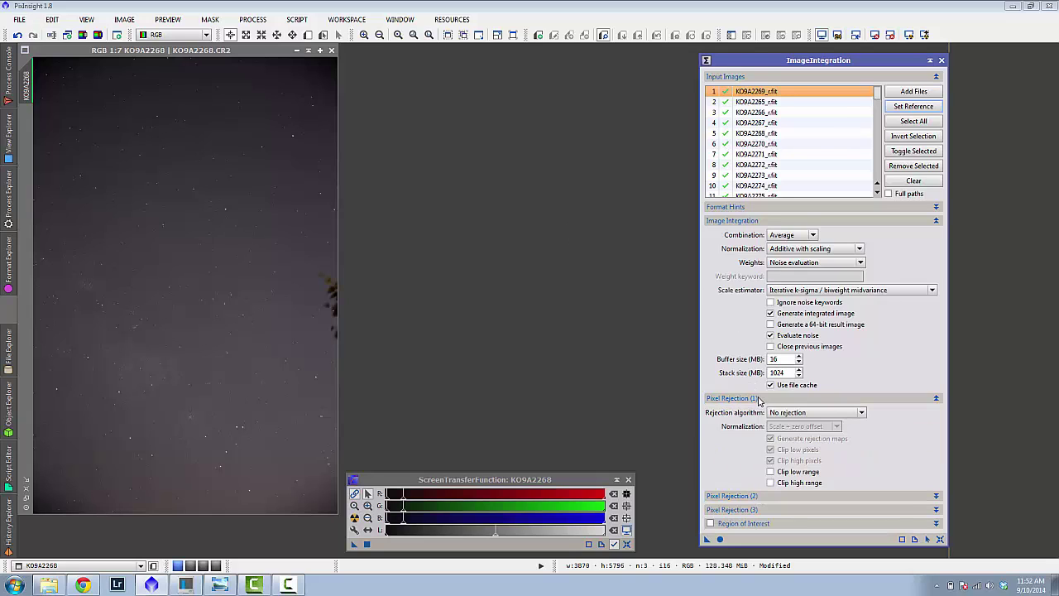
click(790, 413)
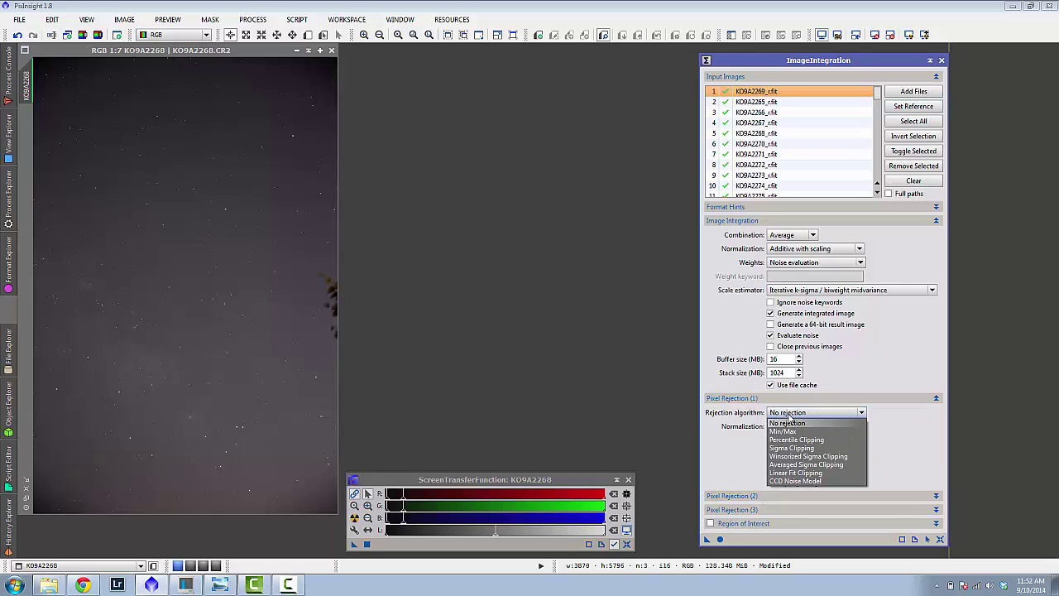
click(813, 456)
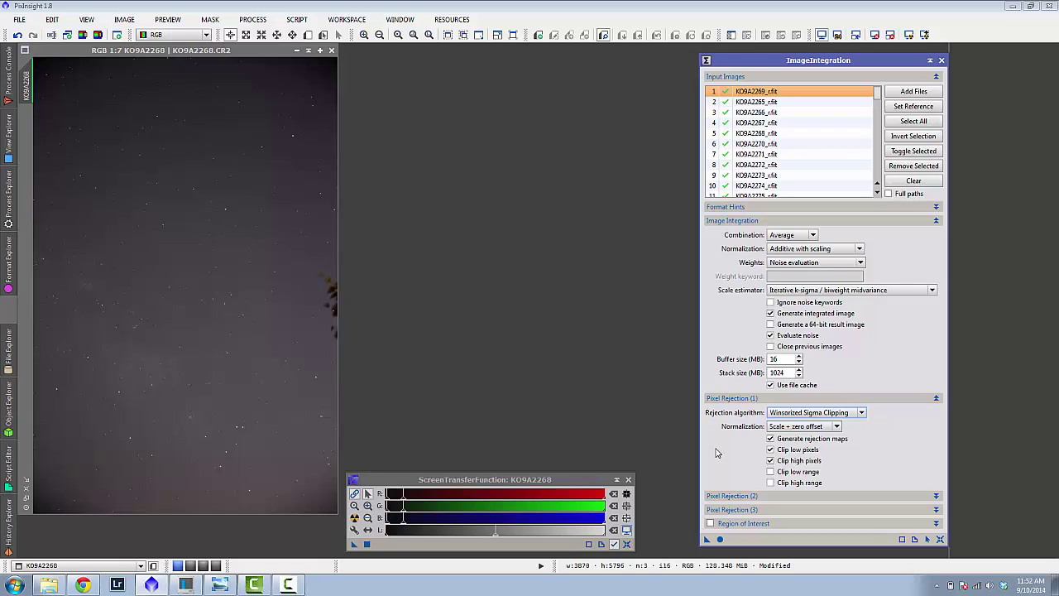
click(720, 539)
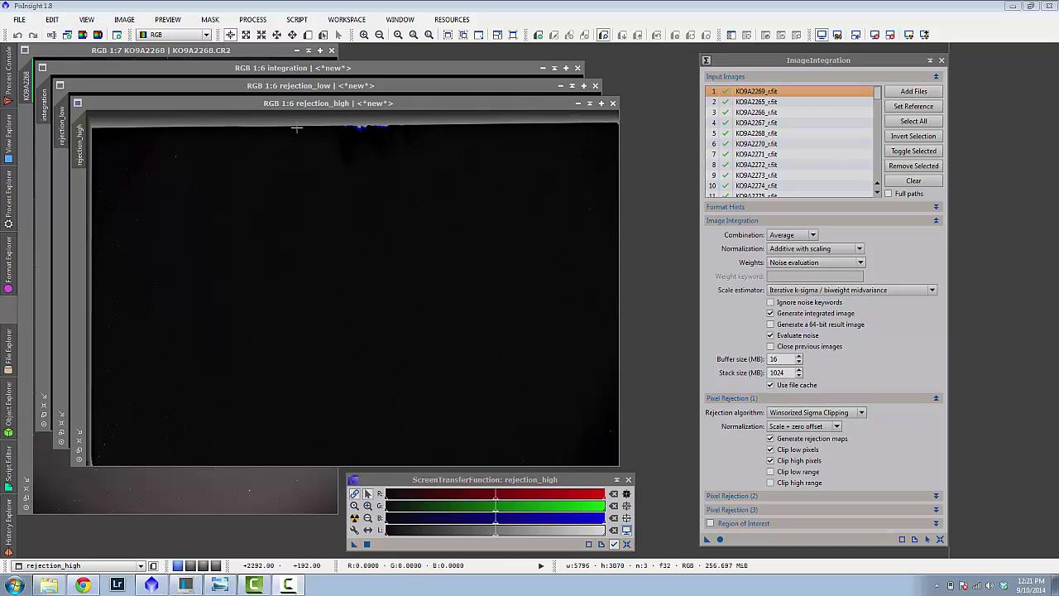
Close the rejection_high and rejection_low maps and apply an automatic screen stretch to the integration image.
click(612, 103)
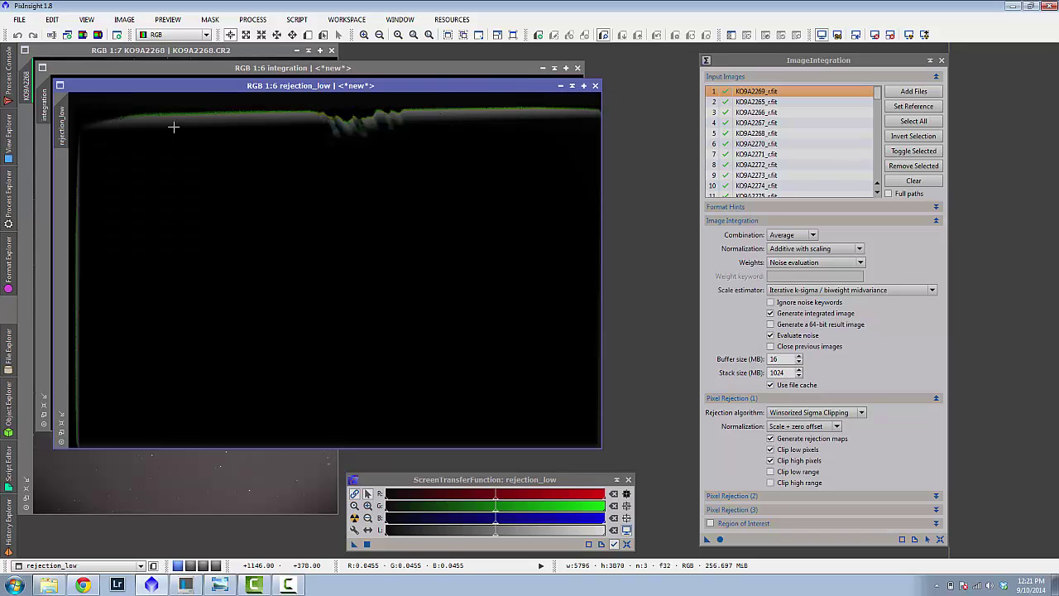
click(596, 86)
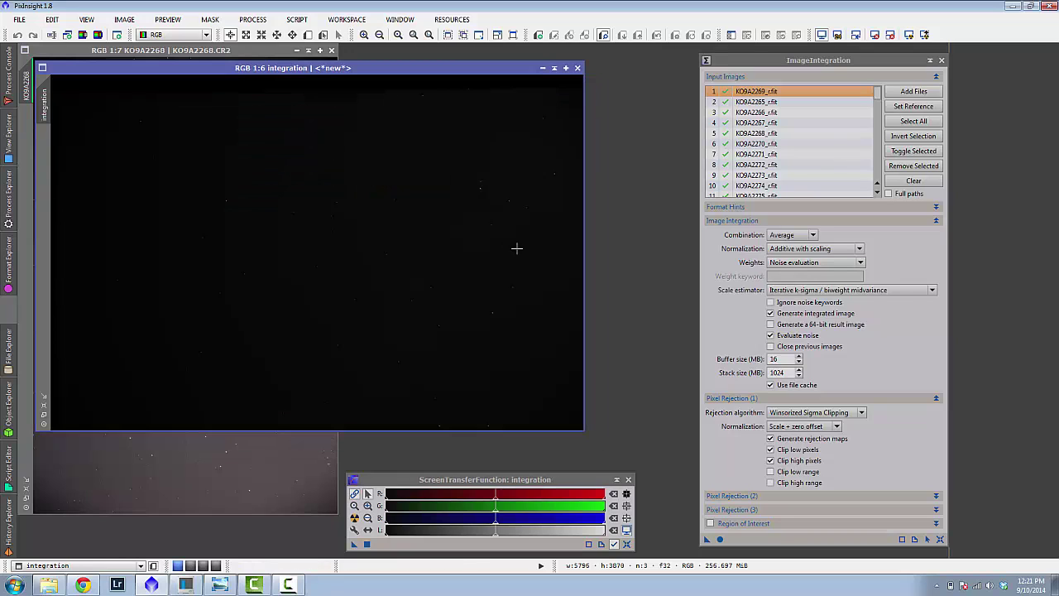
drag(408, 70, 480, 80)
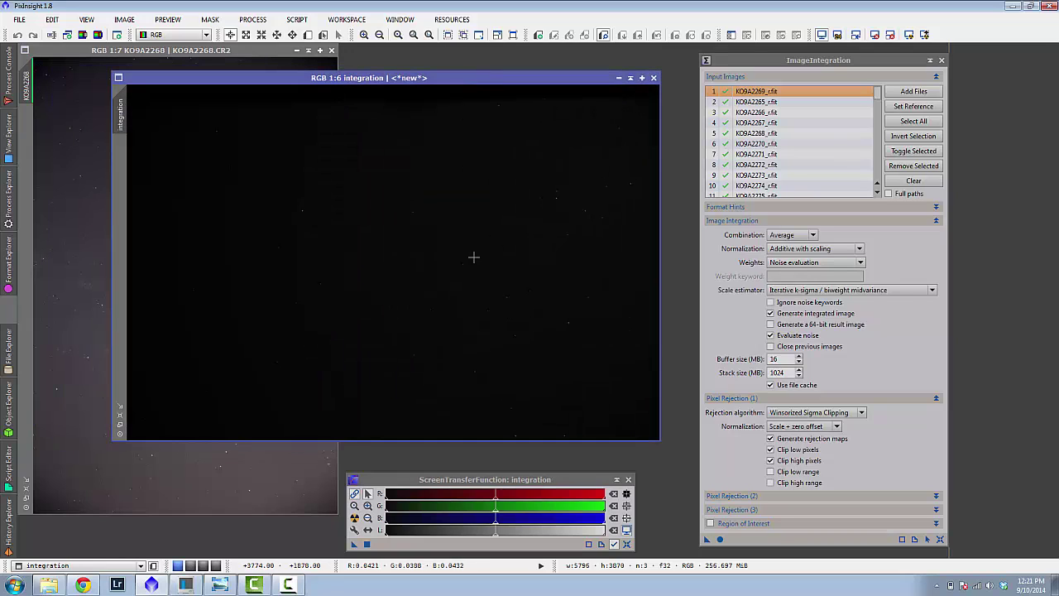
click(356, 518)
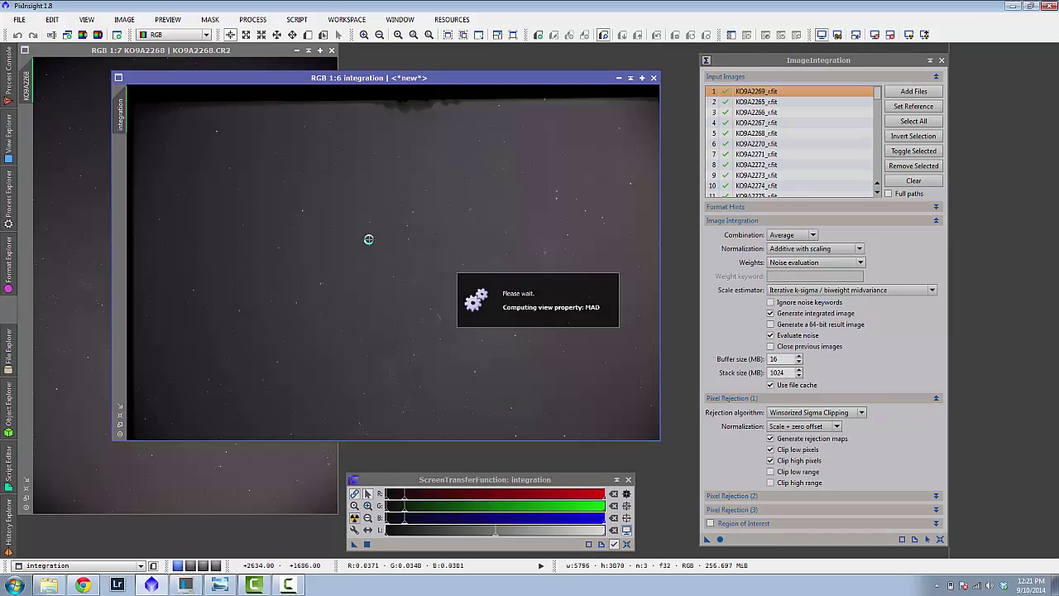
drag(446, 82, 418, 73)
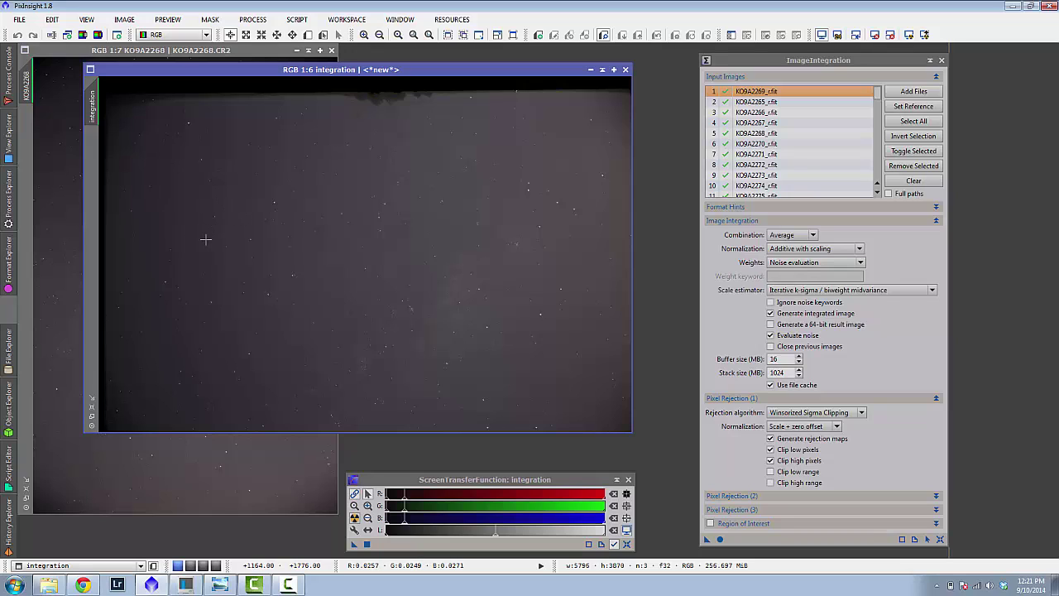
Rotate the integration image 90° clockwise with FastRotation, fit its window to the view, and rearrange the open windows.
click(7, 214)
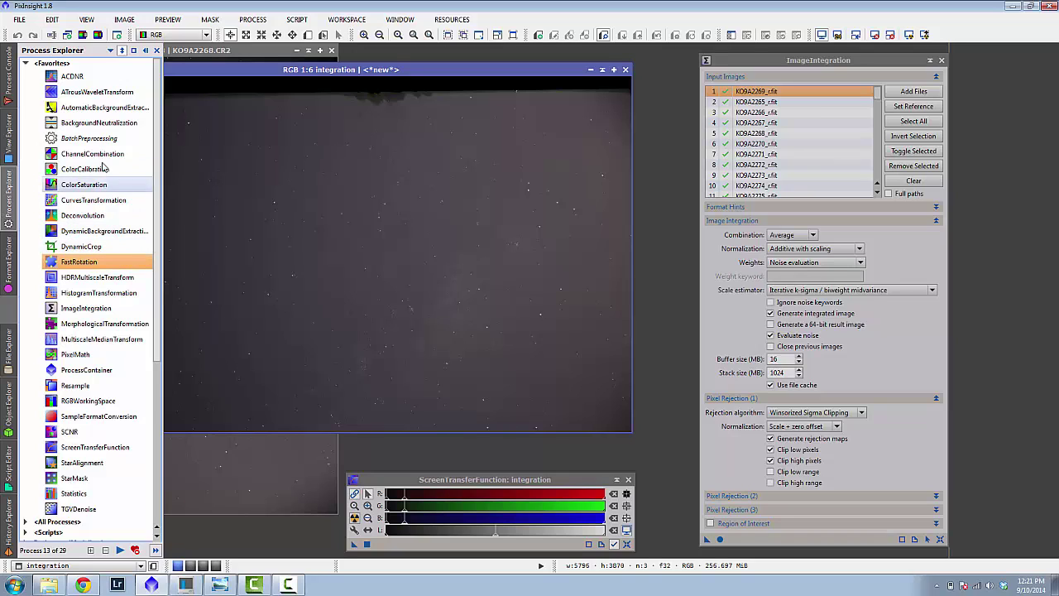
double_click(119, 269)
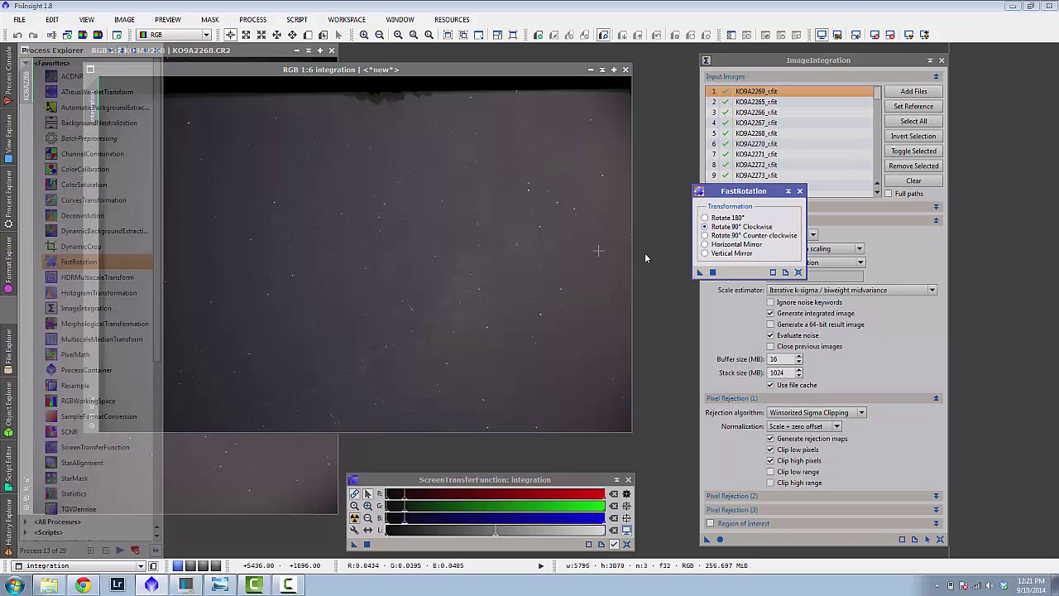
drag(700, 272, 490, 324)
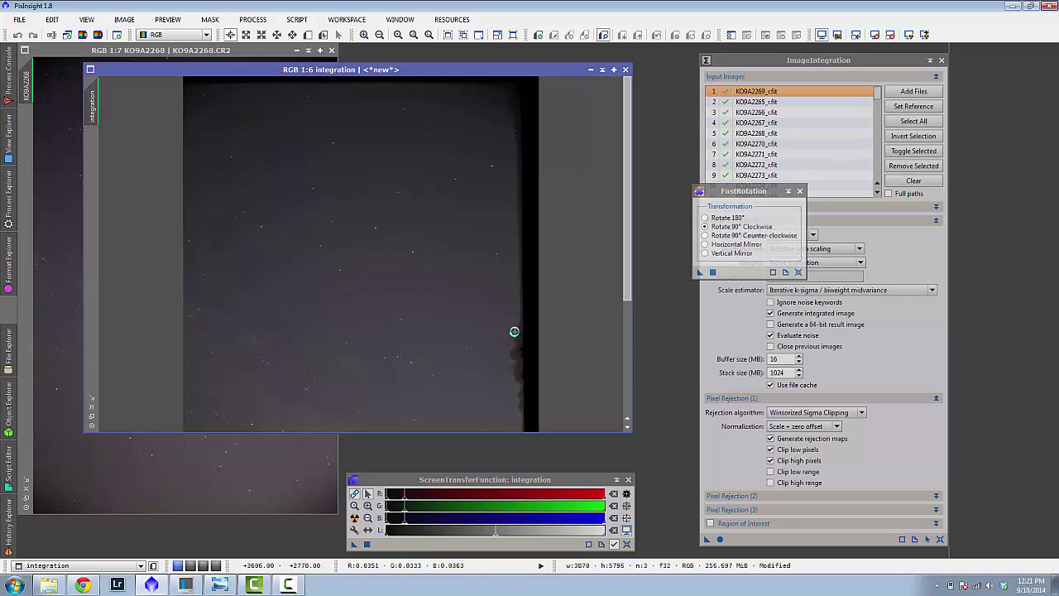
click(92, 409)
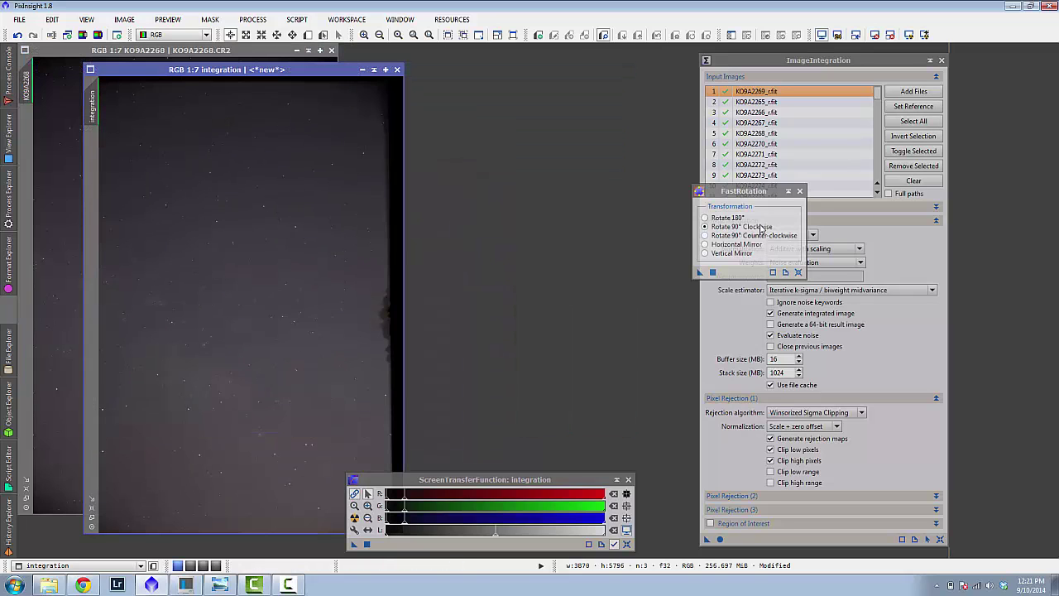
click(519, 480)
drag(519, 480, 613, 469)
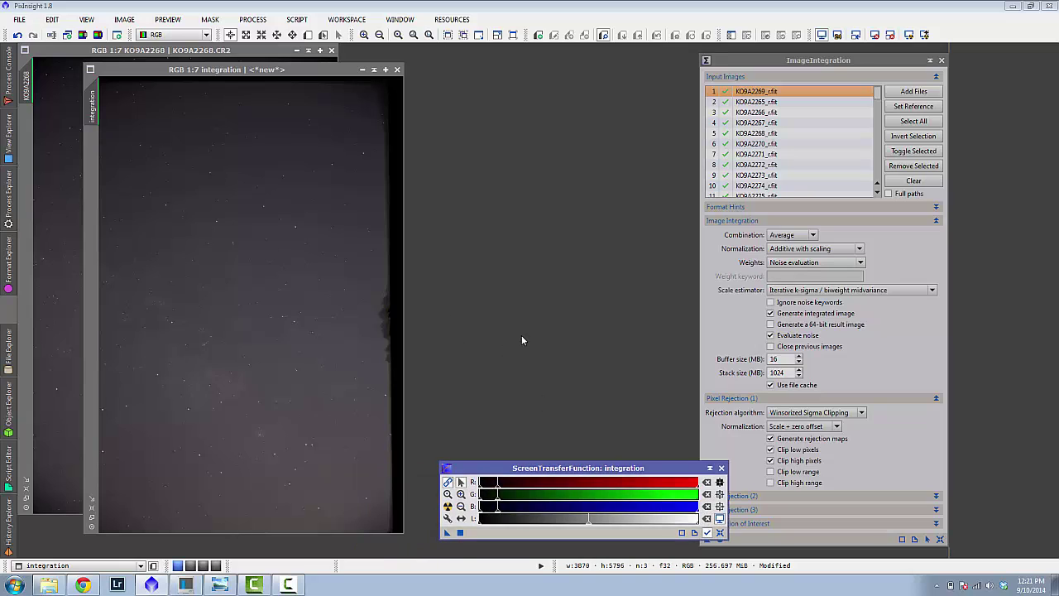
drag(236, 71, 241, 52)
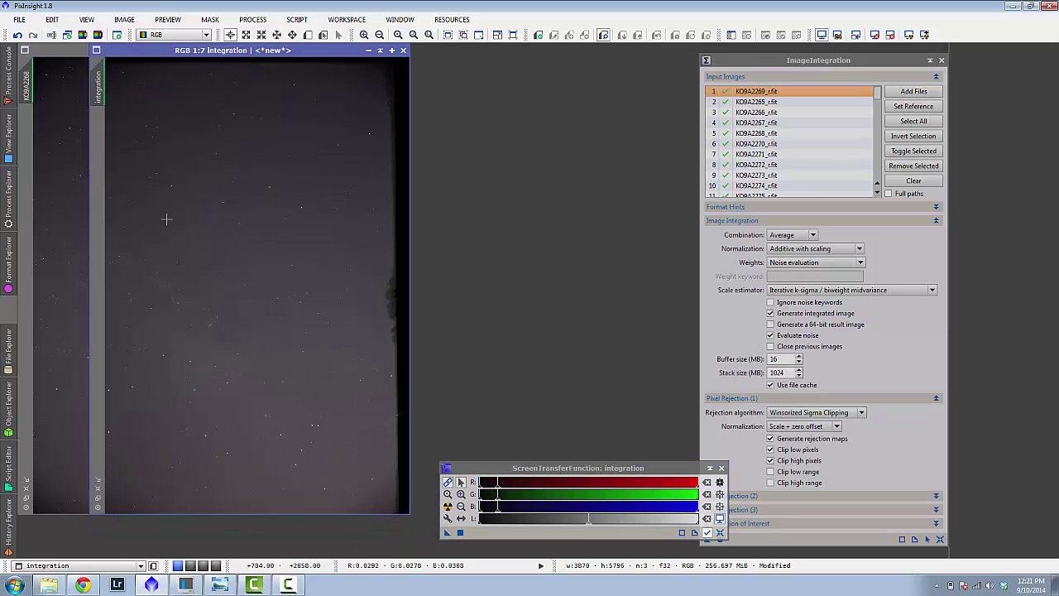
Crop the dark borders and tree off the integration image with DynamicCrop, keeping an area of about 3423 × 5607 pixels.
click(9, 195)
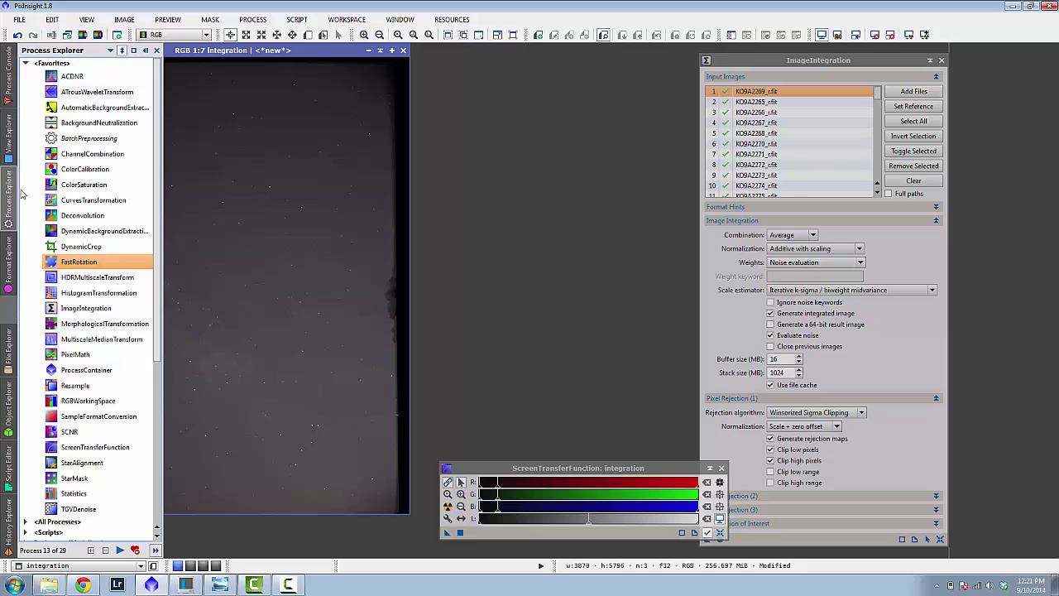
double_click(115, 252)
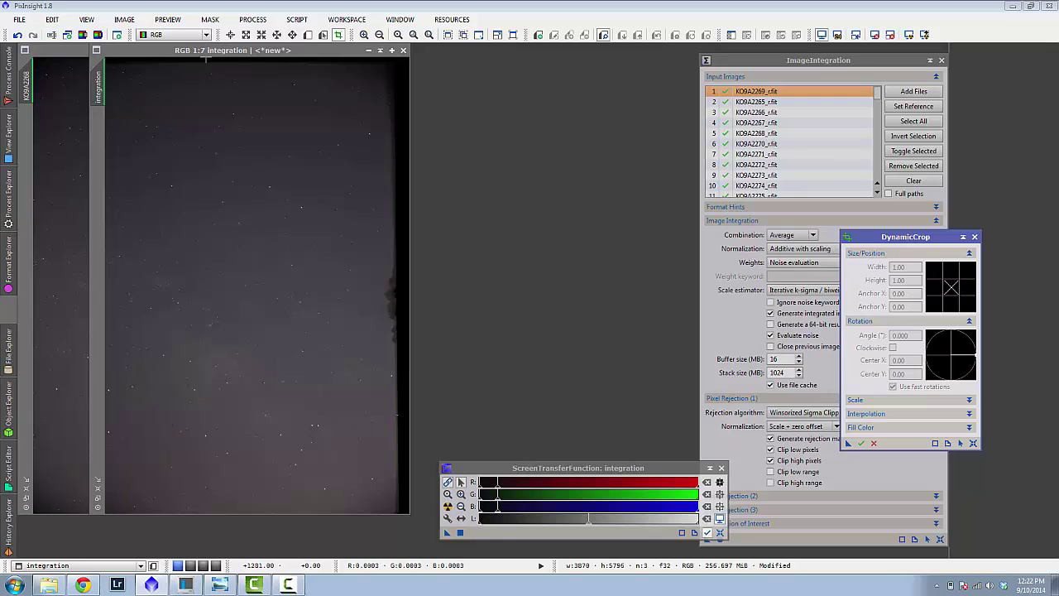
drag(203, 53, 247, 54)
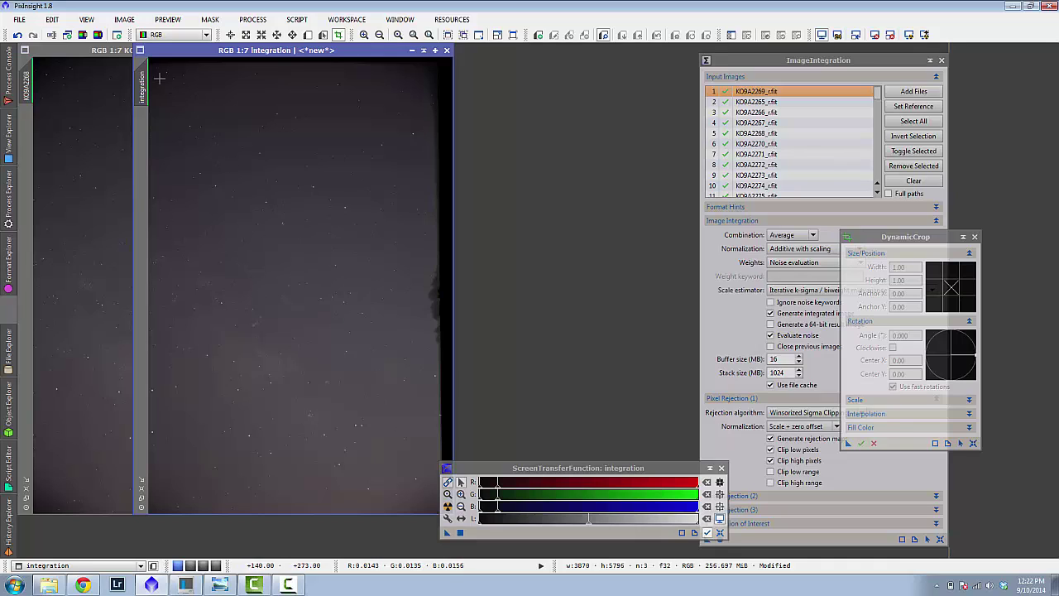
mouse_move(152, 70)
mouse_down()
mouse_move(229, 260)
mouse_move(369, 478)
mouse_move(442, 502)
mouse_move(421, 511)
mouse_up()
drag(848, 444, 753, 523)
click(532, 311)
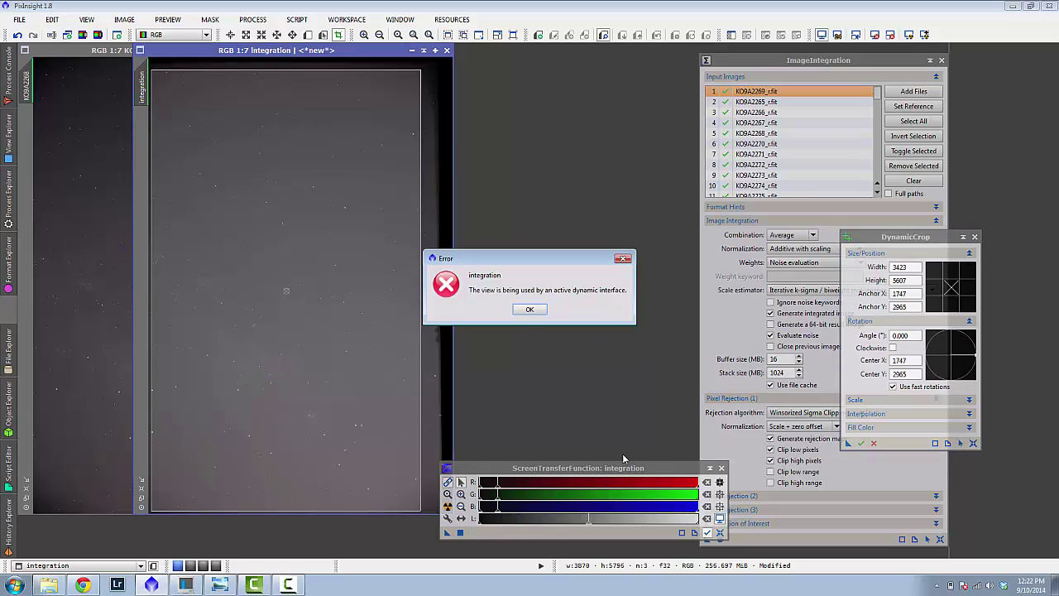
click(530, 308)
click(861, 444)
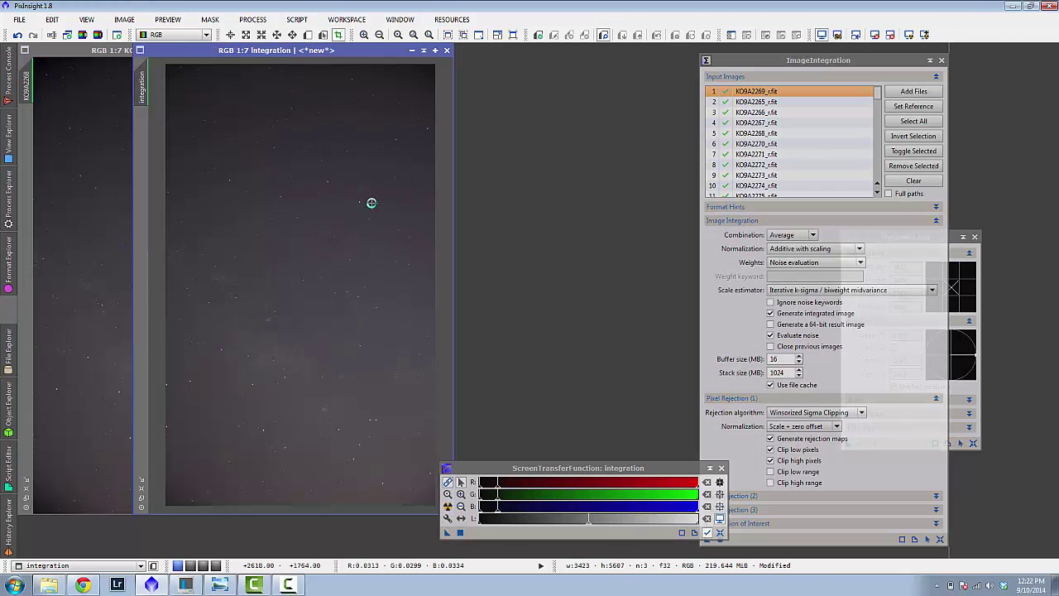
Close the DynamicCrop and ImageIntegration processes and fit the integration window to the cropped image.
click(974, 237)
click(942, 60)
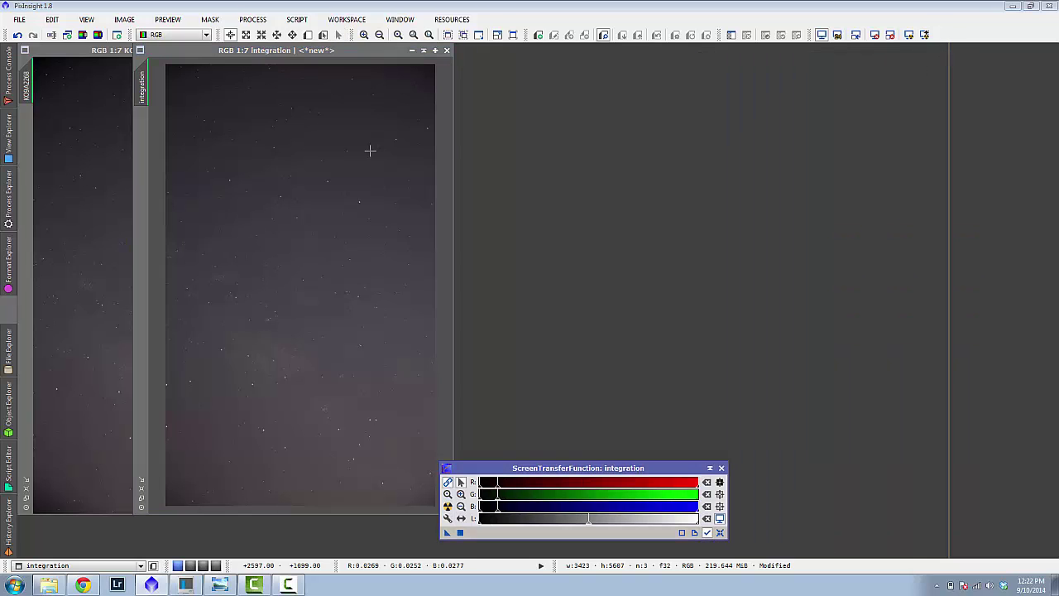
click(265, 366)
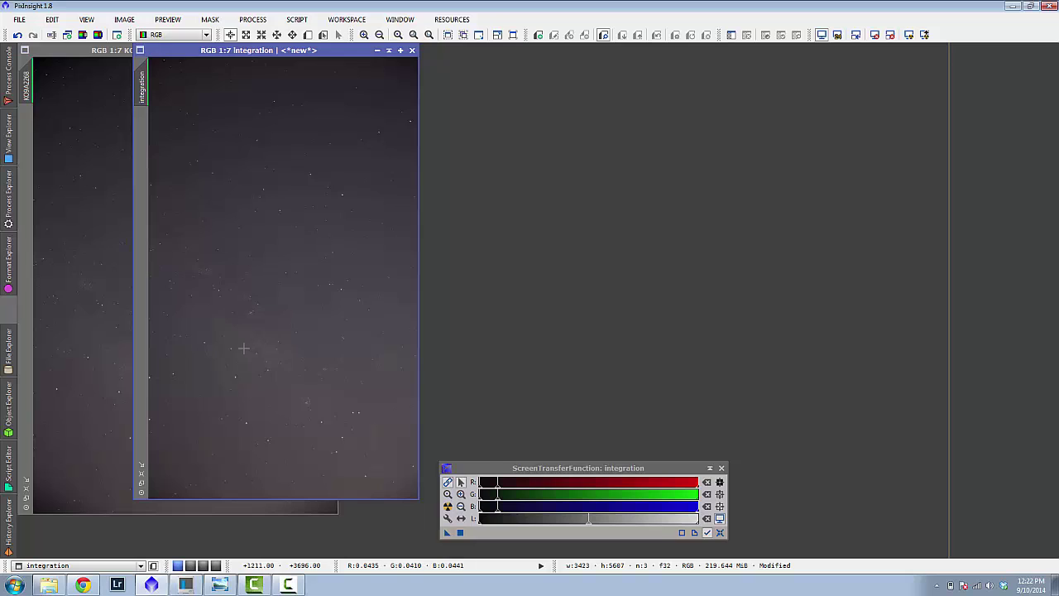
Close the single raw frame KO9A2268 without saving it and move the integration window into its place.
click(71, 61)
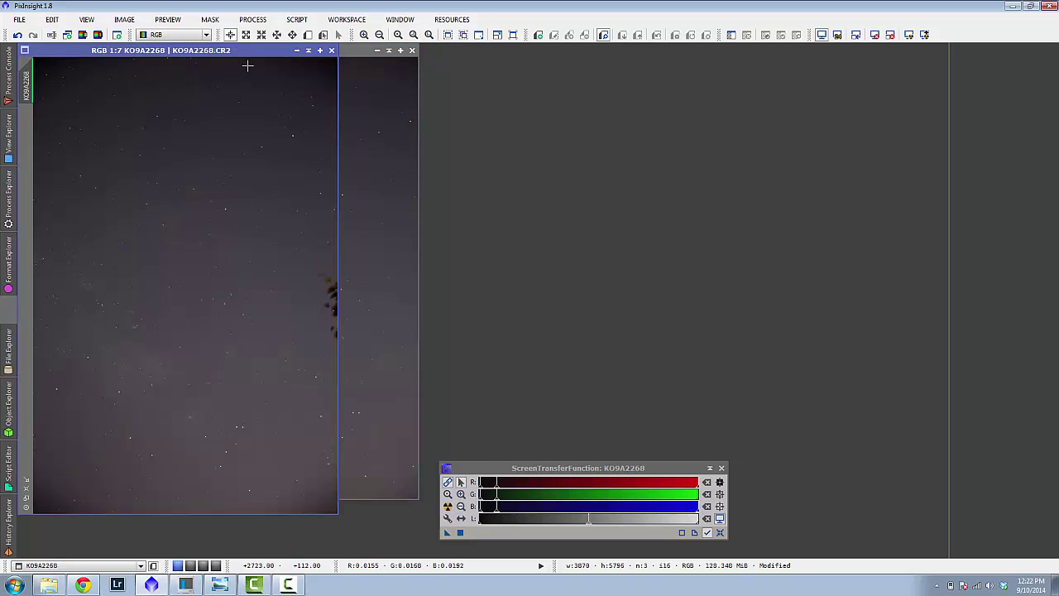
click(331, 50)
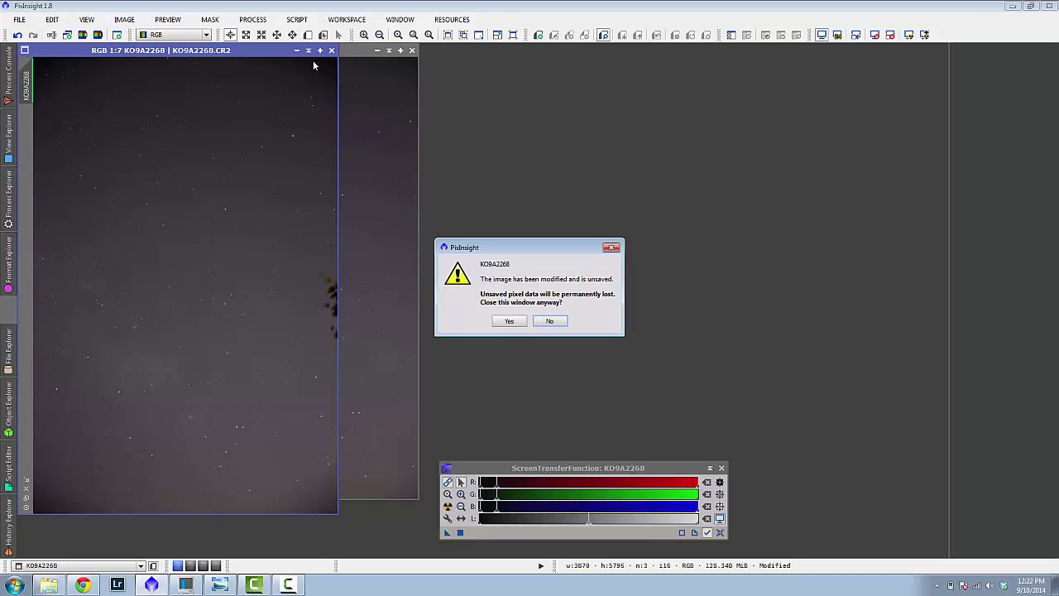
click(507, 321)
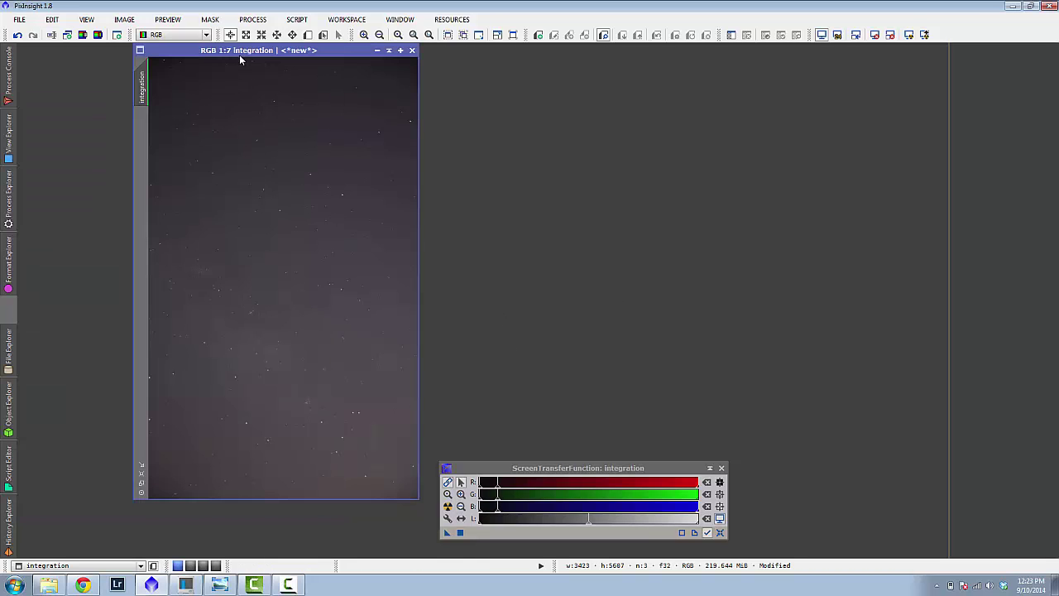
drag(239, 54, 122, 51)
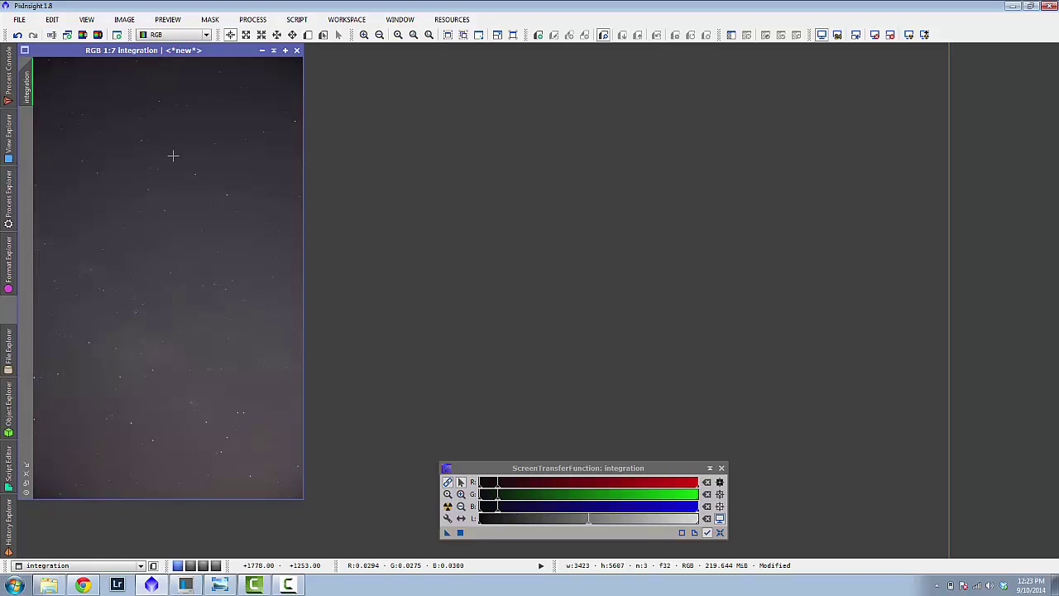
Open the DynamicBackgroundExtraction process and start a session on the integration image.
click(8, 197)
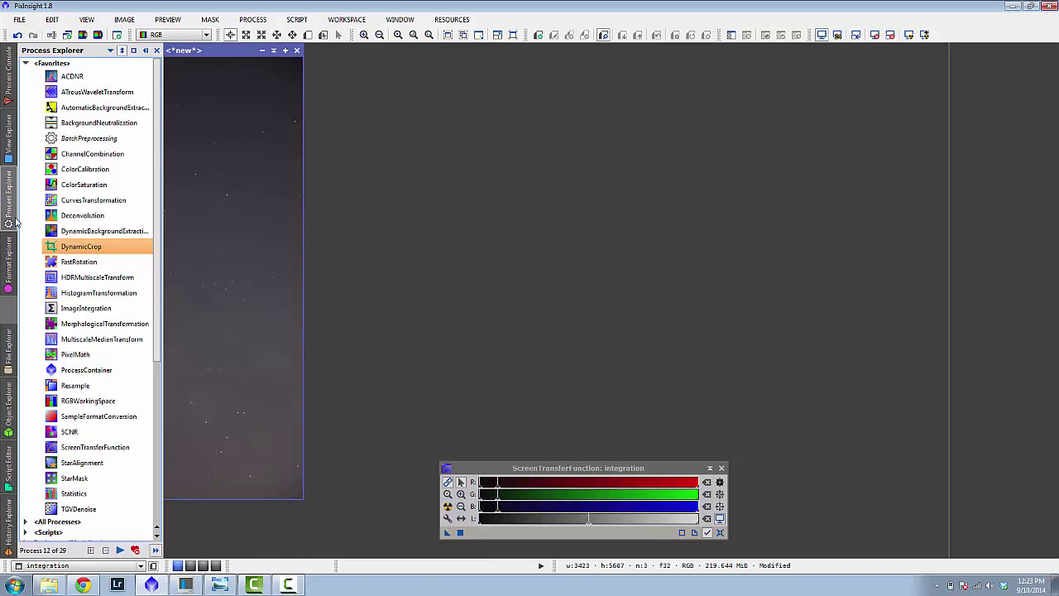
double_click(128, 233)
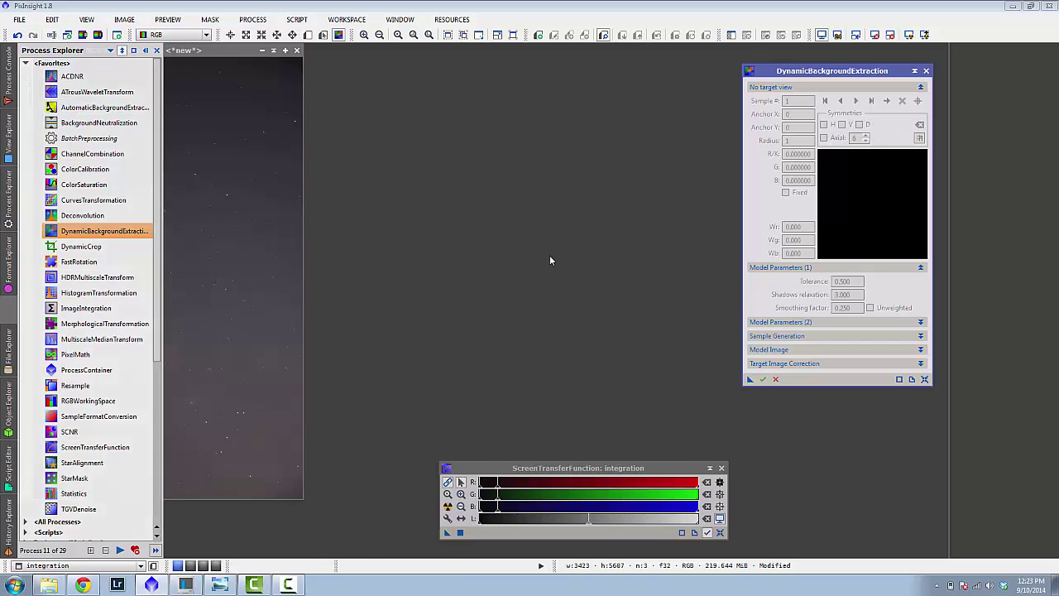
click(203, 333)
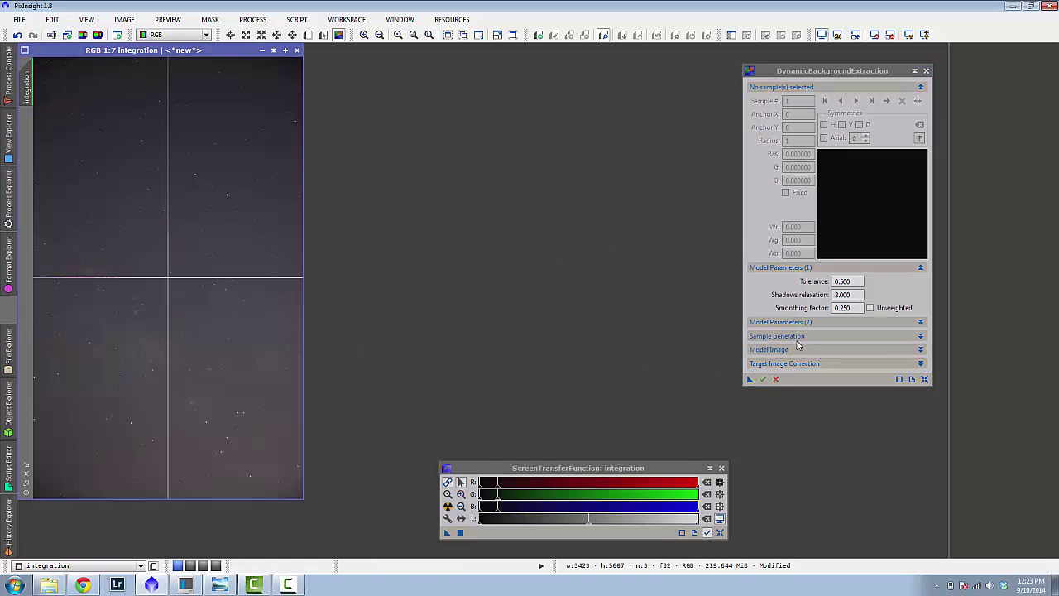
Generate background samples with radius 15 and 10 per row, and delete the X 15 samples from Y 2454 to 3500.
click(786, 337)
click(883, 366)
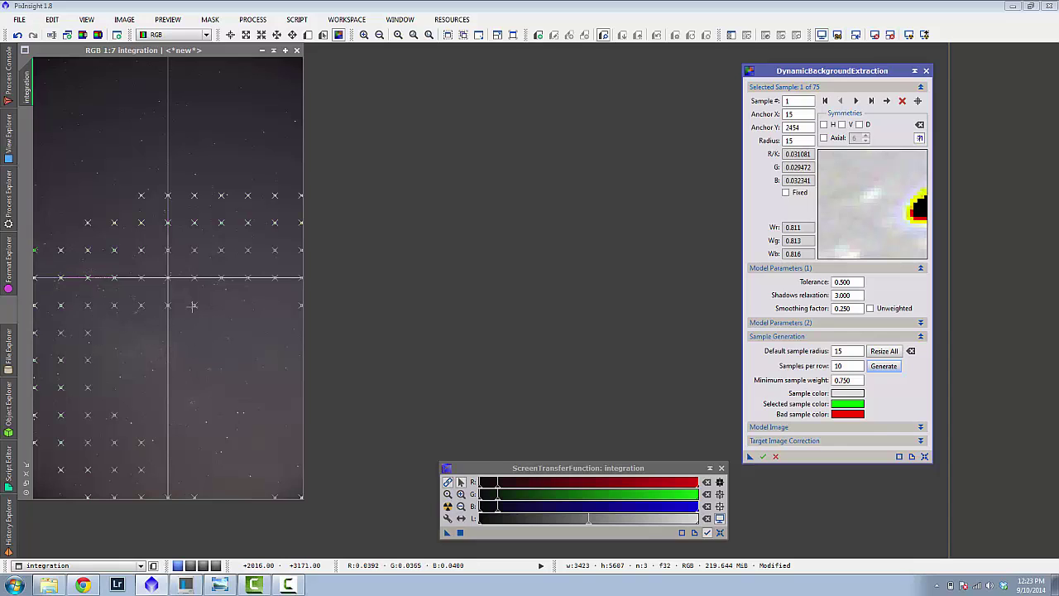
key(Delete)
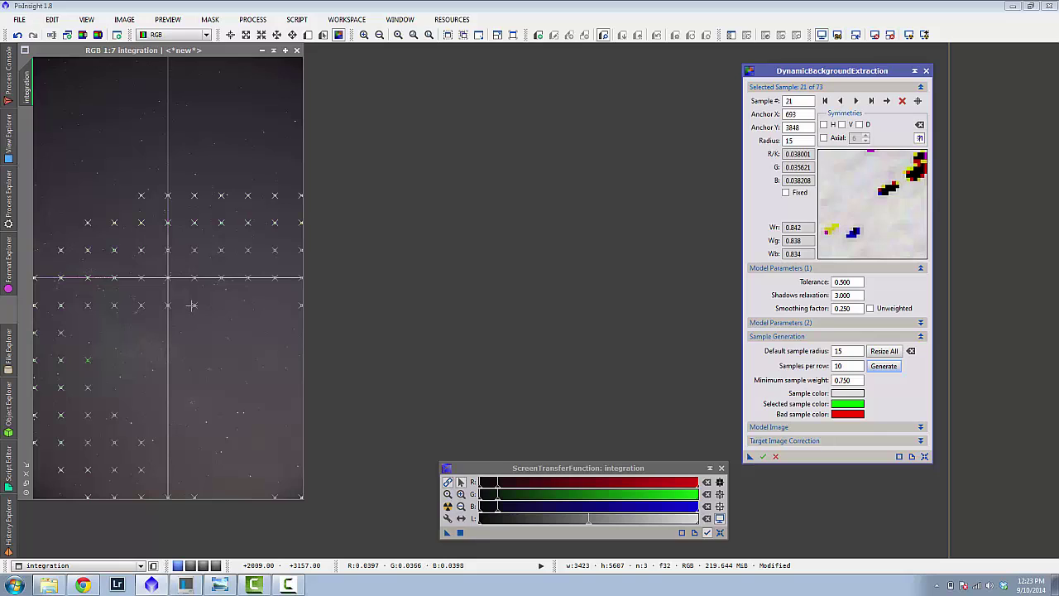
key(Delete)
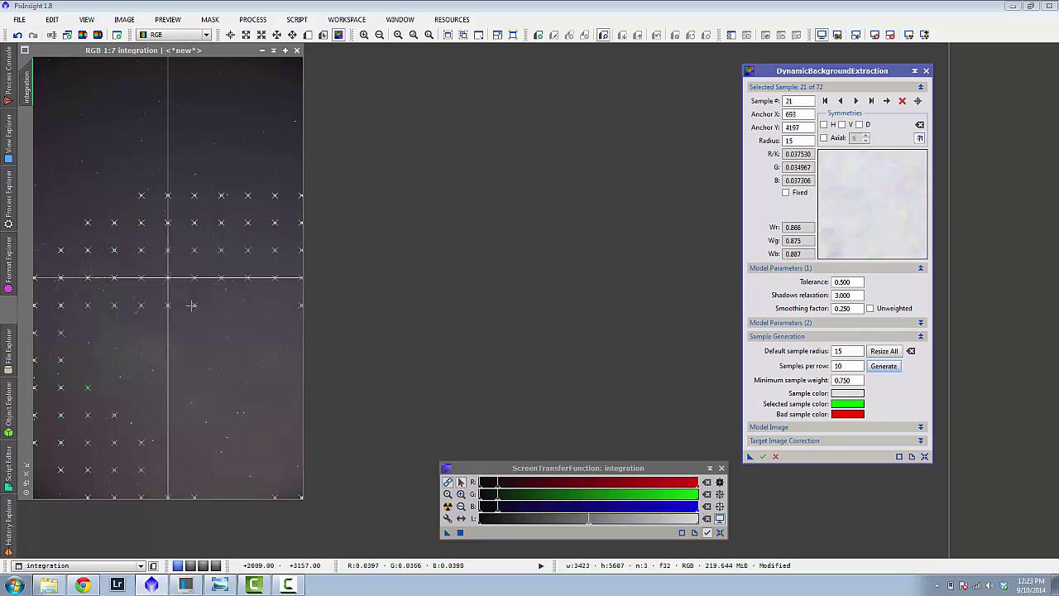
click(35, 280)
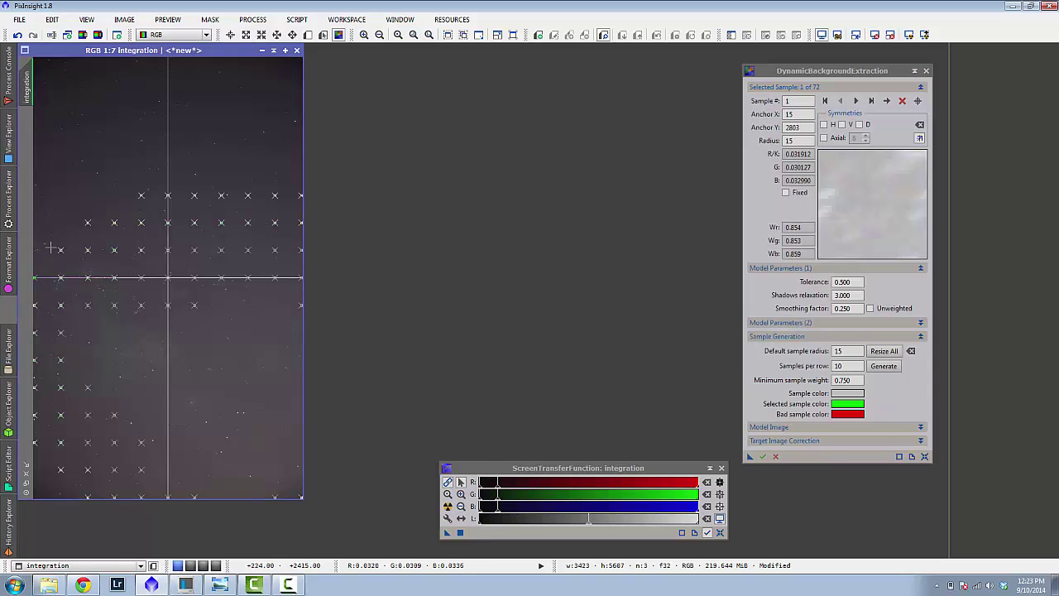
key(Delete)
key(Delete)
key(Delete)
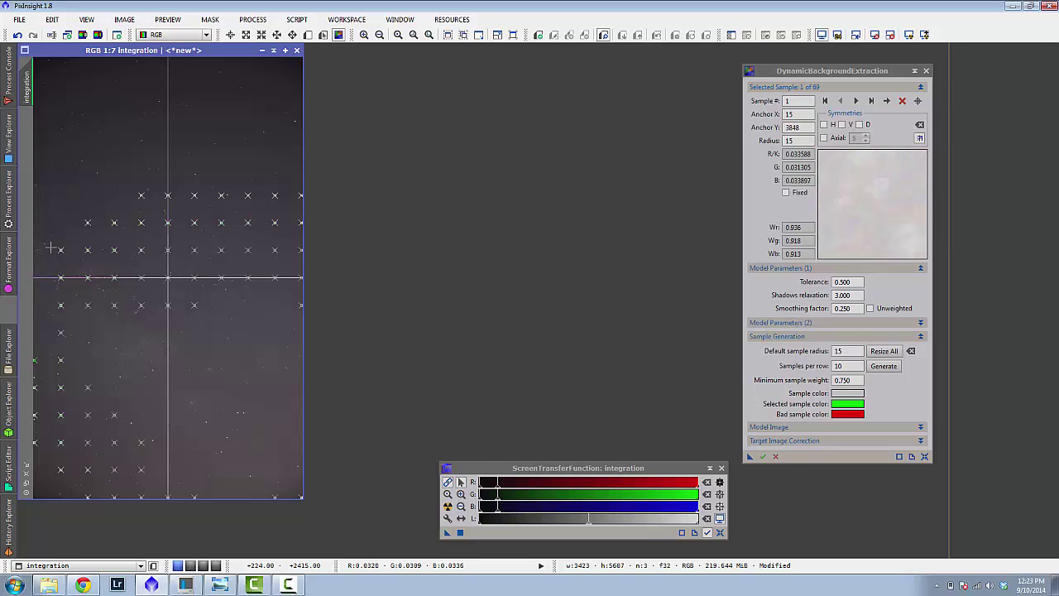
Delete the mid-image background samples above Y 4197 in the columns at anchor X 354 and X 693.
key(Delete)
key(Delete)
key(Delete)
key(Delete)
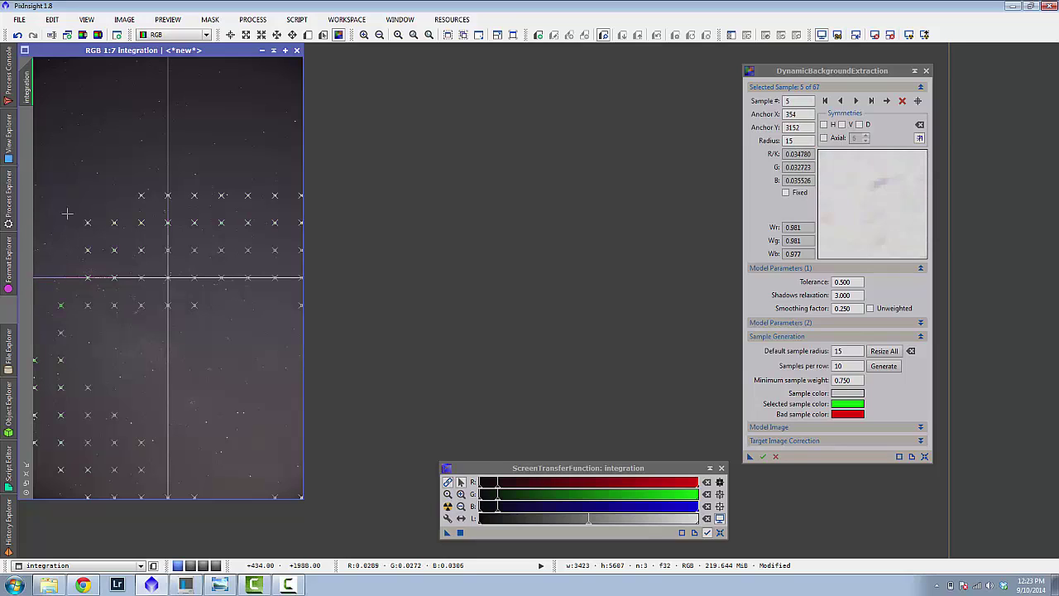
key(Delete)
key(Delete)
key(Delete)
key(Delete)
key(Delete)
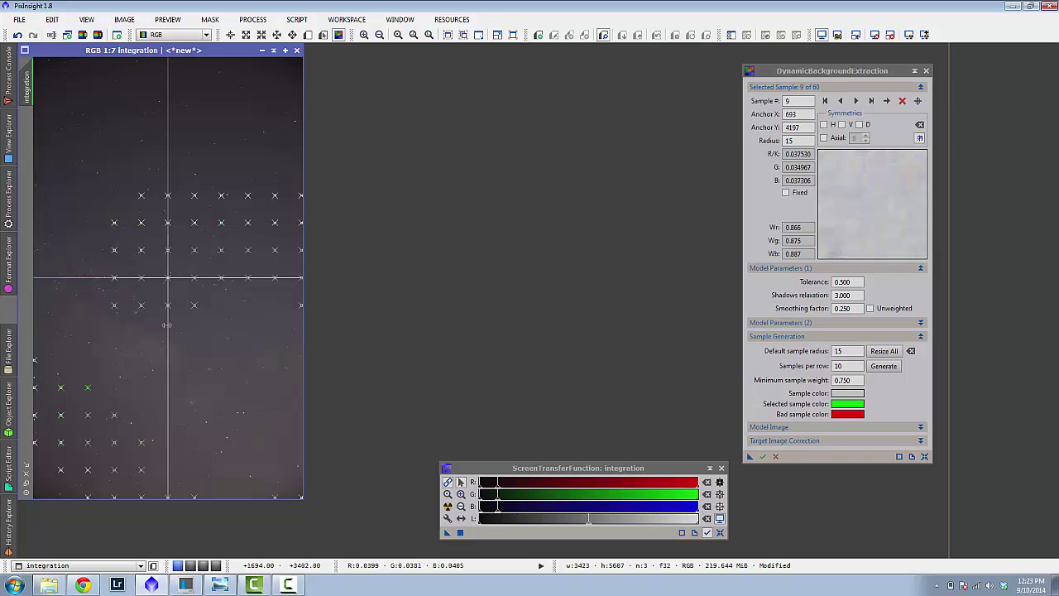
Delete the four mid-image background samples in the column at anchor X 1033, from Y 2106 to 3152.
click(116, 225)
key(Delete)
key(Delete)
key(Delete)
key(Delete)
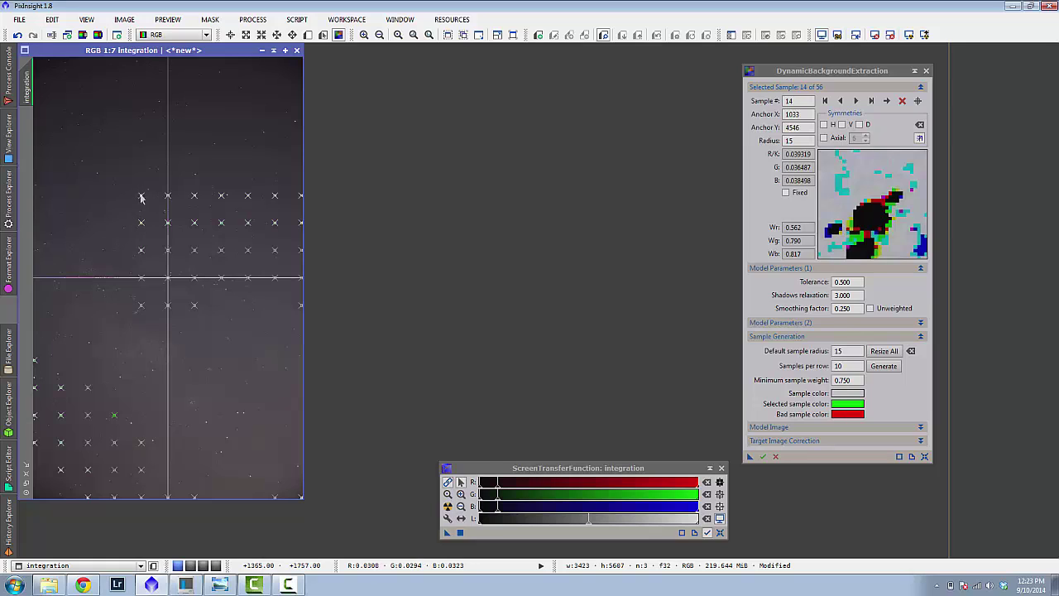
Delete the five upper and mid-image samples in the column at anchor X 1372, including its topmost one.
click(141, 196)
key(Delete)
key(Delete)
key(Delete)
key(Delete)
key(Delete)
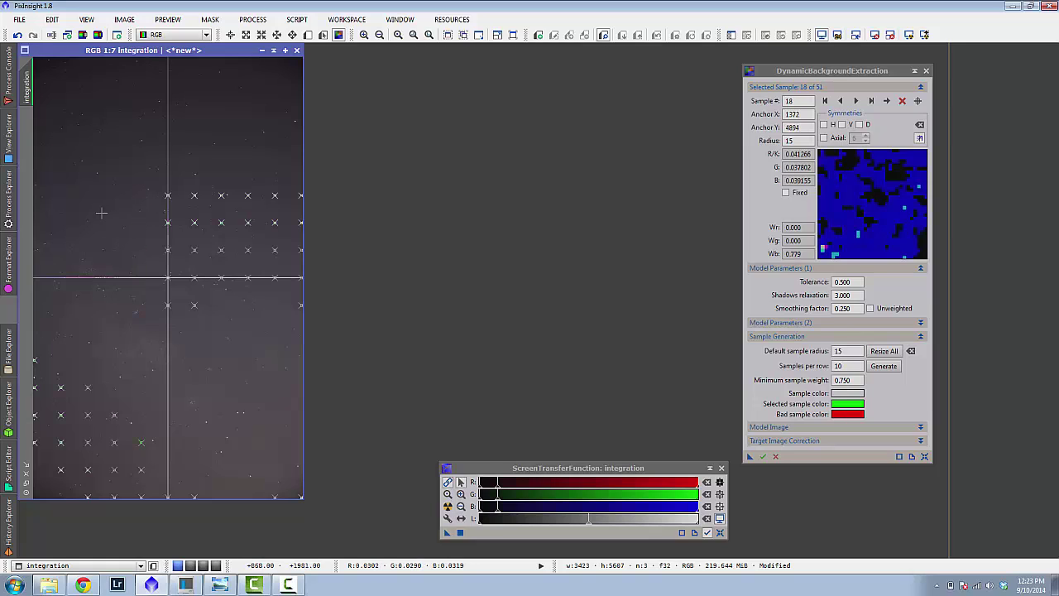
Delete the four samples below the topmost one in the column at anchor X 1711, starting at Y 2106.
click(167, 223)
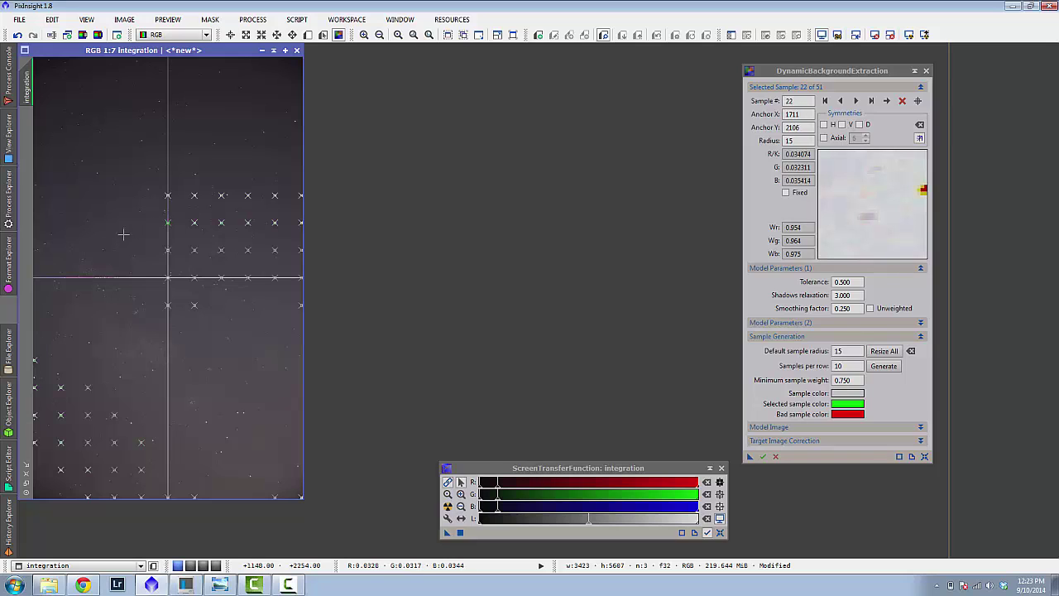
key(Delete)
key(Delete)
key(Delete)
key(Delete)
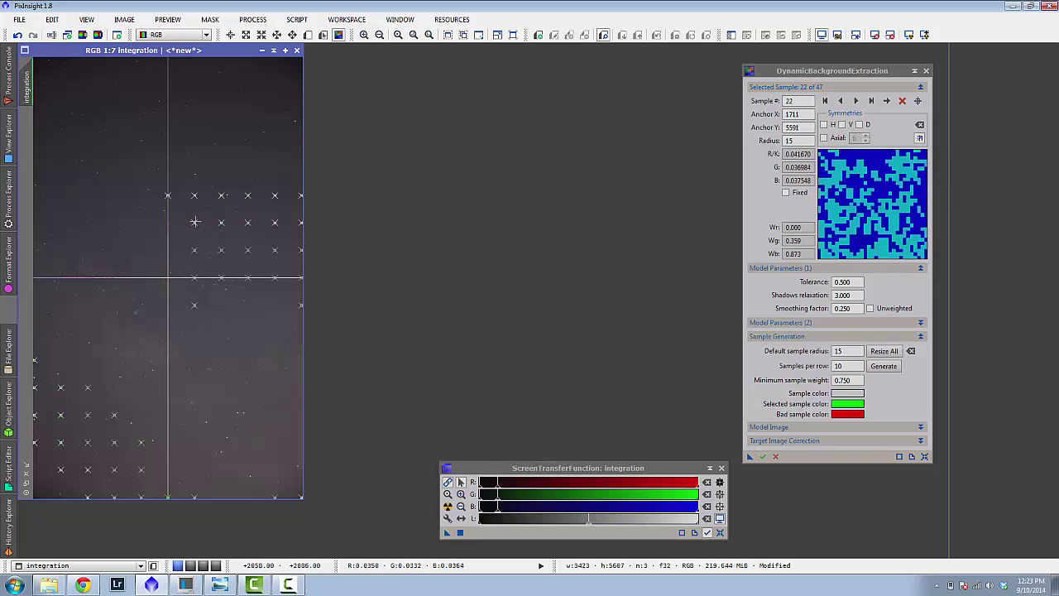
Delete the four samples below the topmost one in the column at anchor X 2050, keeping the bottom-edge sample.
click(195, 223)
key(Delete)
key(Delete)
key(Delete)
key(Delete)
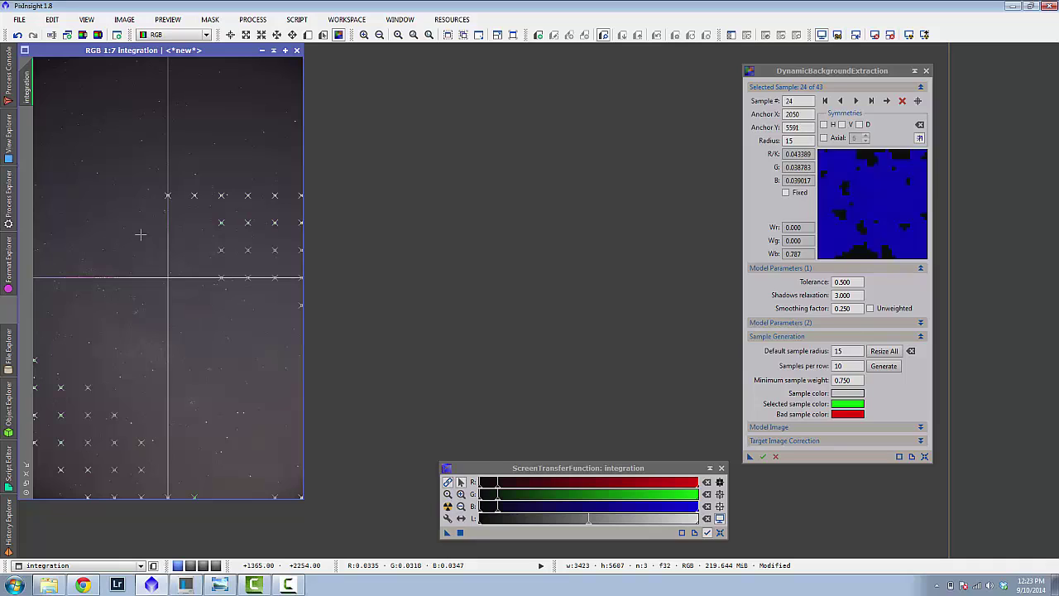
Delete the three mid-image samples below the topmost one in each column at anchor X 2389 and X 2729.
key(Delete)
key(Delete)
key(Delete)
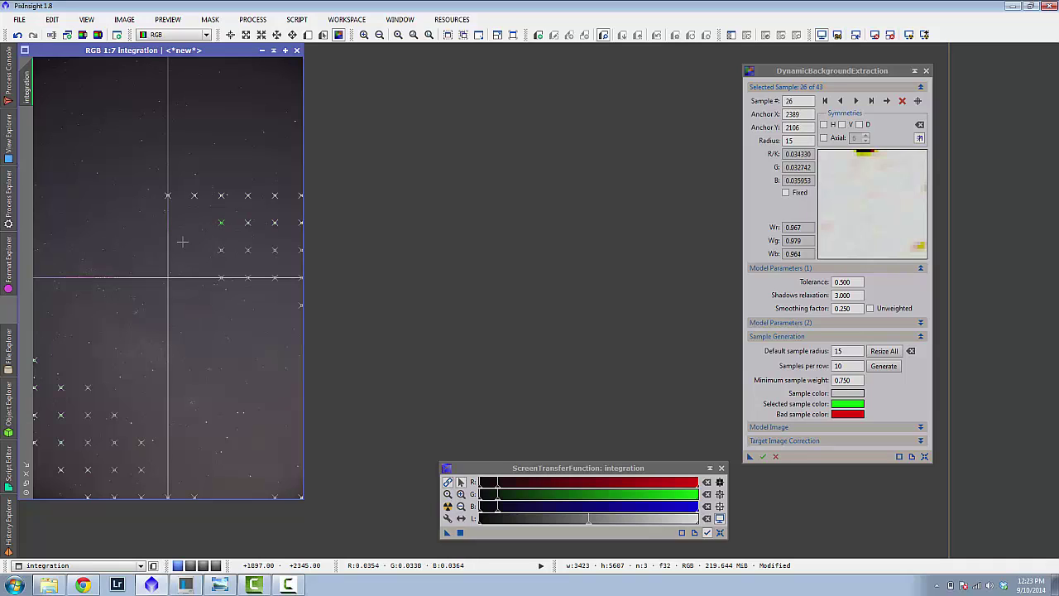
click(247, 224)
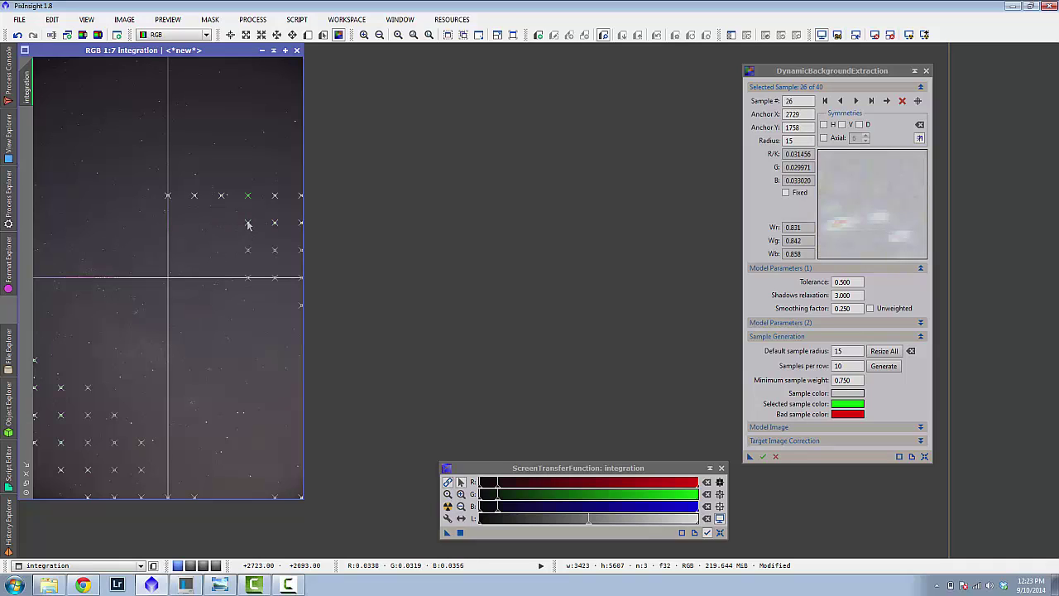
key(Delete)
key(Delete)
key(Delete)
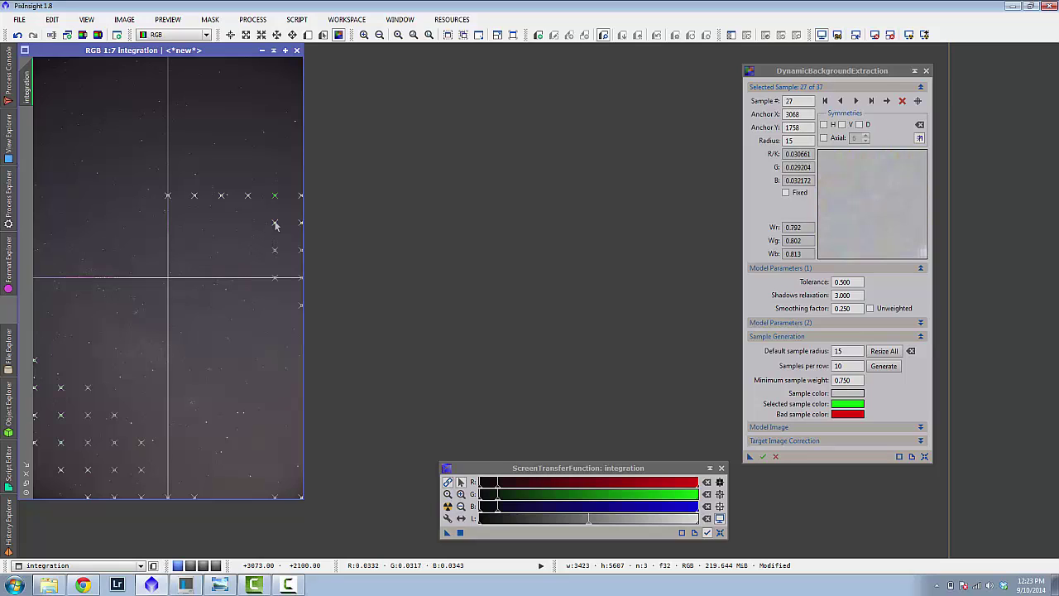
Delete the three mid-image samples at anchor X 3068 and the two at X 3407 from Y 2803 down.
click(275, 223)
key(Delete)
key(Delete)
key(Delete)
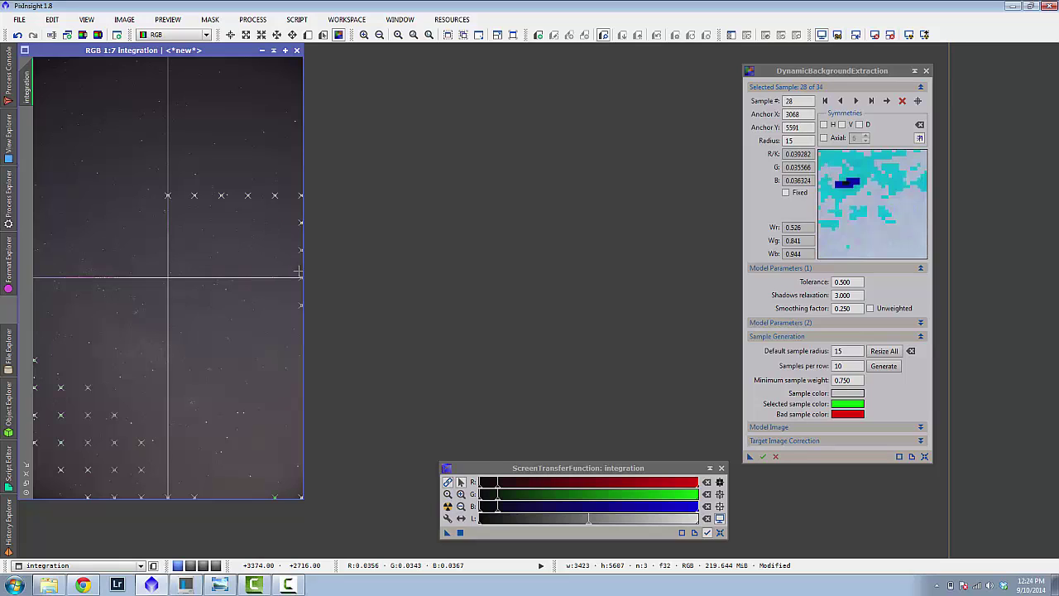
click(300, 279)
key(Delete)
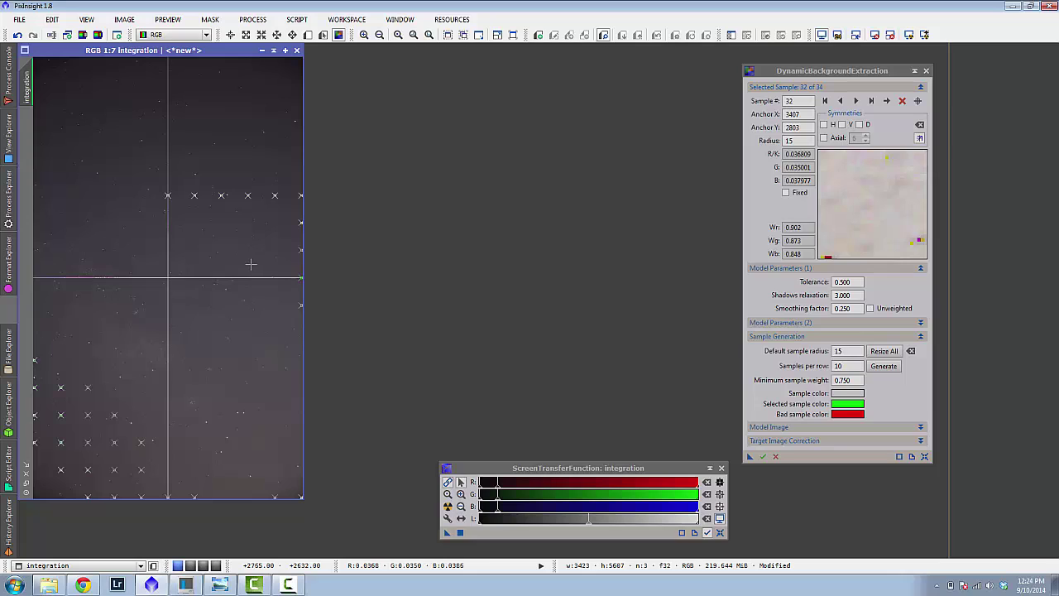
key(Delete)
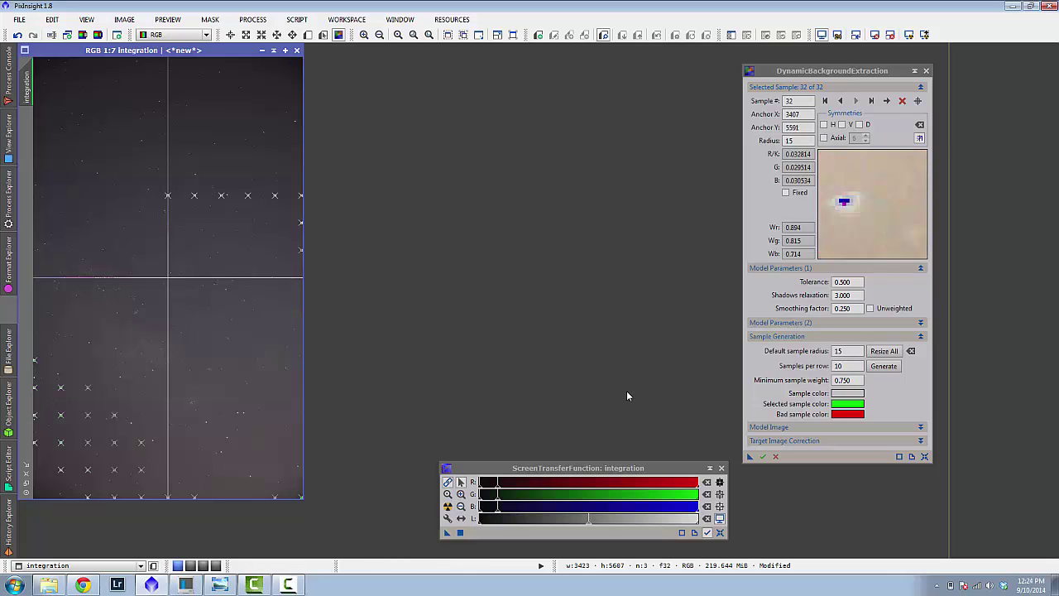
Set the target image correction to Subtraction and run the background extraction on the integration image.
click(795, 441)
click(836, 455)
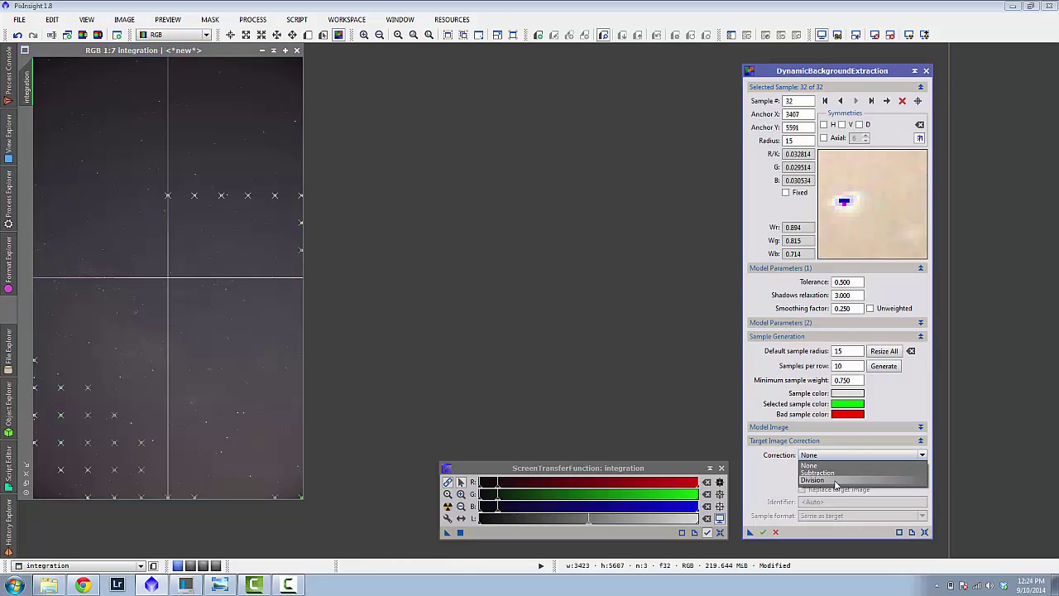
click(837, 478)
click(751, 532)
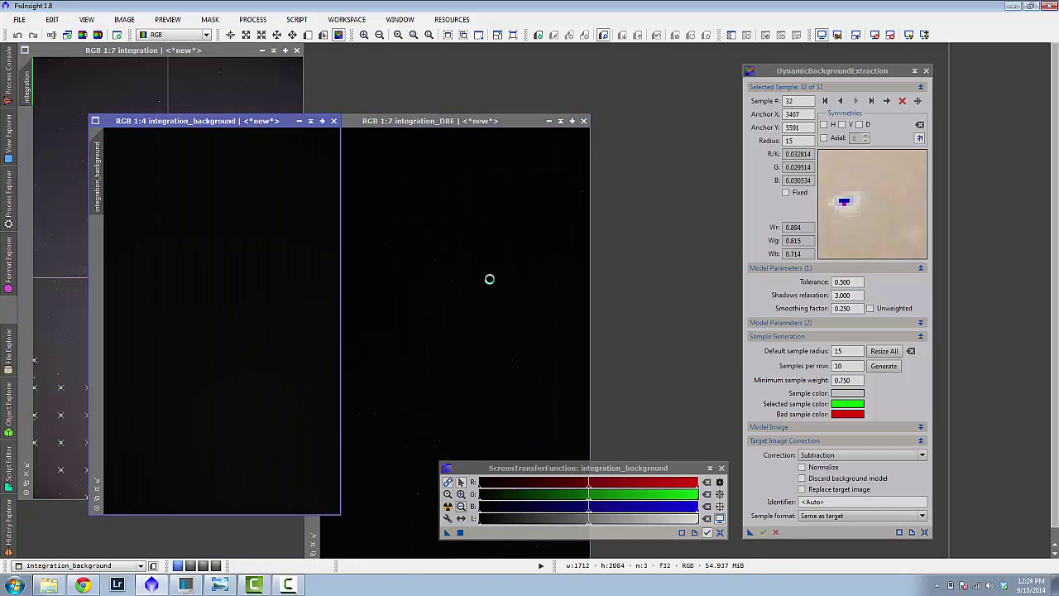
Auto-stretch the integration_background model to inspect it, close it, and auto-stretch the integration_DBE image.
key(ctrl+a)
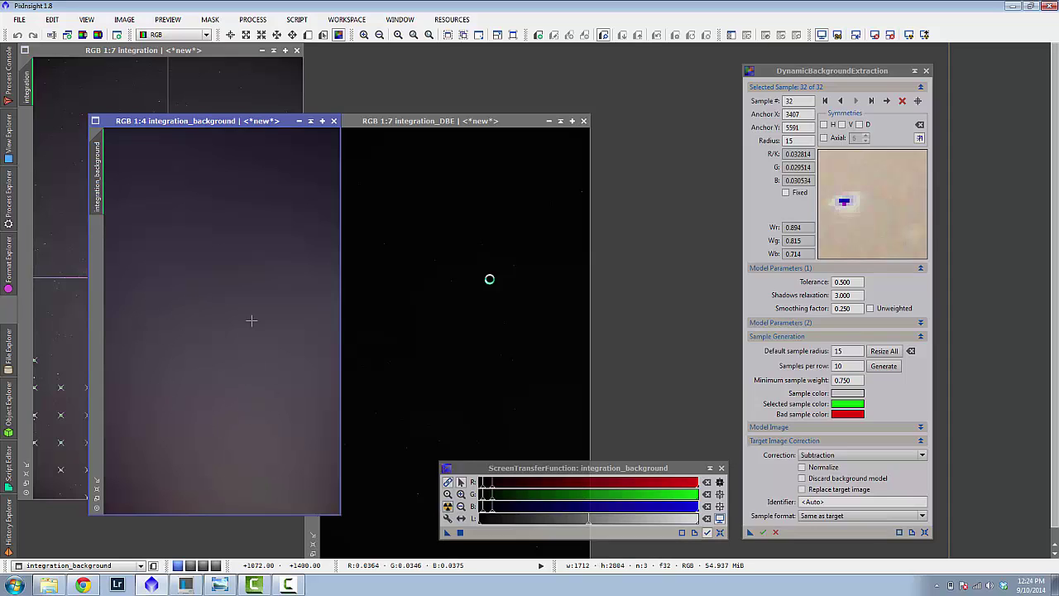
click(334, 121)
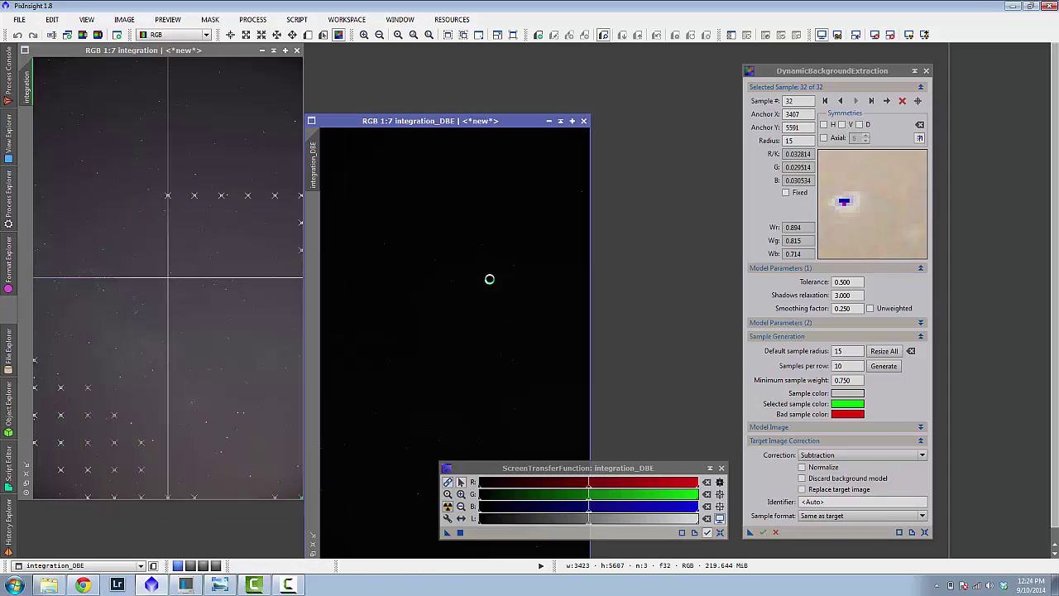
click(447, 506)
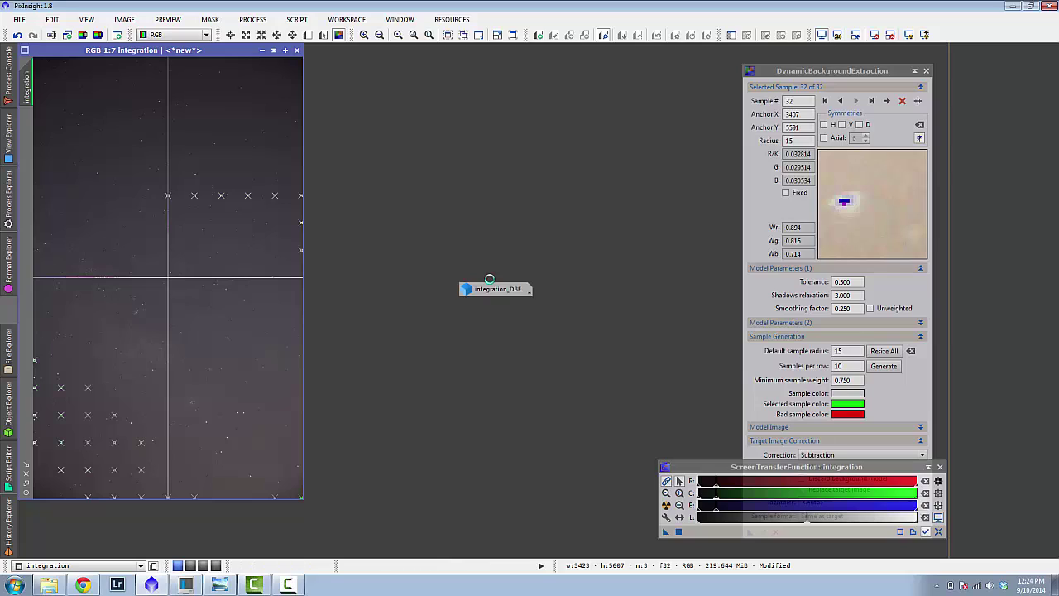
Place eleven extra background samples by hand across the dark sky above the topmost sample row.
click(249, 160)
click(224, 118)
click(204, 110)
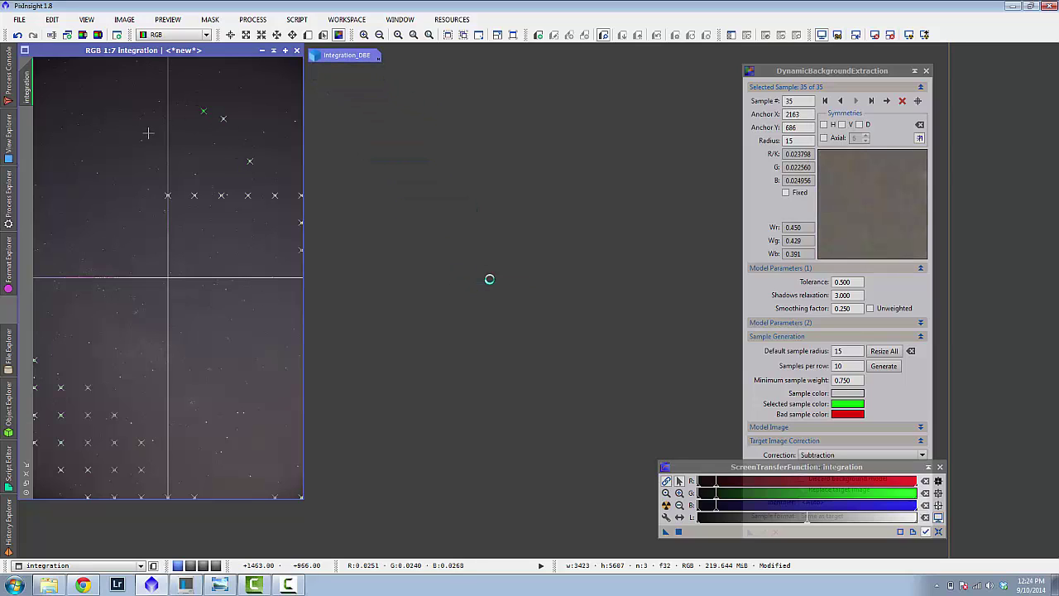
click(149, 131)
click(110, 110)
click(68, 143)
click(124, 165)
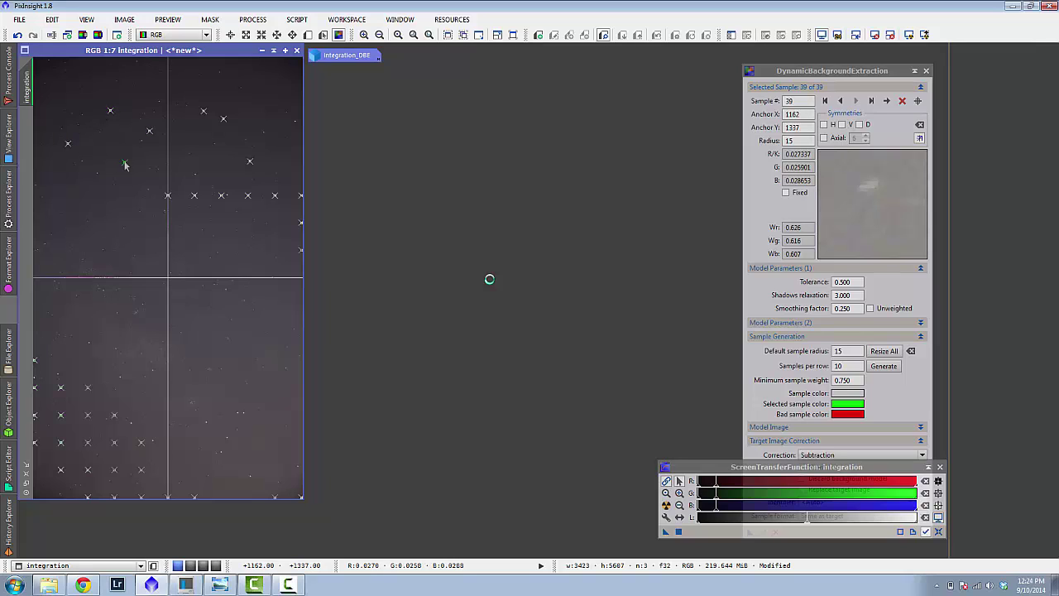
click(223, 155)
click(134, 92)
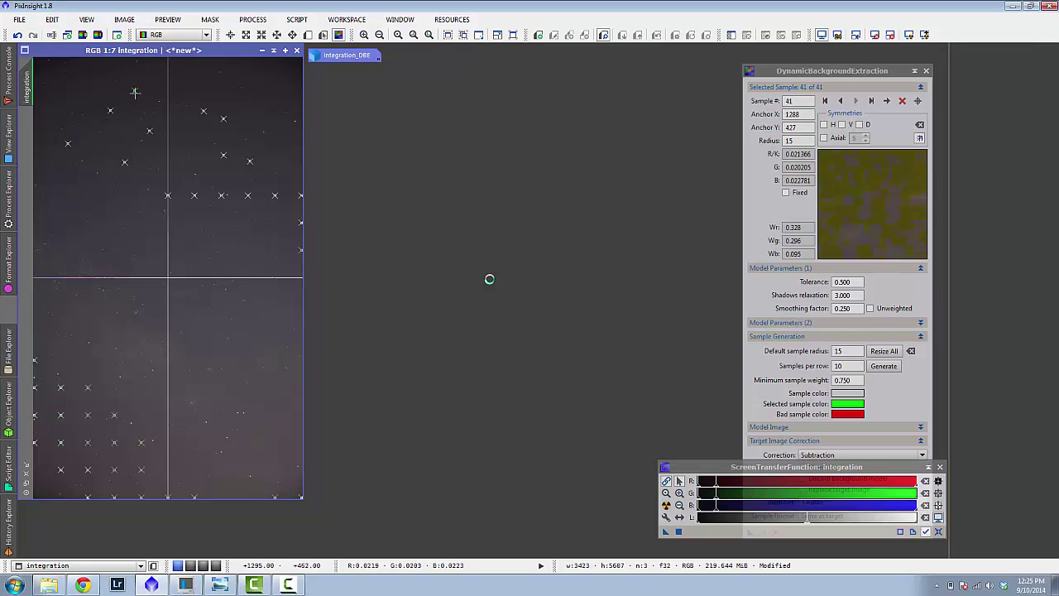
click(267, 105)
click(295, 163)
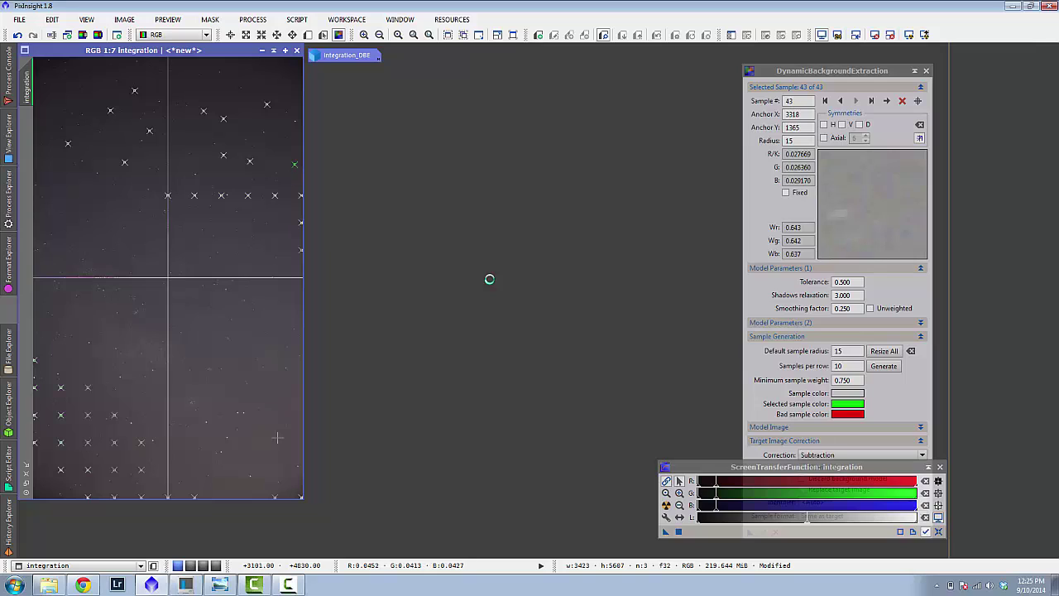
Add two background samples in the image's lower right corner area and move one of them slightly lower.
click(278, 447)
click(292, 412)
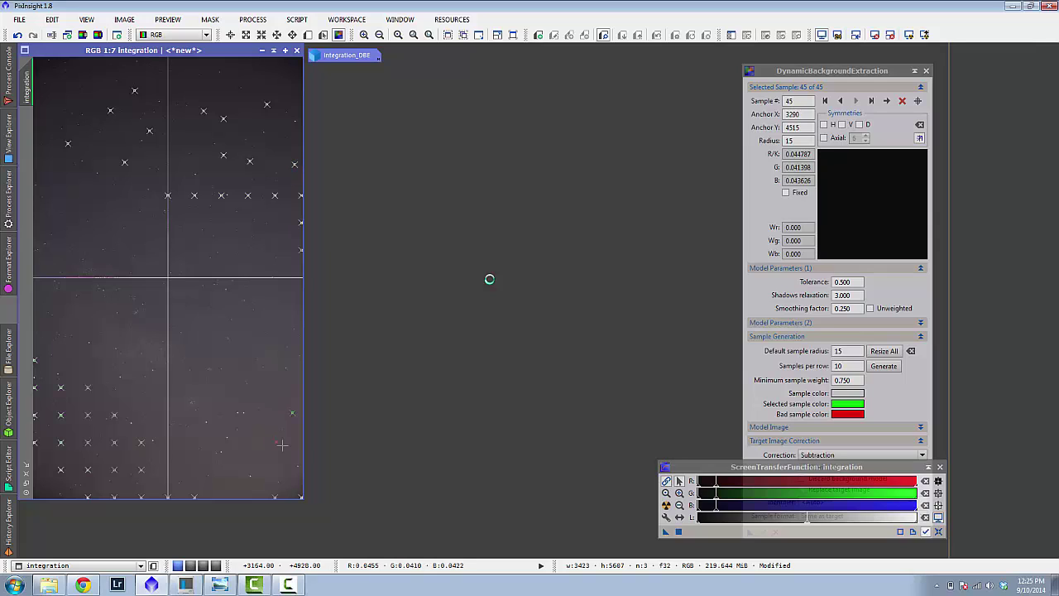
drag(276, 447, 282, 464)
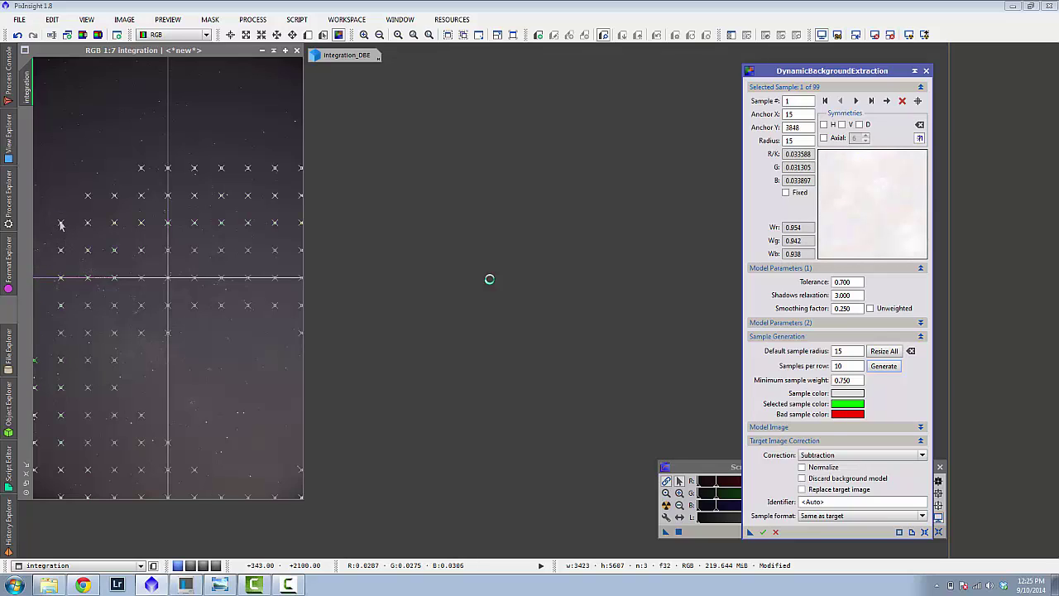
Delete the six regenerated samples in the column at anchor X 354, from Y 2106 to 3848.
click(60, 223)
key(Delete)
key(Delete)
key(Delete)
key(Delete)
key(Delete)
key(Delete)
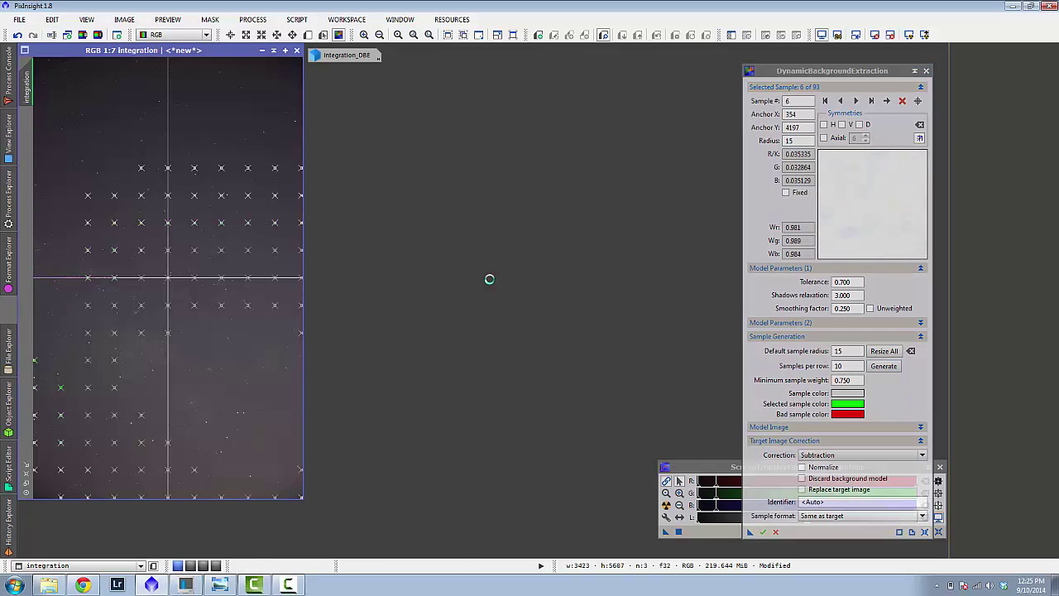
Delete the seven upper and mid-image samples in the column at anchor X 693, down to Y 3848.
click(86, 196)
key(Delete)
key(Delete)
key(Delete)
key(Delete)
key(Delete)
key(Delete)
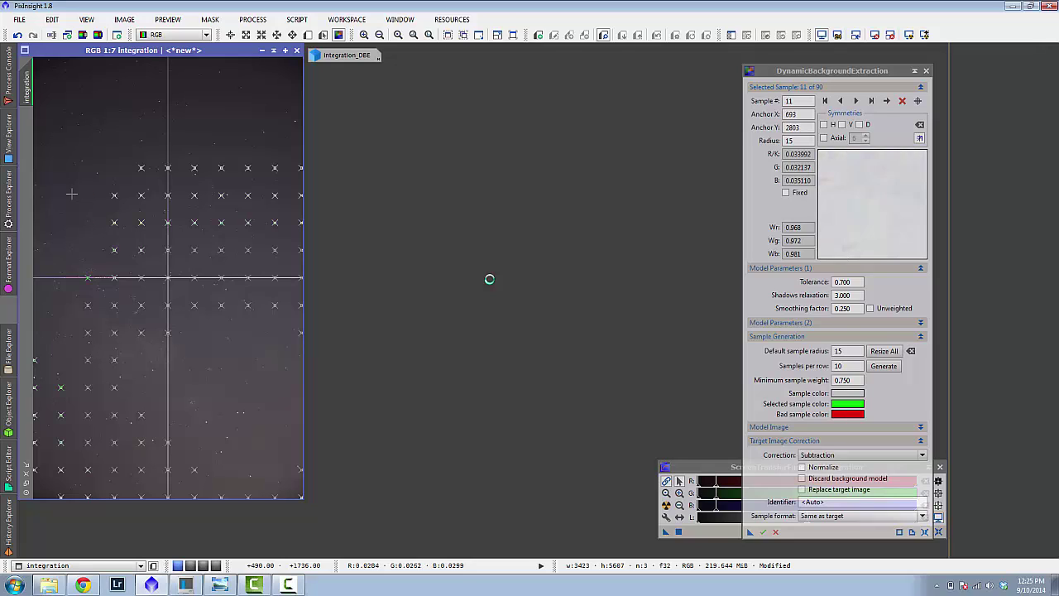
key(Delete)
Delete the seven samples in the column at anchor X 1033, from Y 1758 to 3848.
click(115, 196)
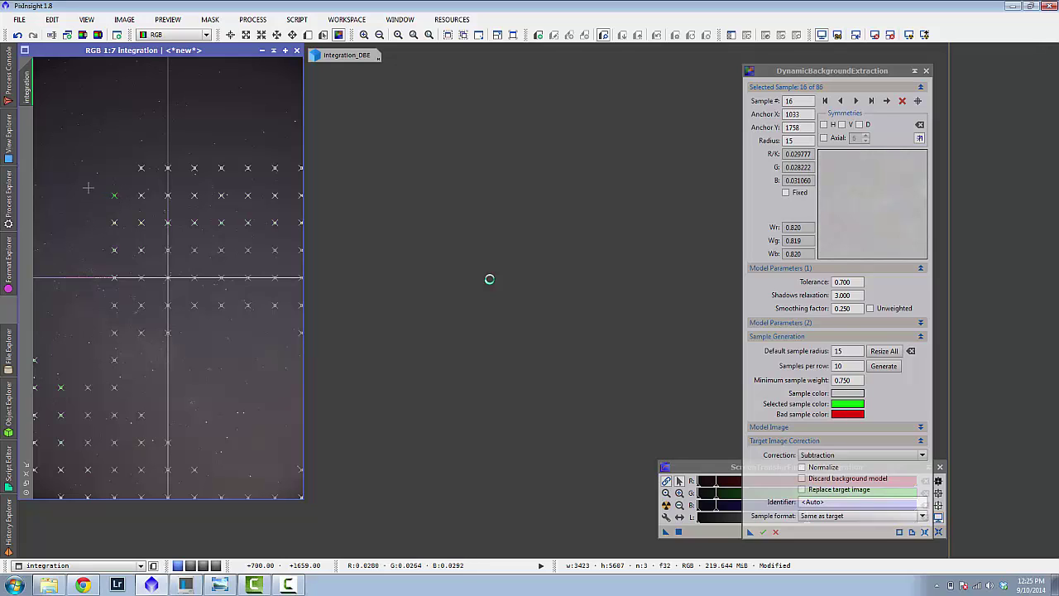
key(Delete)
key(Delete)
key(Delete)
key(Delete)
key(Delete)
key(Delete)
key(Delete)
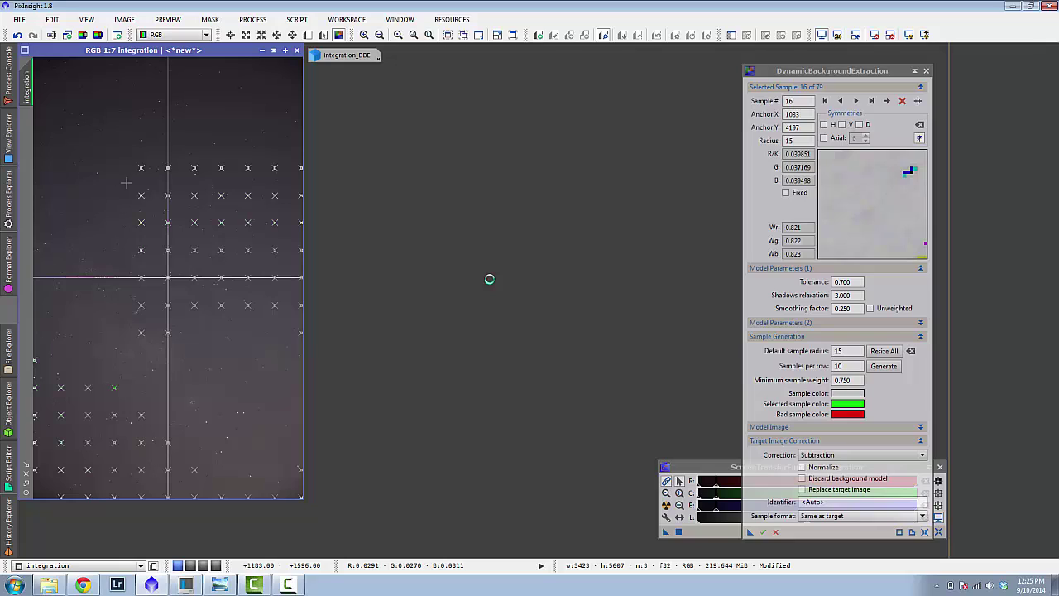
Delete the six samples below the topmost one in the column at anchor X 1372, starting at Y 1758.
click(141, 195)
key(Delete)
key(Delete)
key(Delete)
key(Delete)
key(Delete)
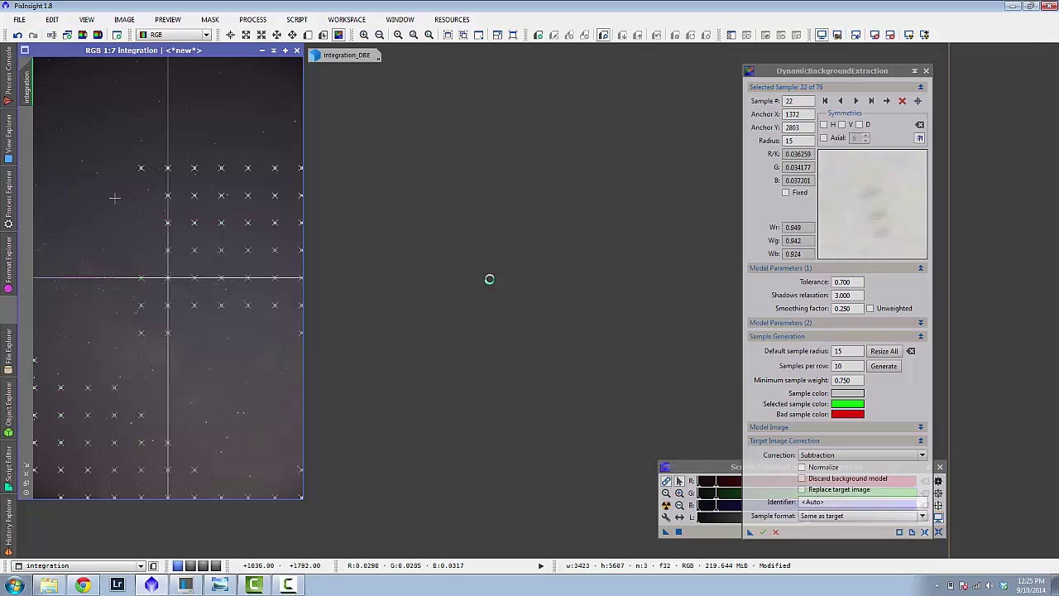
key(Delete)
Delete the six samples in the column at anchor X 1711, from Y 1758 down through the middle of the image.
click(167, 195)
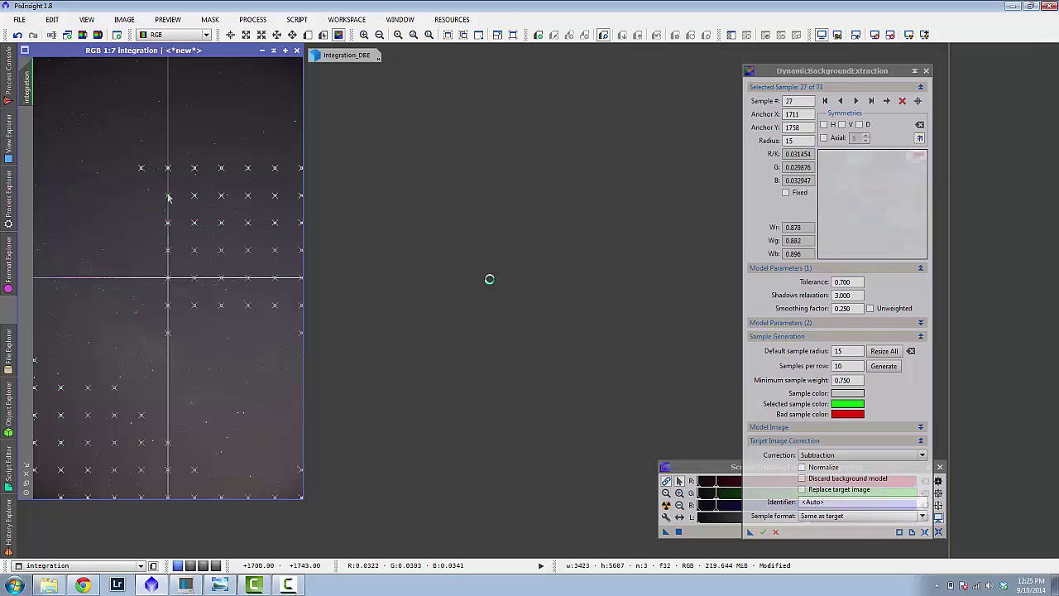
key(Delete)
key(Delete)
key(Delete)
key(Delete)
key(Delete)
key(Delete)
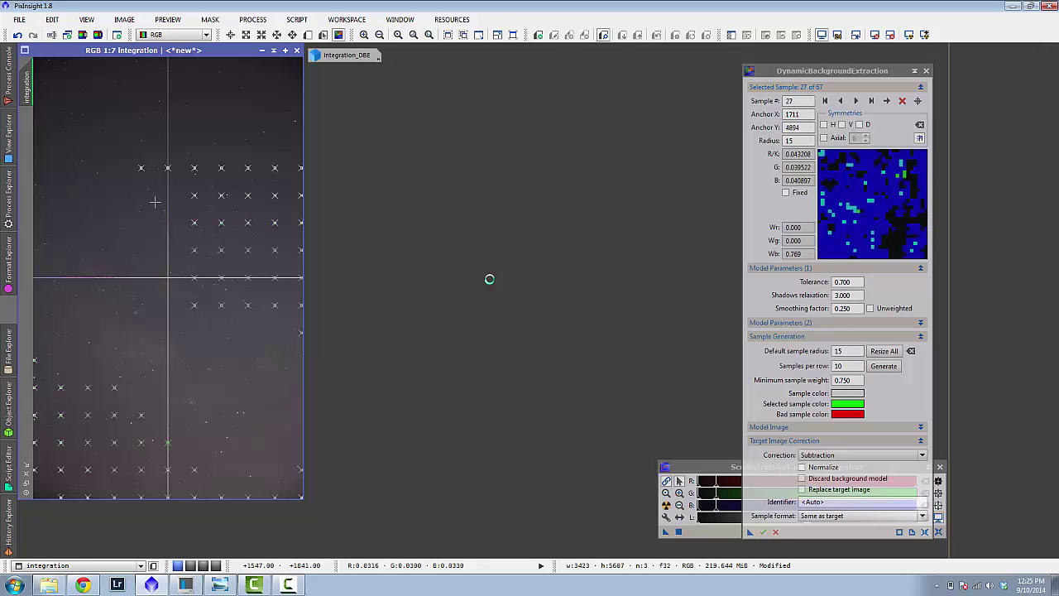
Delete the five samples in the column at anchor X 2050, from Y 1758 to 3152.
click(194, 197)
key(Delete)
key(Delete)
key(Delete)
key(Delete)
key(Delete)
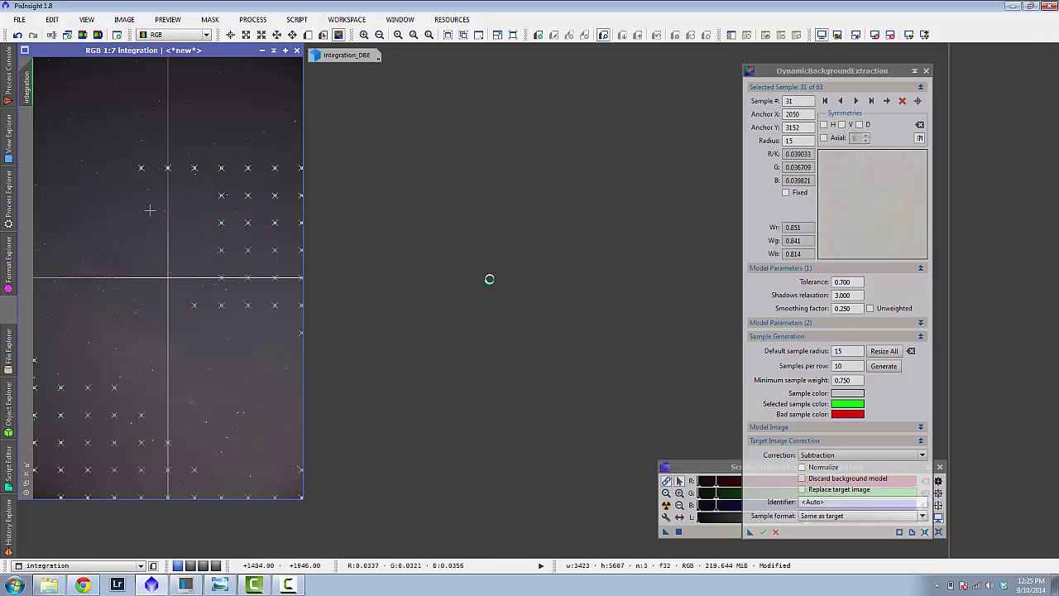
Delete the four mid-image samples in the column at anchor X 2389, starting at Y 2106.
click(221, 223)
key(Delete)
key(Delete)
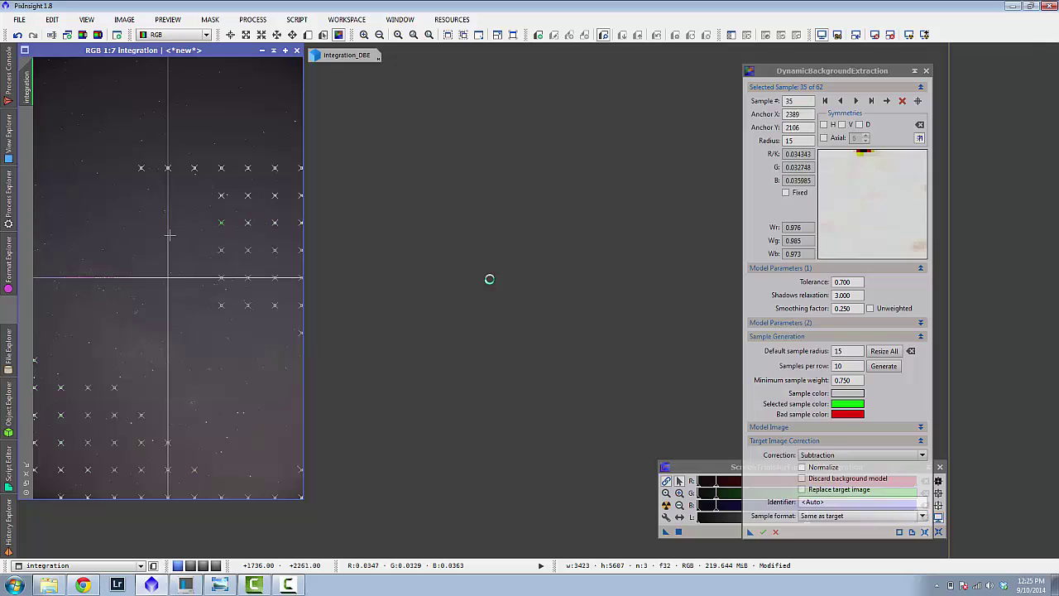
key(Delete)
key(Delete)
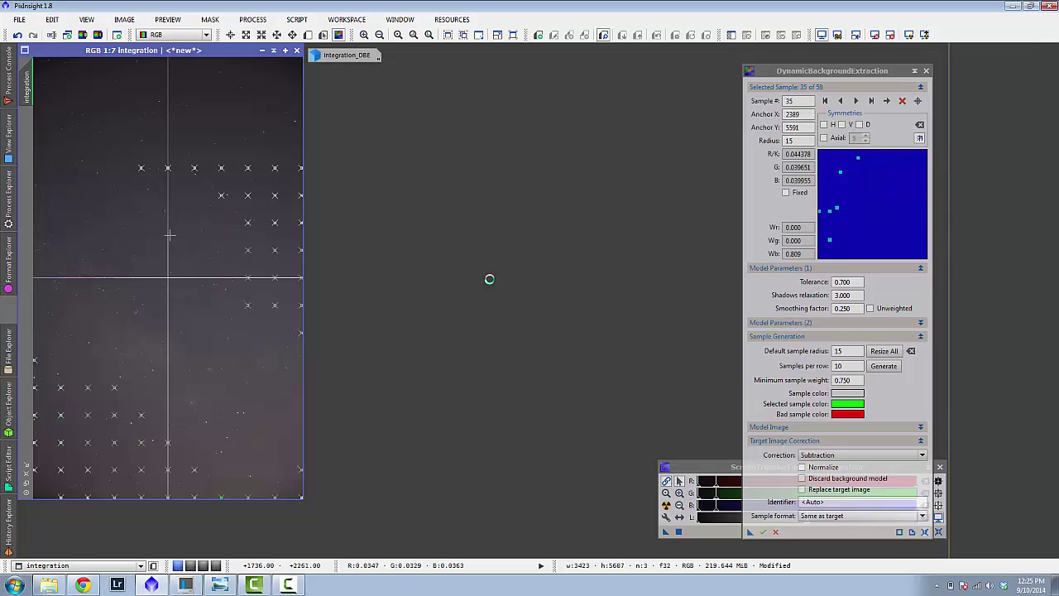
Delete the four mid-image samples in the column at anchor X 2729, starting at Y 2106.
click(247, 223)
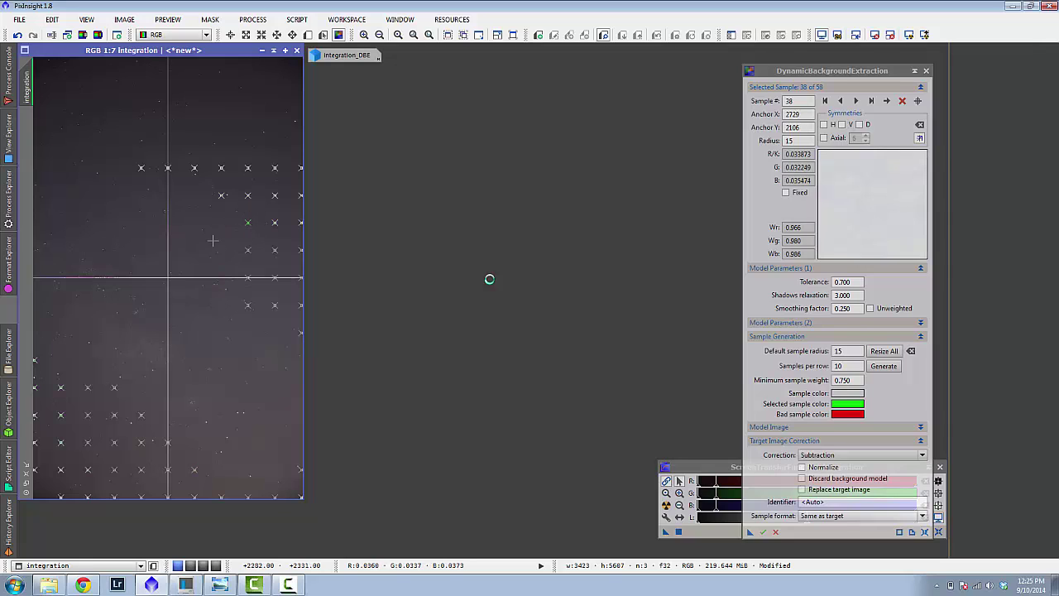
key(Delete)
key(Delete)
key(Delete)
key(Delete)
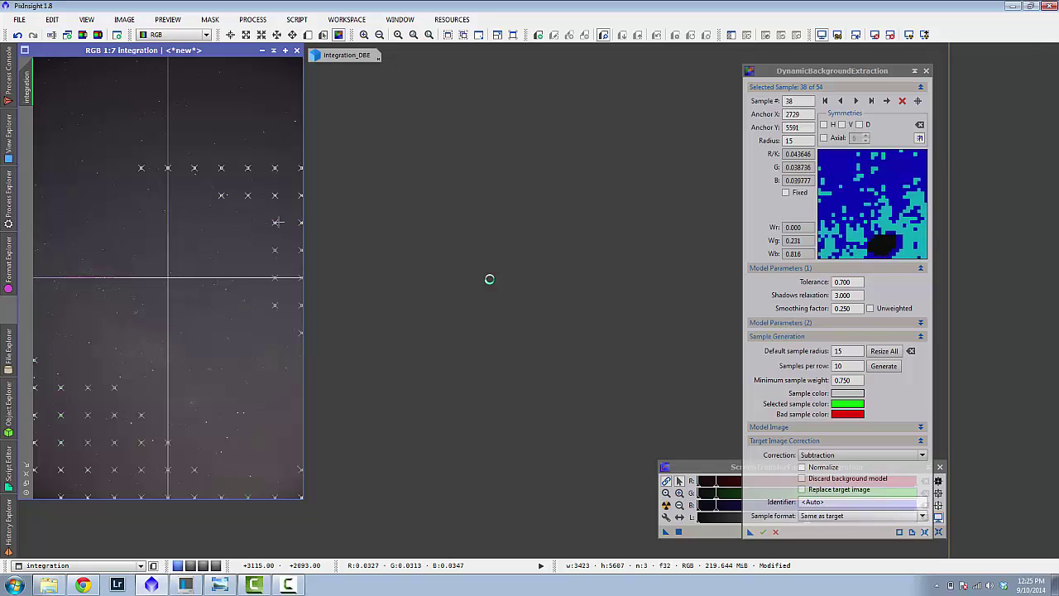
Delete the four mid-image samples in the column at anchor X 3068, starting at Y 2106.
click(275, 224)
key(Delete)
key(Delete)
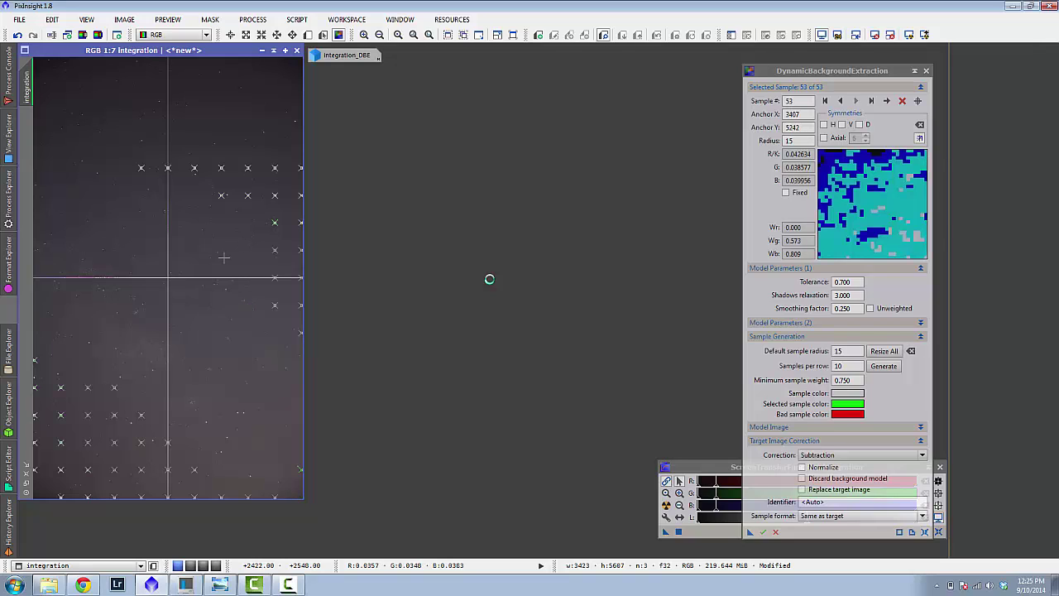
click(275, 223)
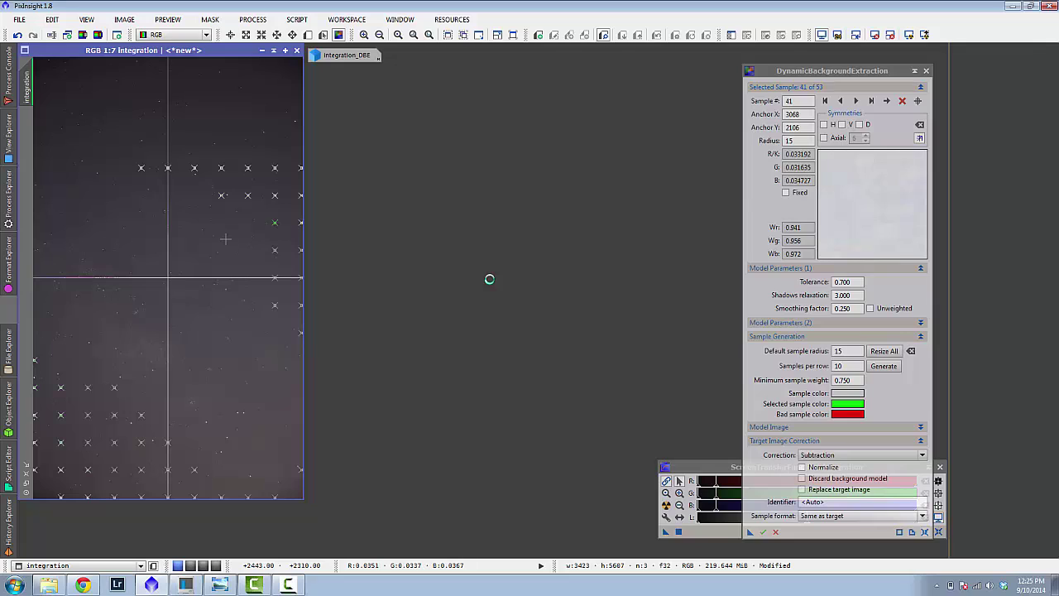
key(Delete)
key(Delete)
key(Delete)
key(Delete)
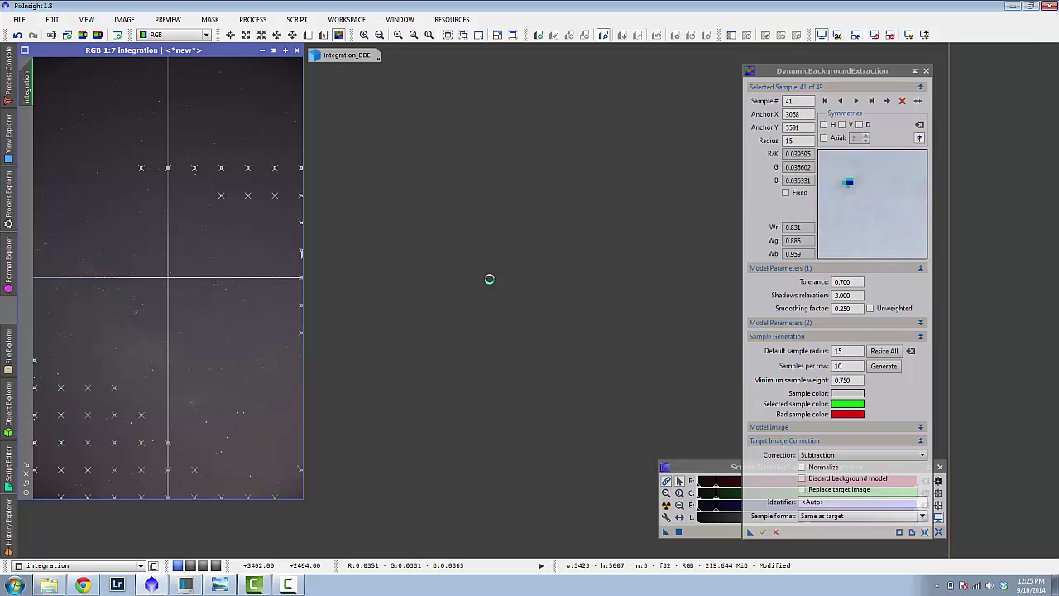
Delete the four mid-image samples along the right edge of the image, below the one at Y 2106.
key(Delete)
key(Delete)
key(Delete)
key(Delete)
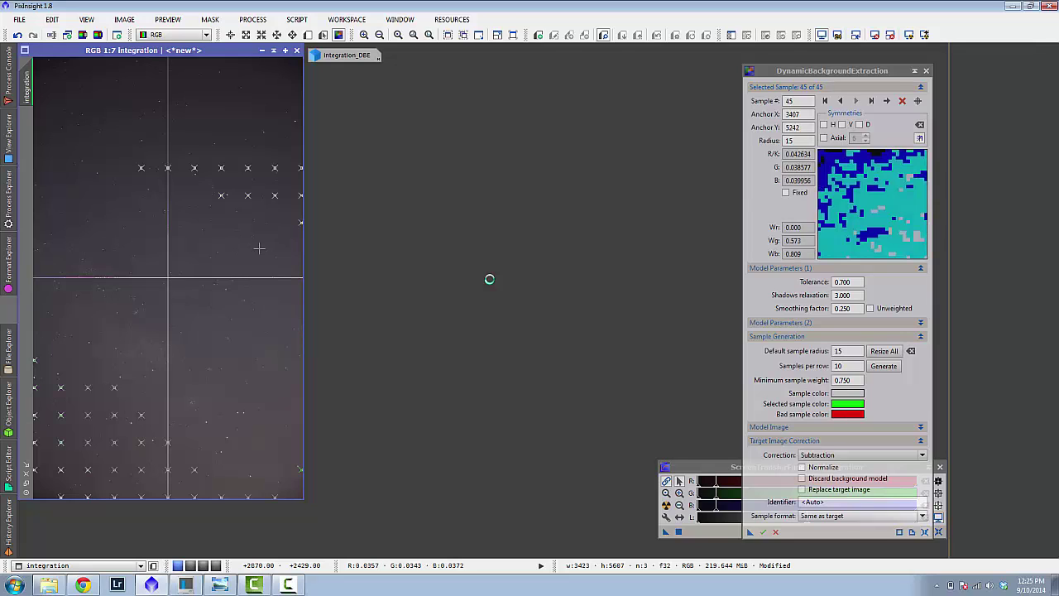
Add nine background samples scattered across the dark sky in the upper part of the image, above the remaining rows.
click(229, 124)
click(280, 104)
click(198, 91)
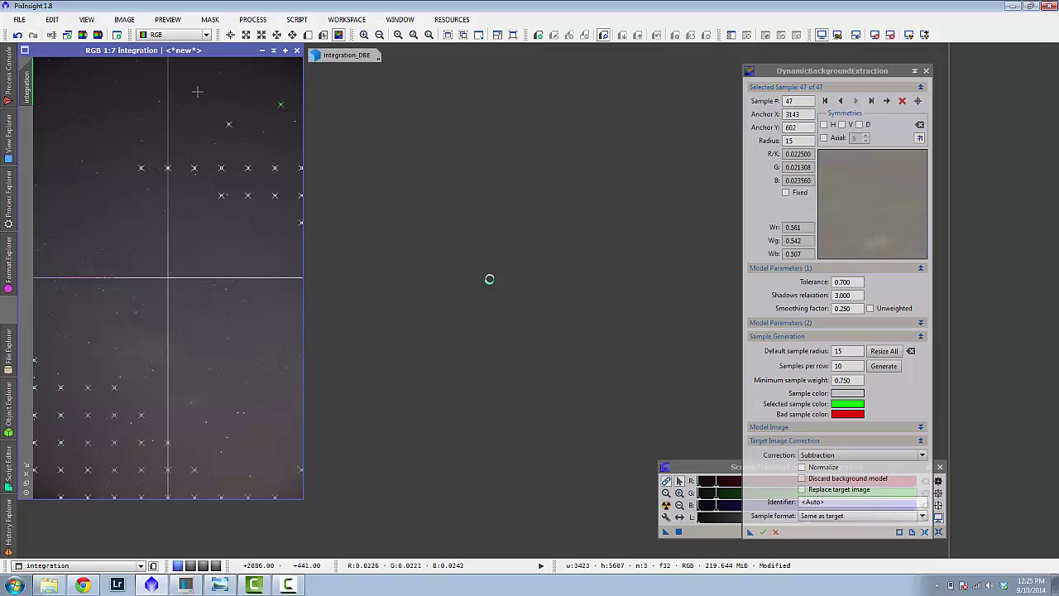
click(190, 122)
click(122, 117)
click(124, 95)
click(95, 103)
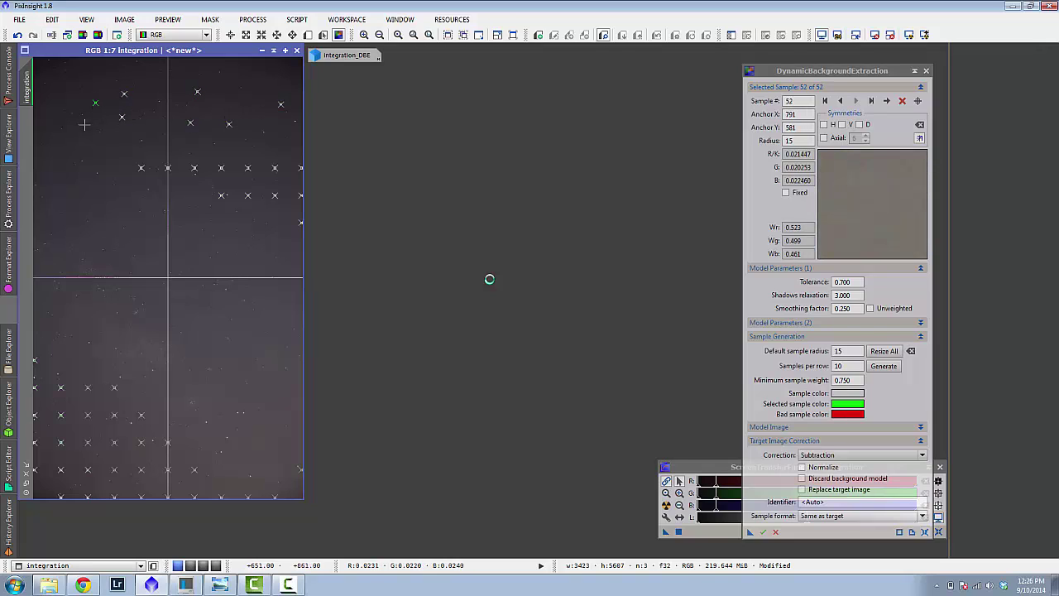
click(73, 146)
click(113, 155)
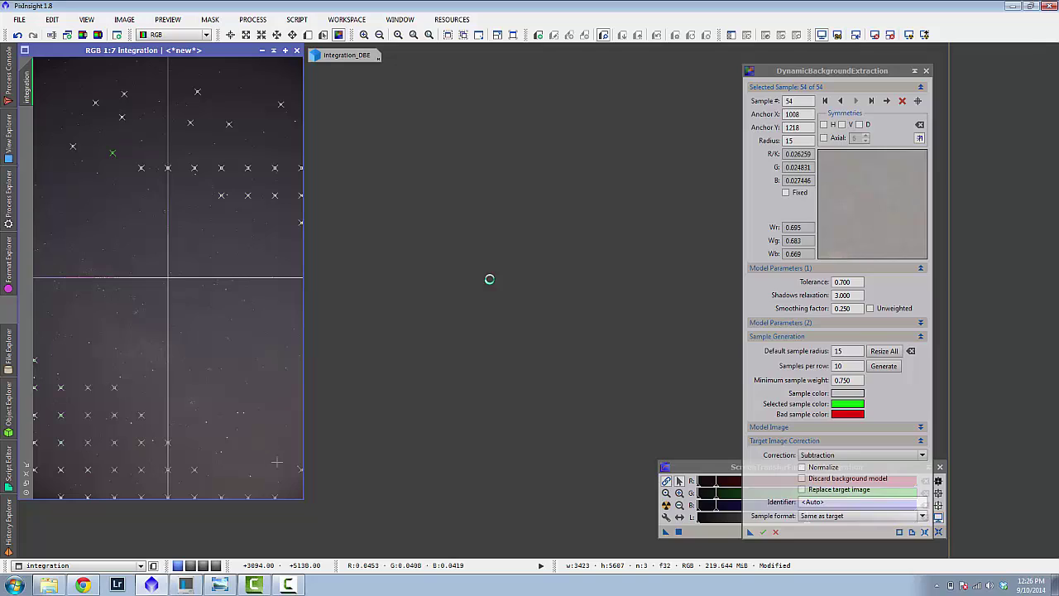
Add a sample near the image's lower-right corner and move it to anchor X 3206, Y 5292.
click(282, 469)
click(293, 432)
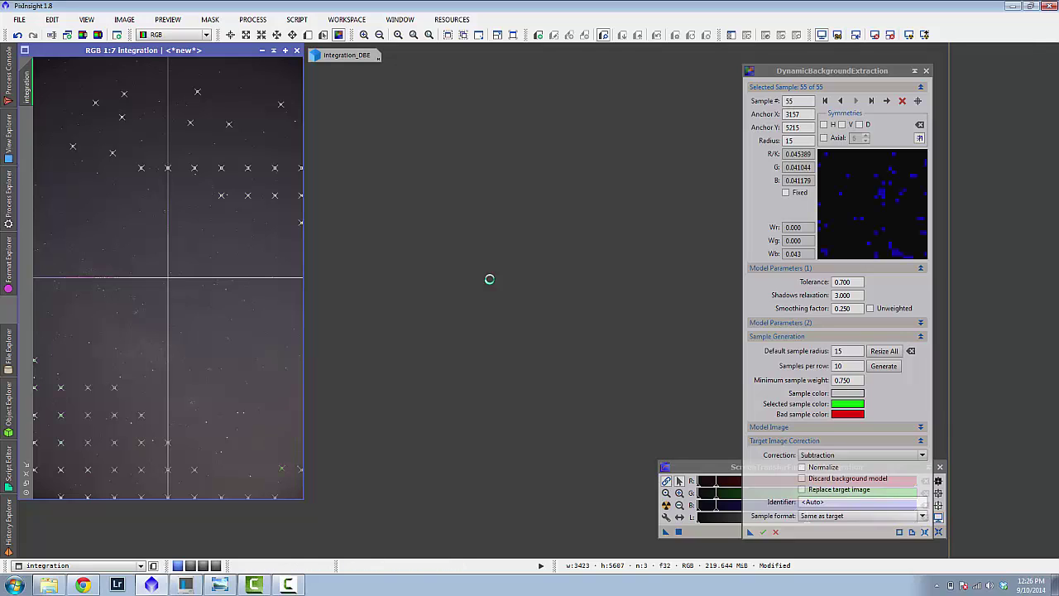
drag(281, 468, 286, 477)
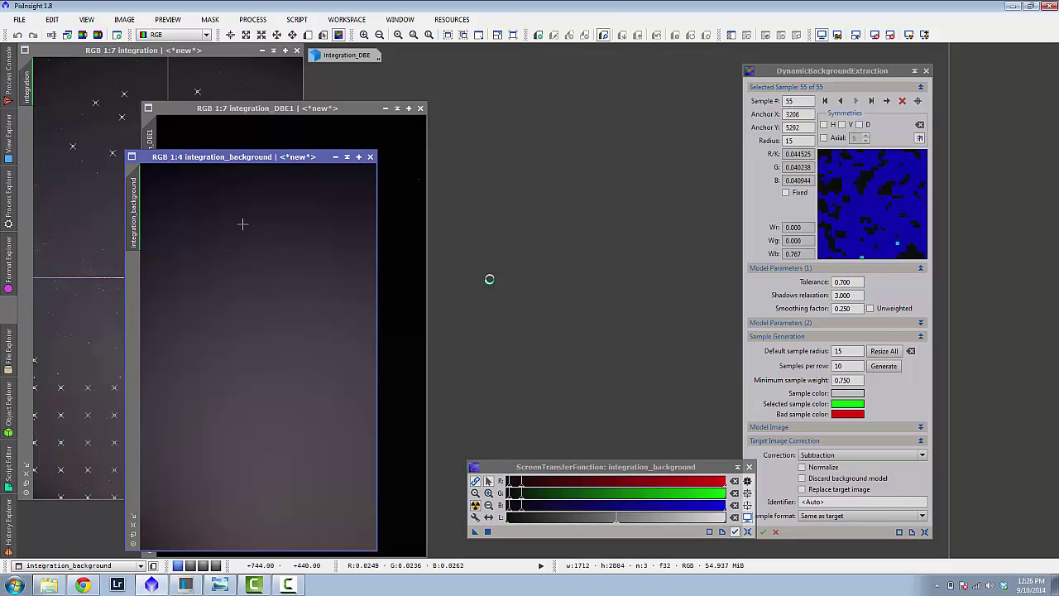
Close the extracted integration_background image and compare the earlier integration_DBE result with integration_DBE1.
click(370, 157)
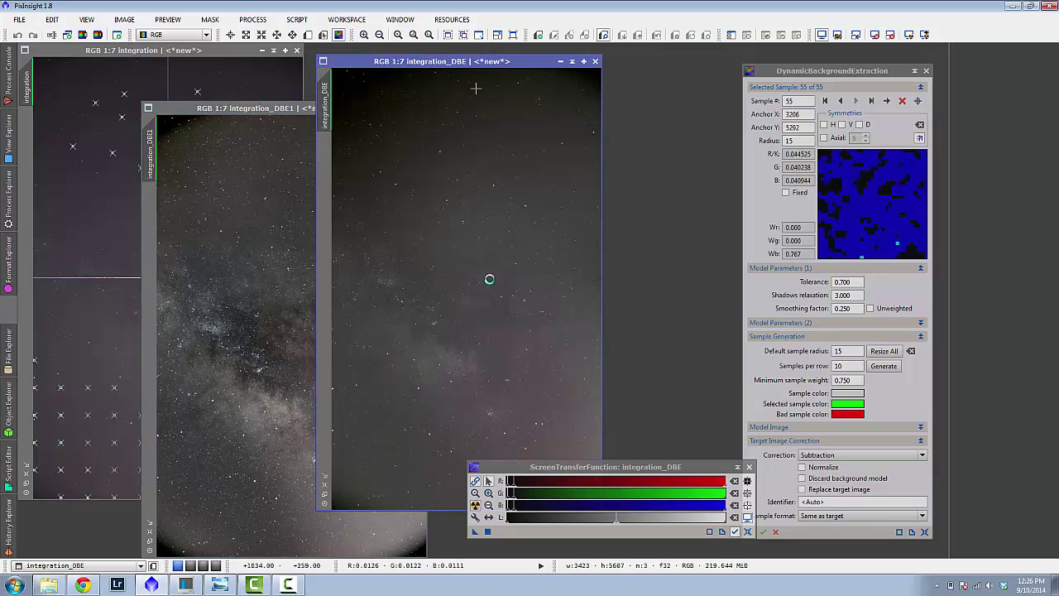
double_click(398, 61)
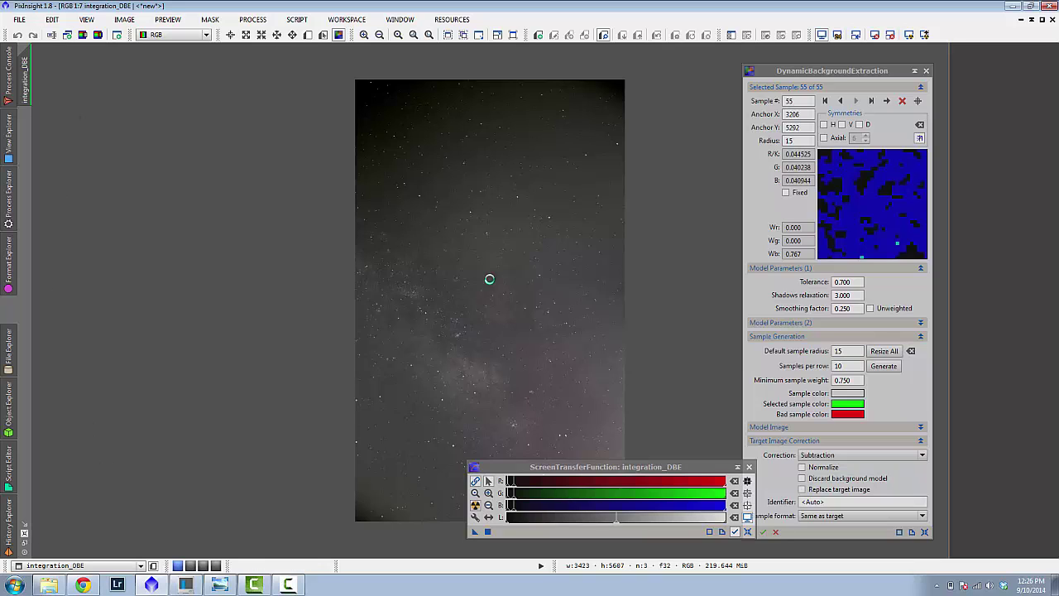
click(27, 529)
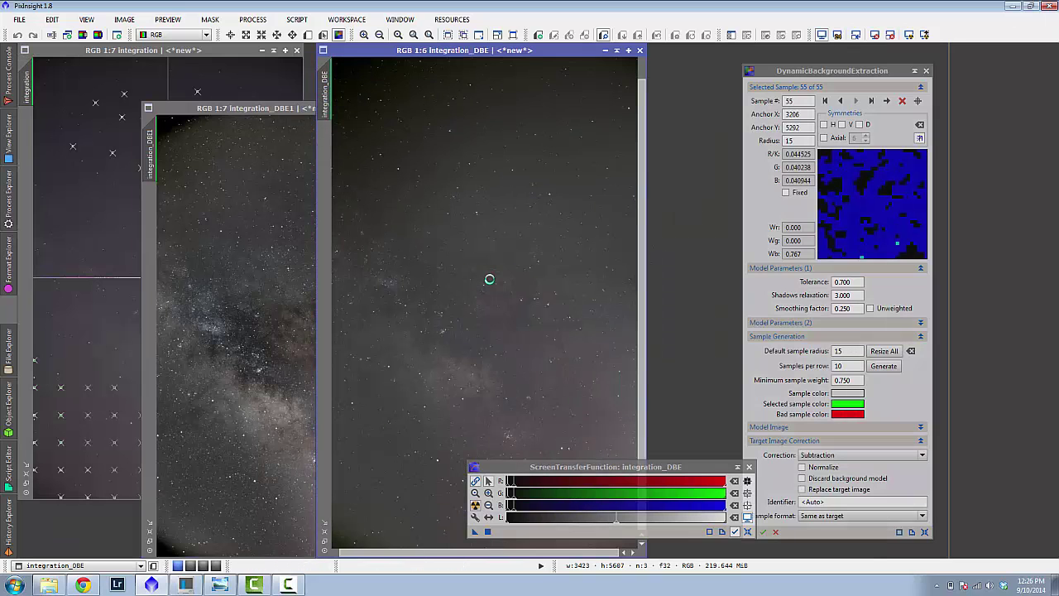
click(286, 190)
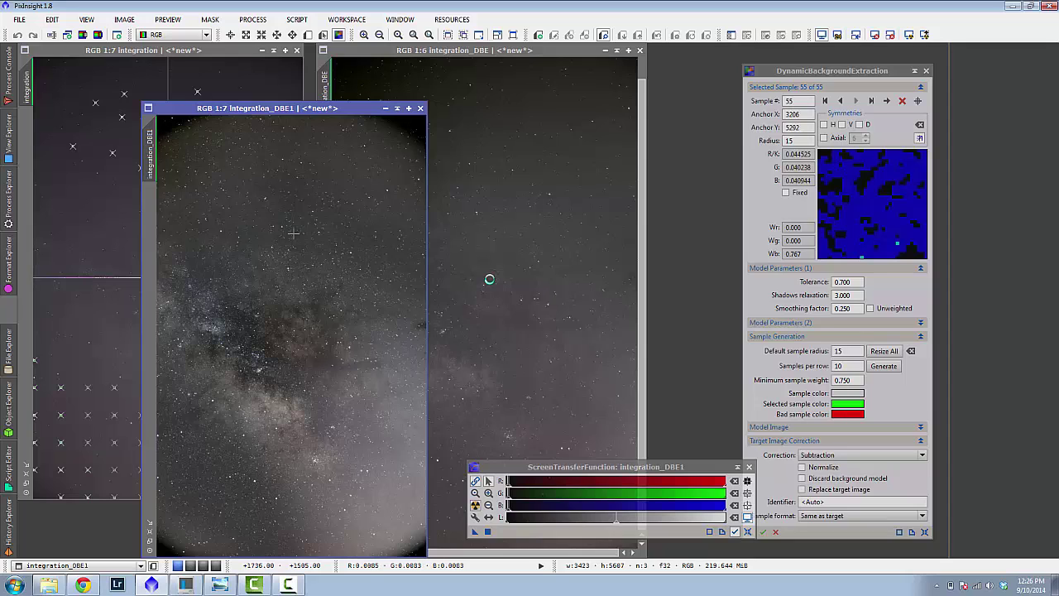
Iconize integration_DBE1 and integration_DBE, and park the integration_DBE1 icon beside the DynamicBackgroundExtraction window.
click(385, 107)
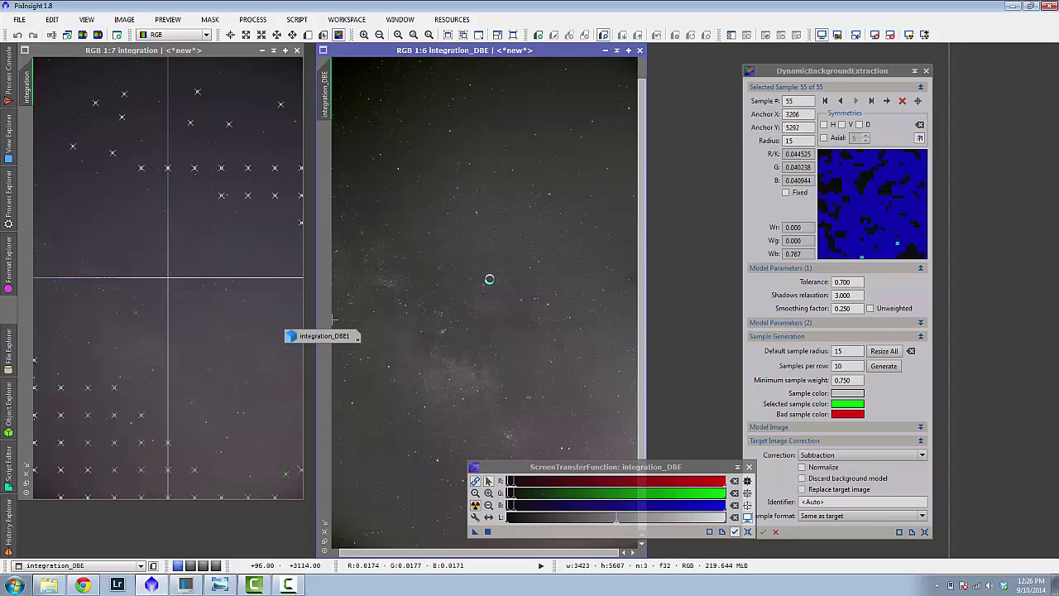
drag(323, 335, 698, 52)
click(605, 49)
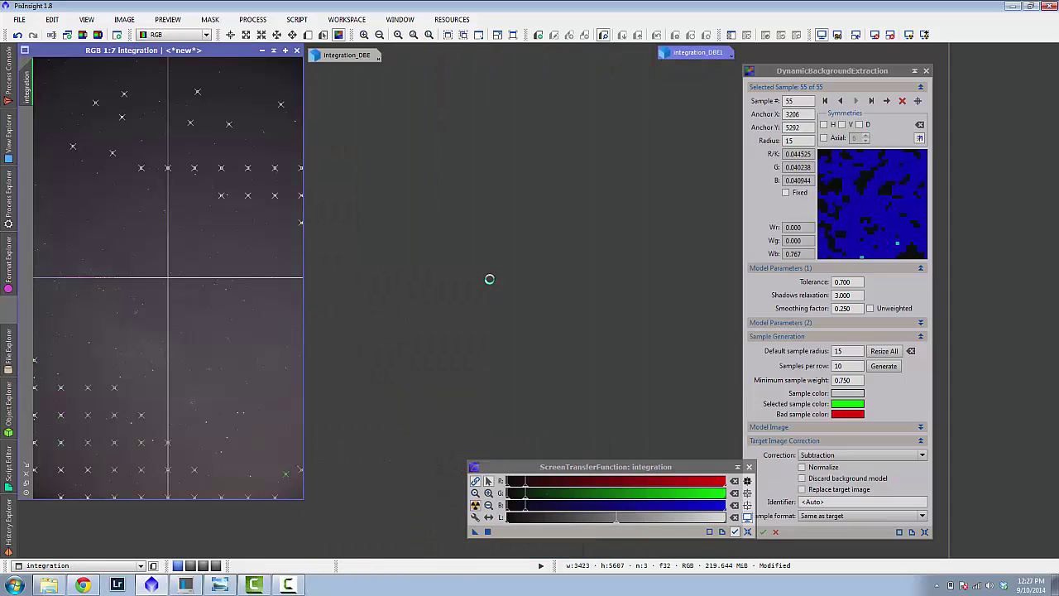
Add another lower-right sample at anchor X 3206, Y 5075, and set the model tolerance to 1.
click(285, 456)
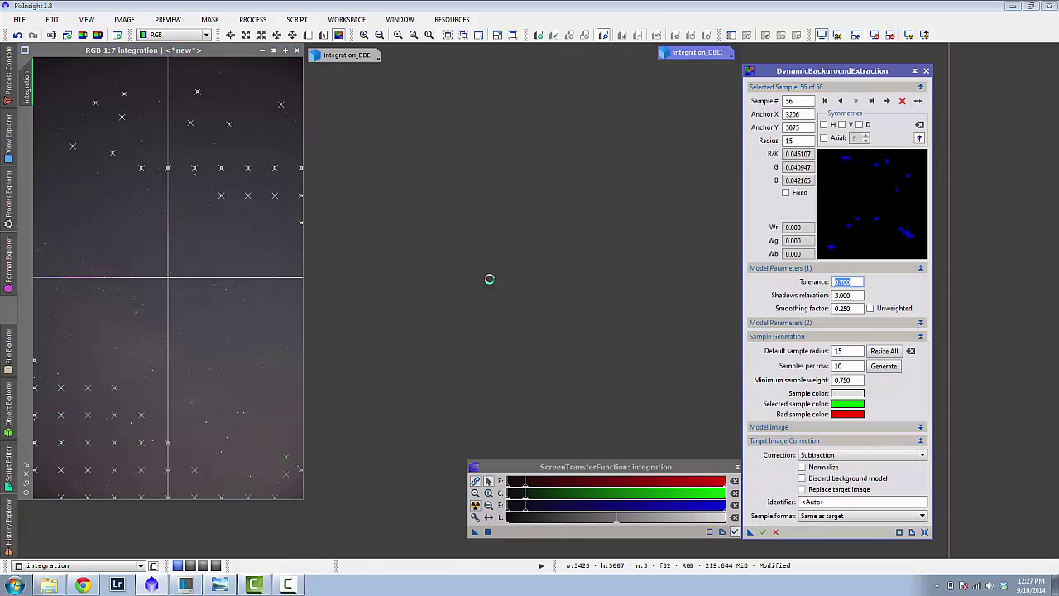
text(1)
key(Tab)
key(Tab)
key(Tab)
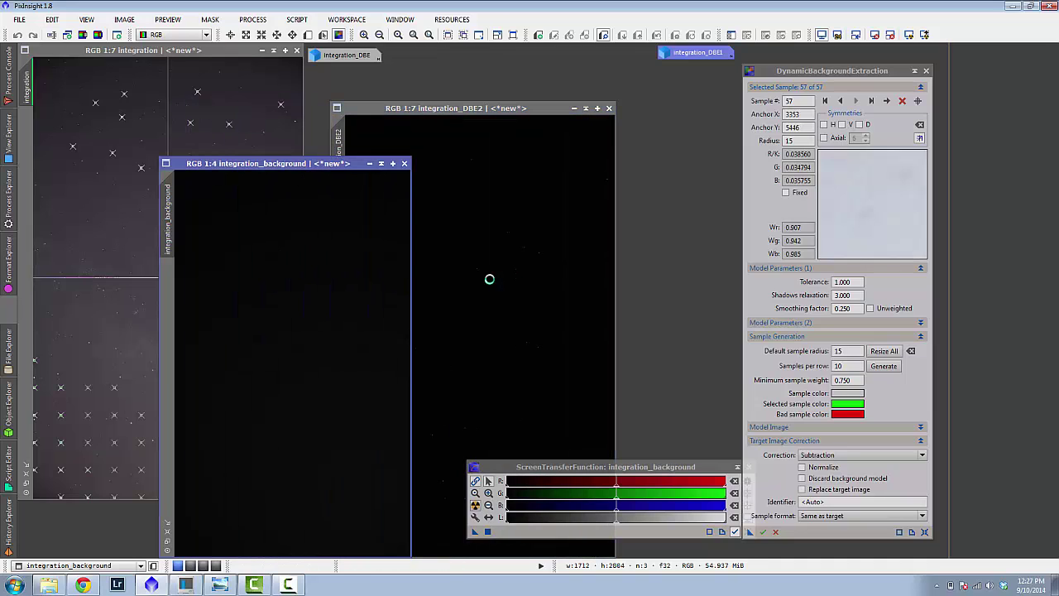
Auto-stretch the display of the corrected integration_DBE2 image to inspect it, and iconize it.
key(ctrl+a)
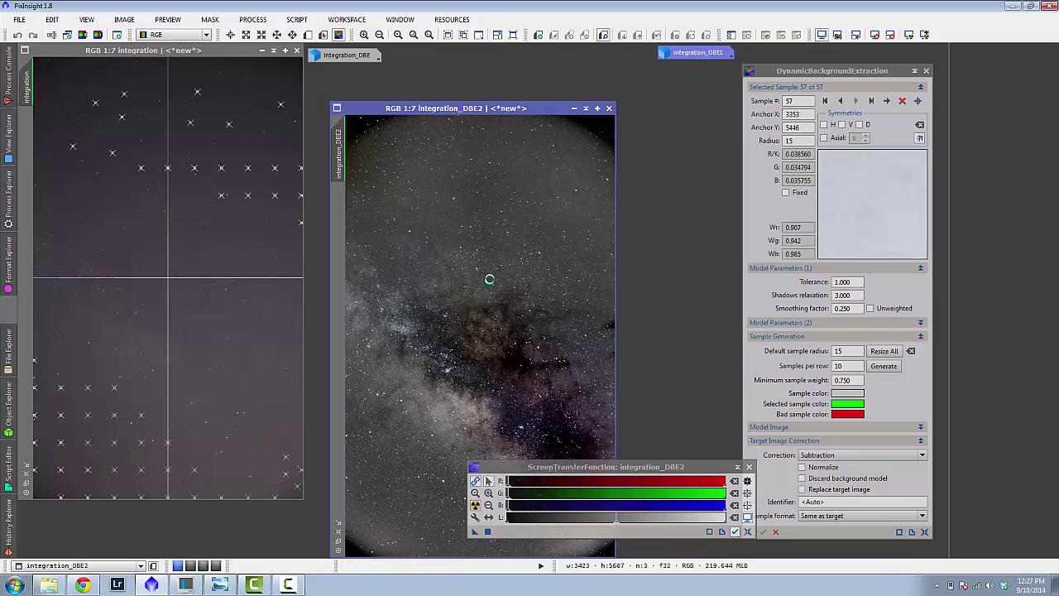
drag(489, 107, 345, 96)
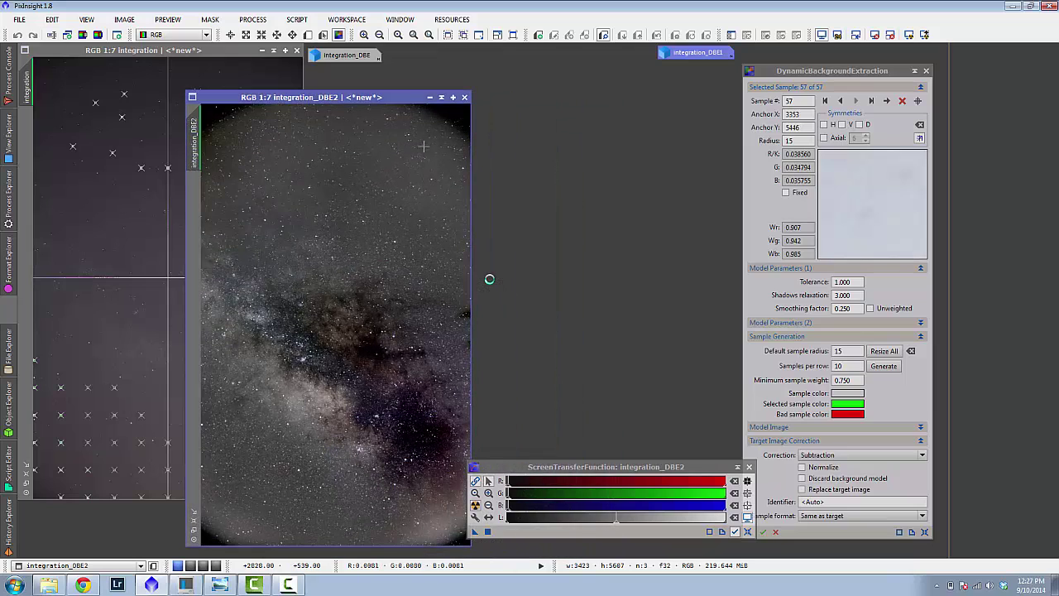
click(430, 97)
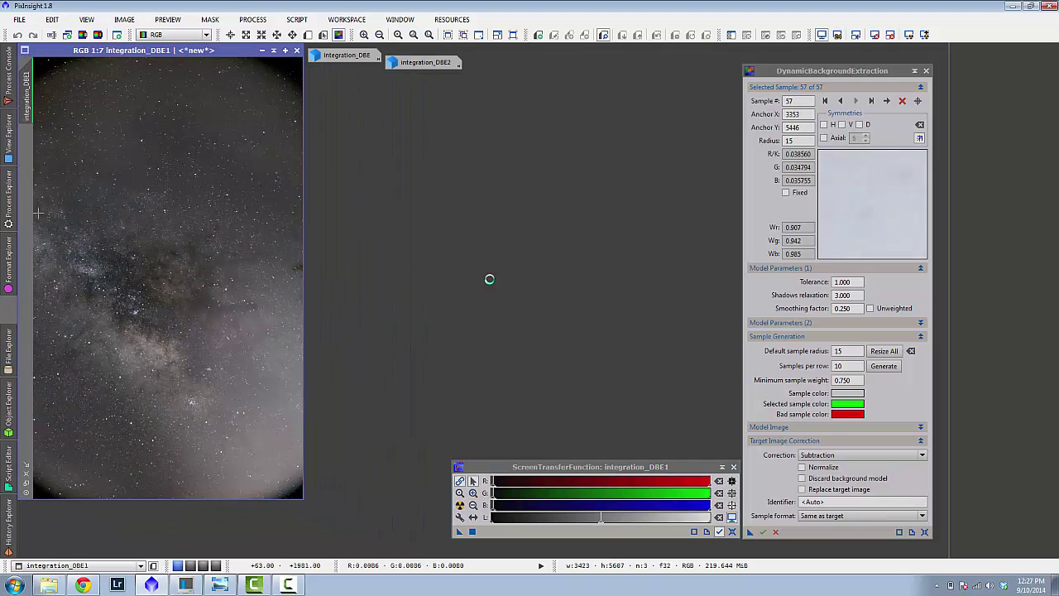
Open HistogramTransformation and reset the screen stretch on integration_DBE1 to show its linear data.
click(8, 197)
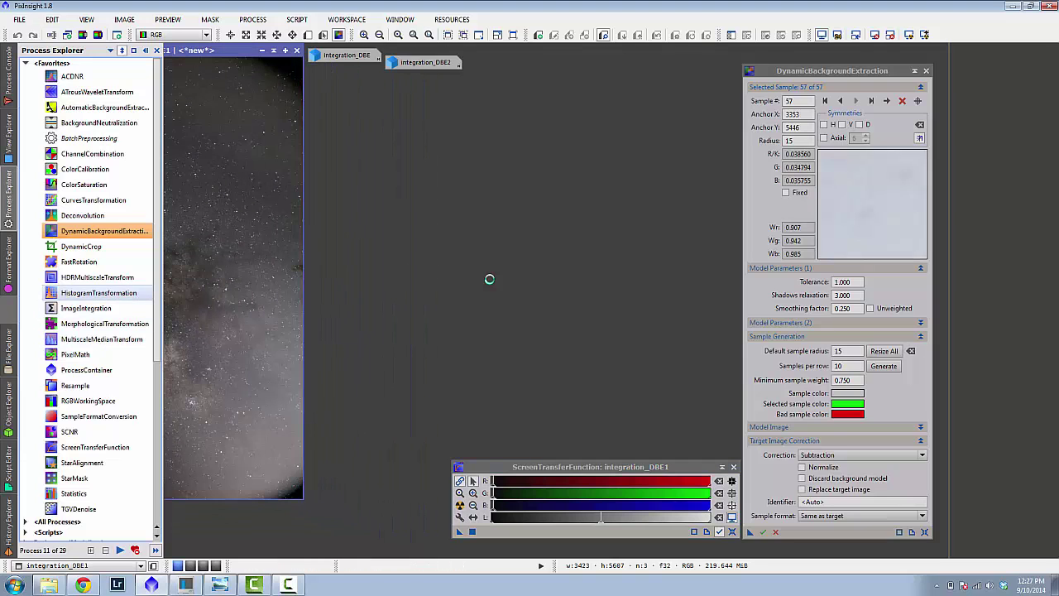
double_click(99, 293)
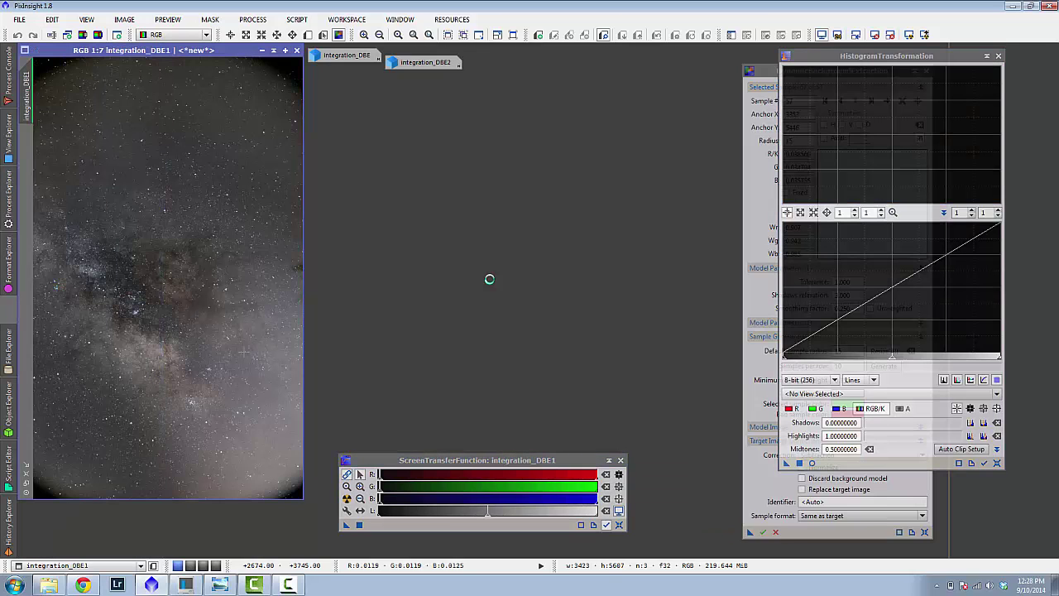
click(619, 524)
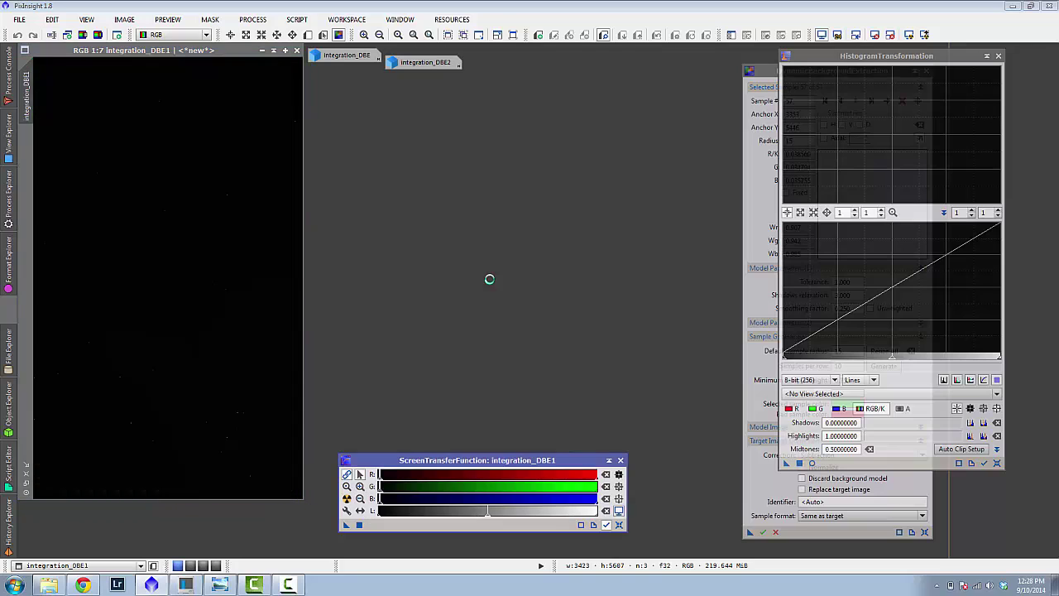
drag(513, 460, 194, 478)
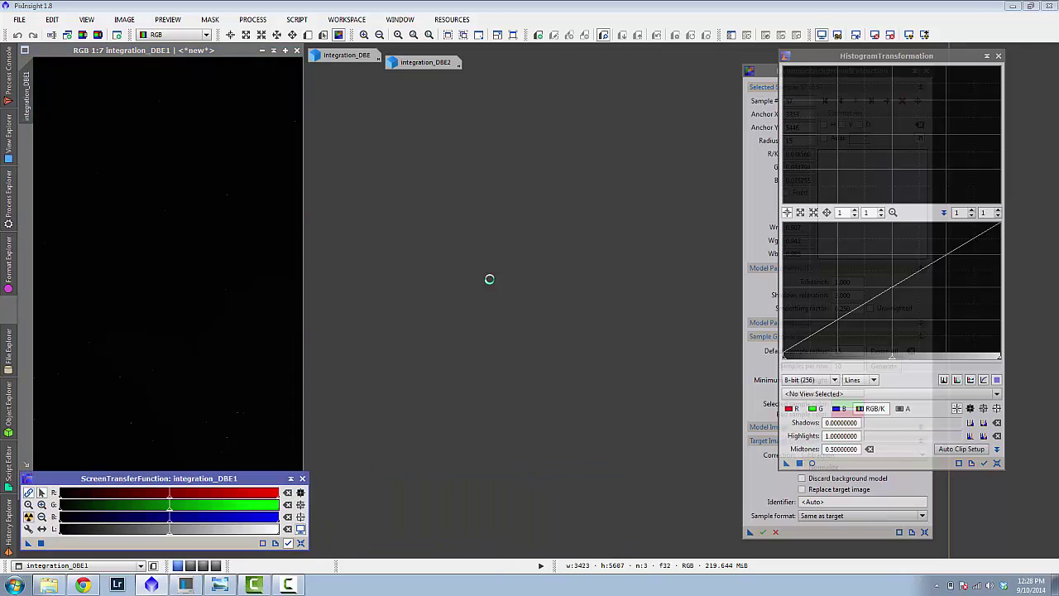
click(28, 516)
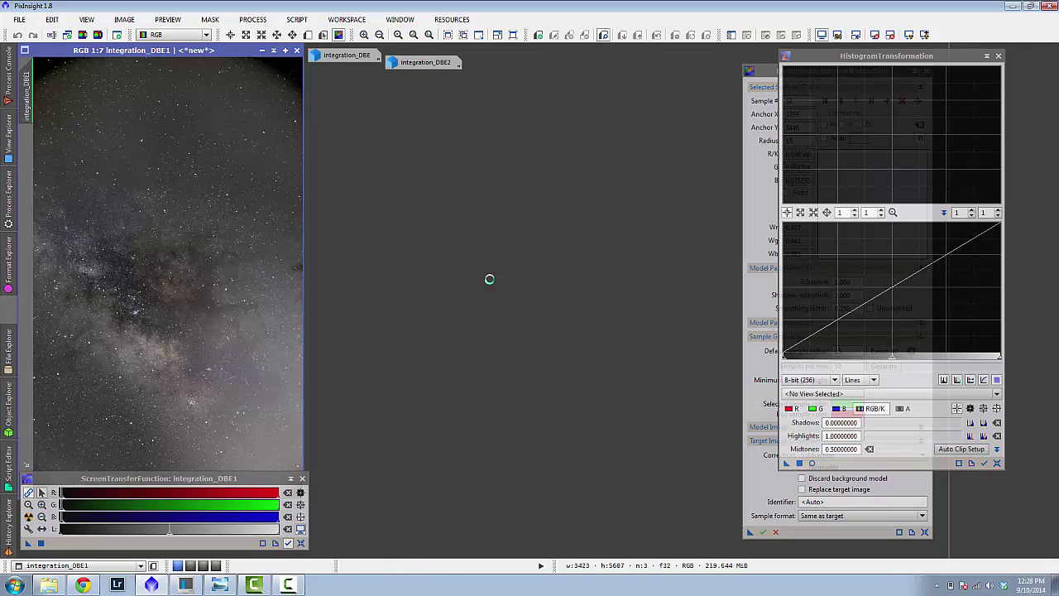
click(301, 543)
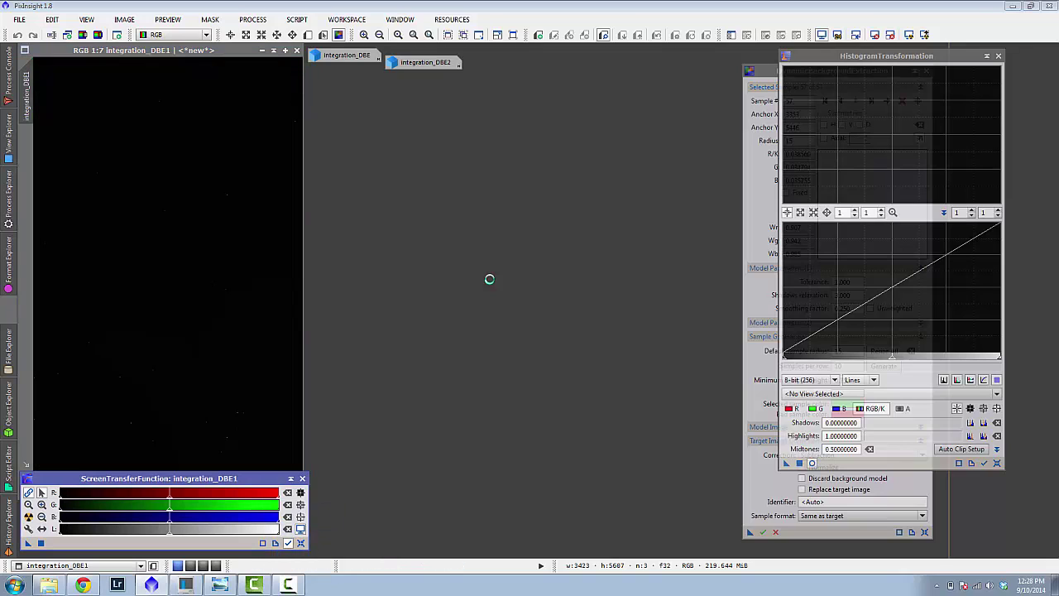
Stretch integration_DBE1 with HistogramTransformation under real-time preview, setting shadows to 0.00682773 and midtones to 0.00634585, apply it and close the tool.
click(812, 463)
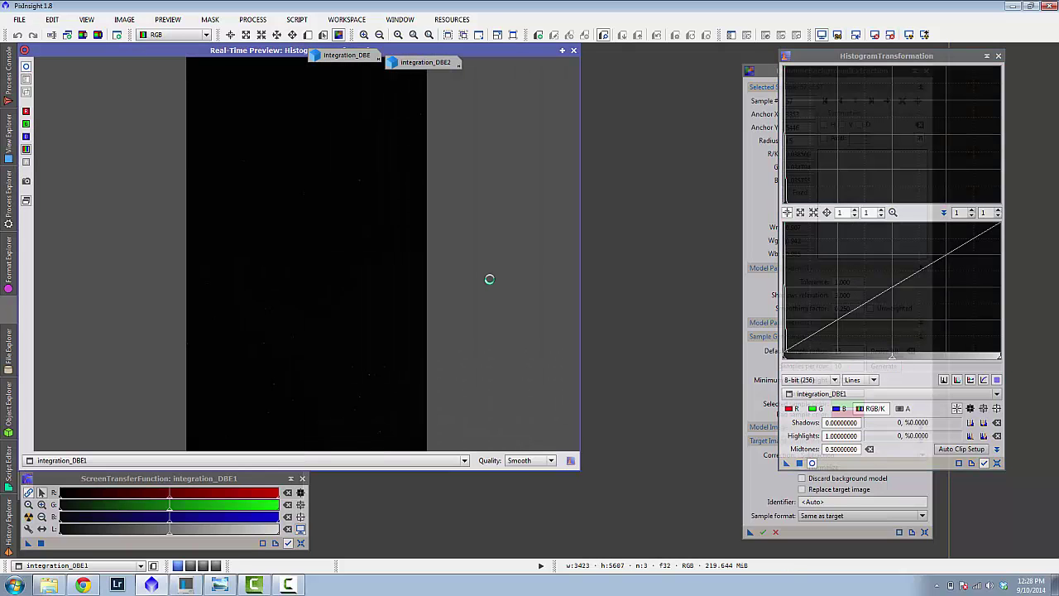
drag(892, 356, 803, 356)
scroll(814, 337, up, 4)
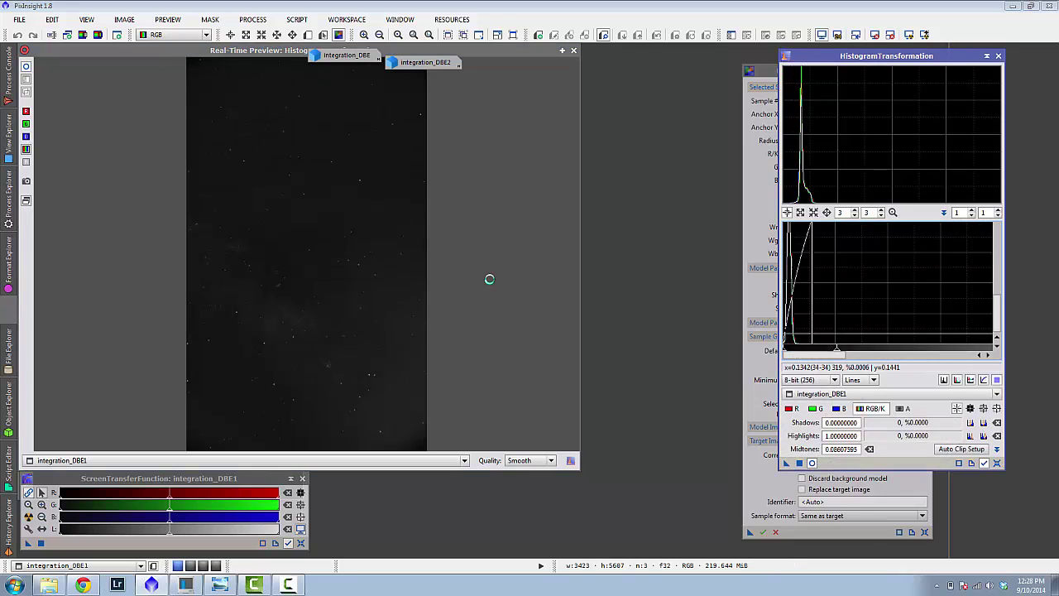
drag(873, 348, 806, 347)
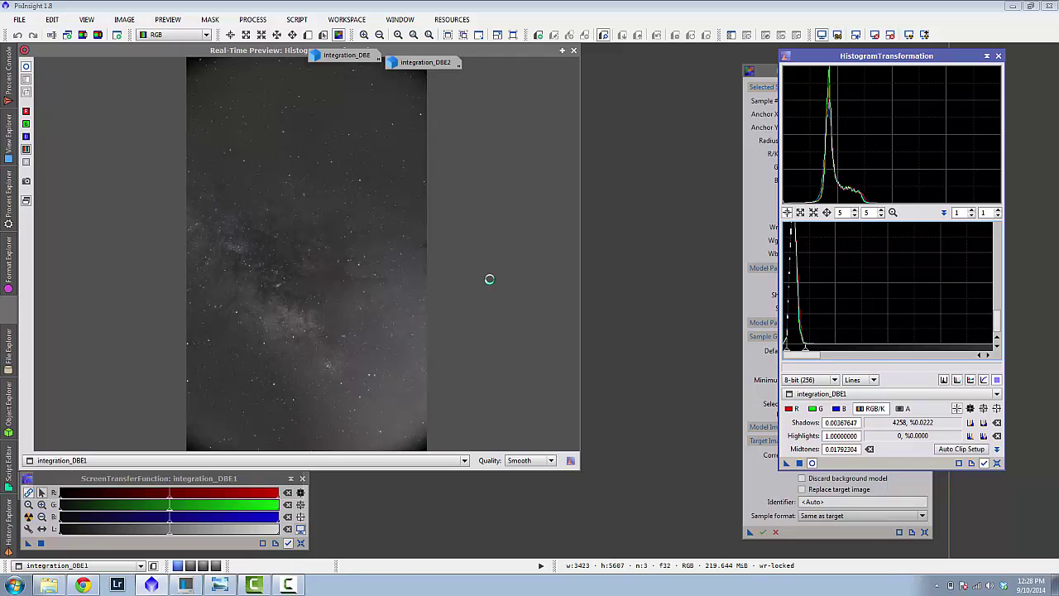
mouse_move(805, 348)
mouse_down()
mouse_move(788, 347)
mouse_move(800, 348)
mouse_up()
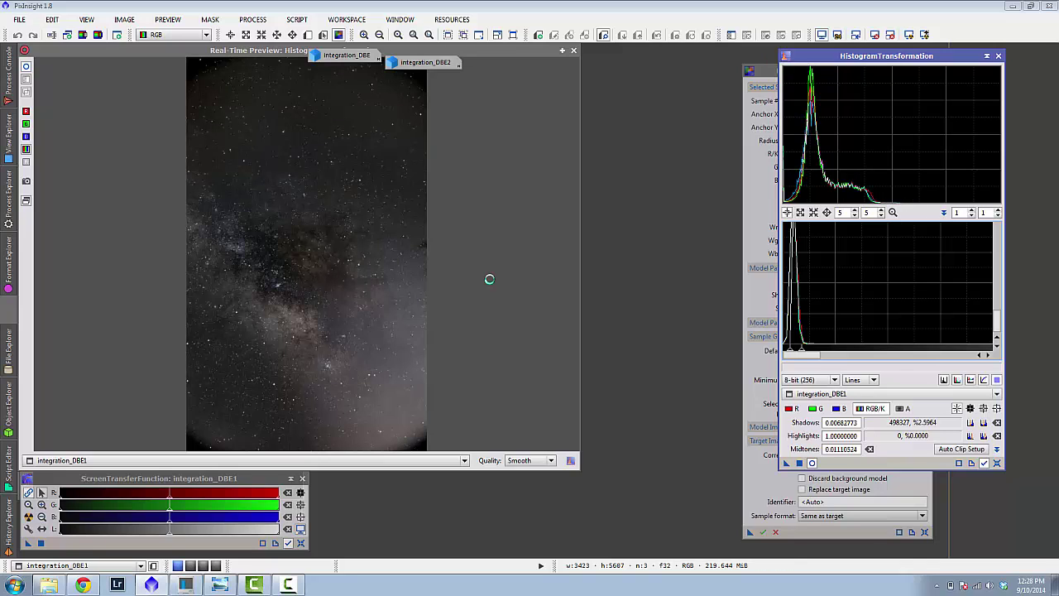
drag(800, 348, 797, 348)
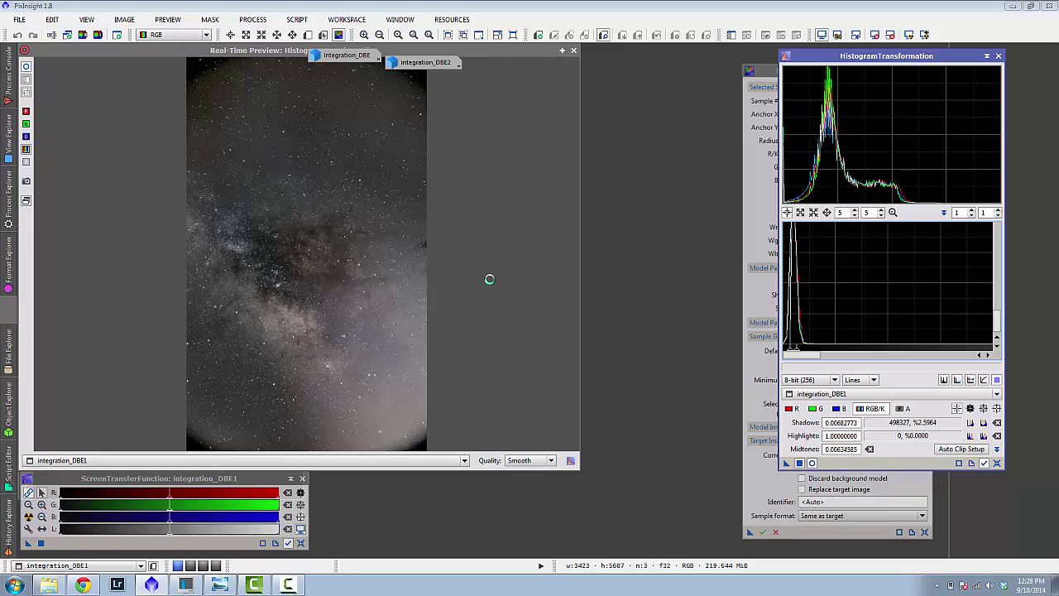
click(787, 463)
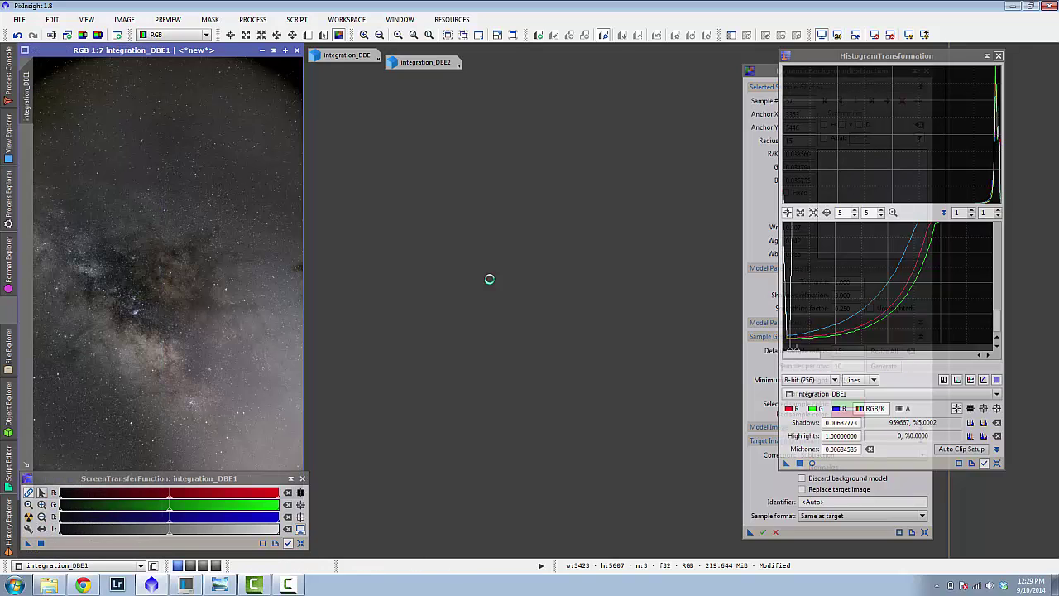
click(999, 55)
Open CurvesTransformation with a real-time preview of integration_DBE1 and move its window clear of the previewed image.
mouse_move(8, 199)
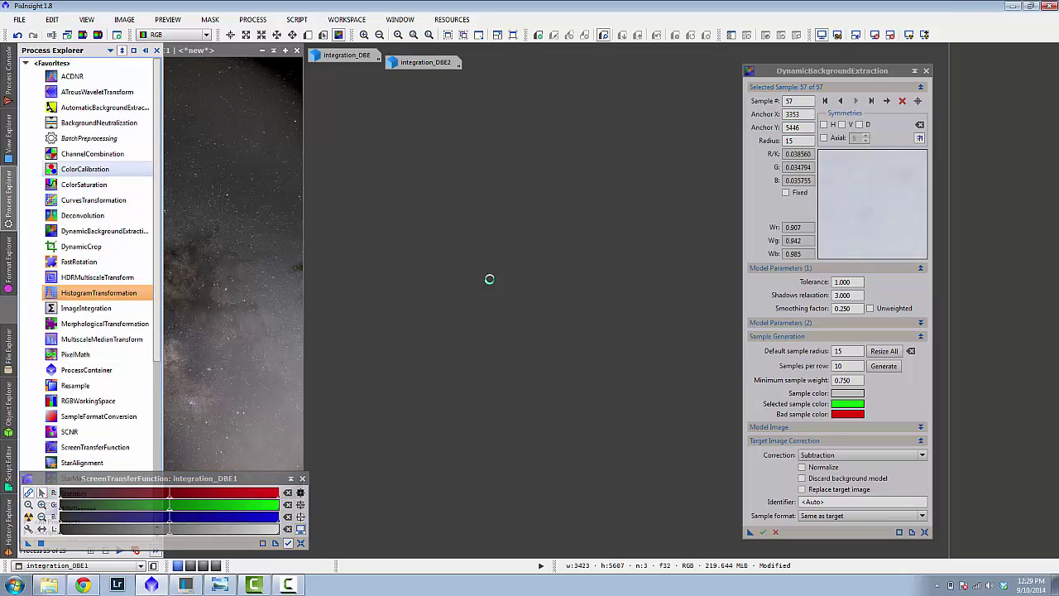
double_click(94, 200)
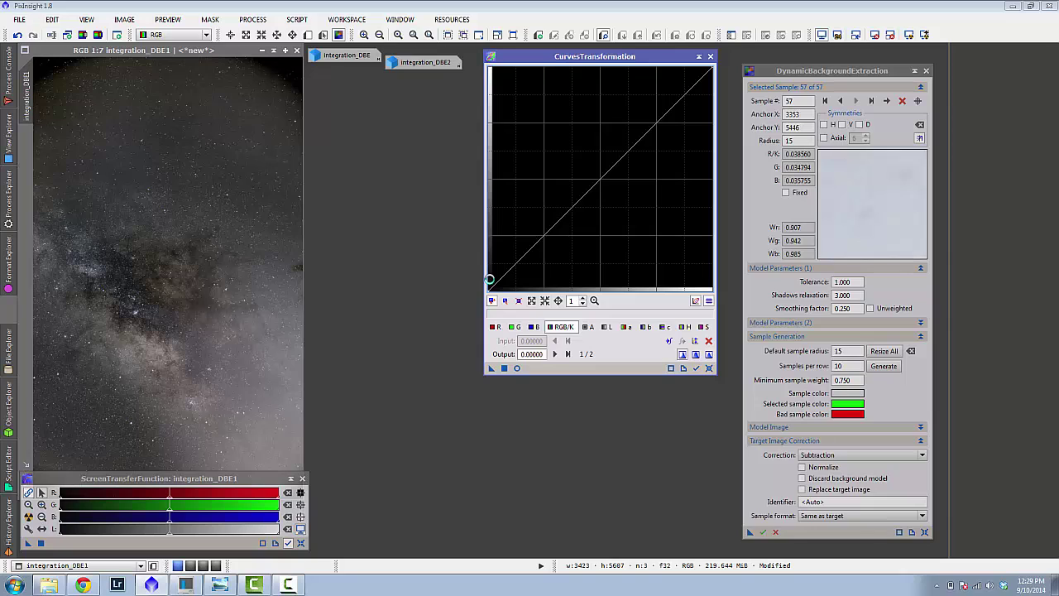
click(517, 368)
drag(629, 56, 670, 132)
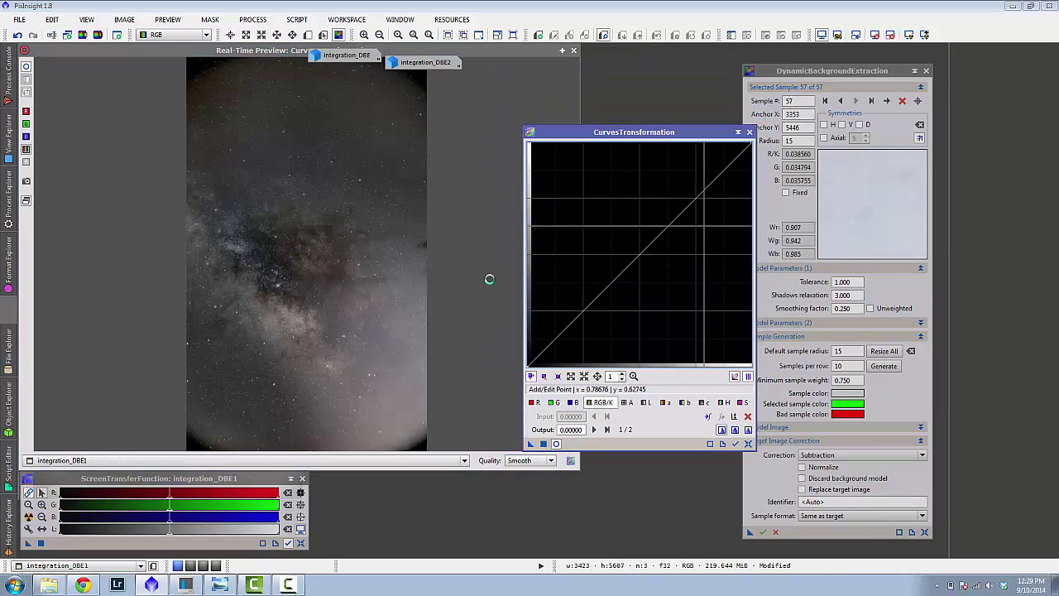
Shape an RGB/K S-curve with a highlight point near 0.58 / 0.92 and a shadow point at 0.14706 / 0.12010, and apply it.
drag(696, 199, 695, 165)
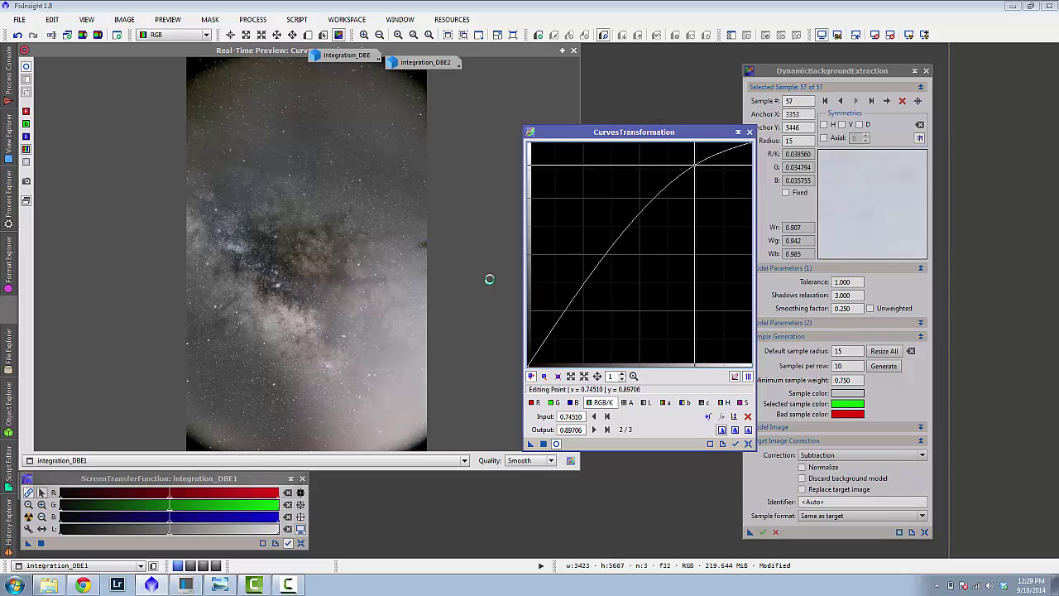
drag(562, 324, 562, 342)
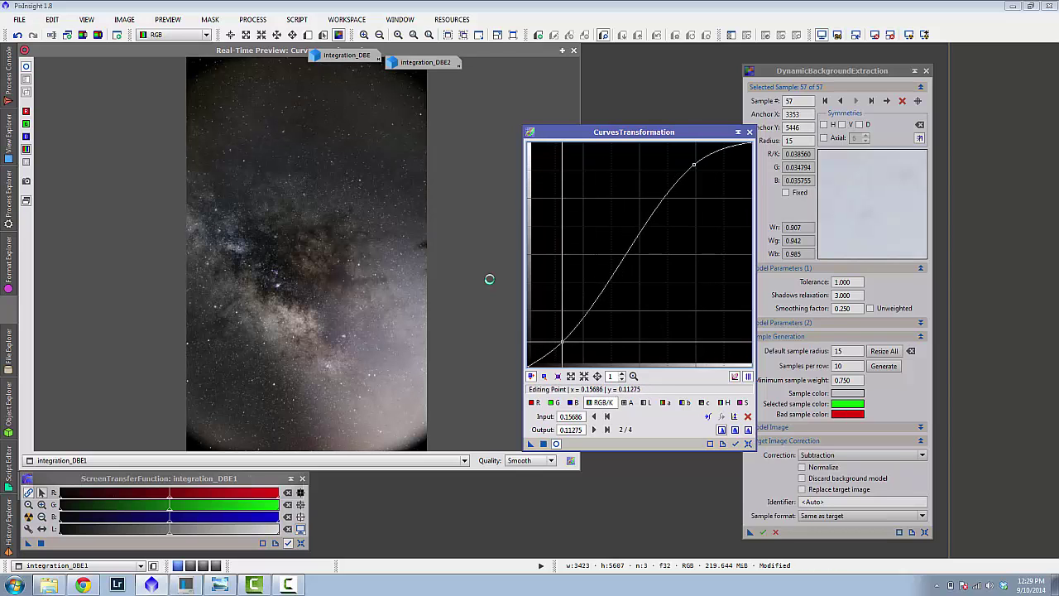
click(690, 165)
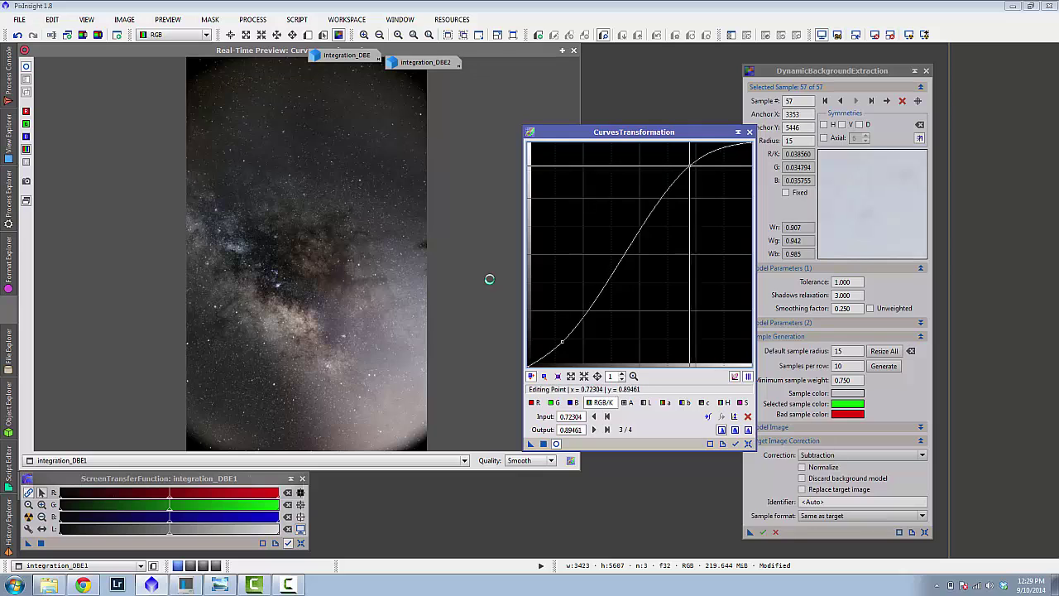
drag(691, 165, 657, 158)
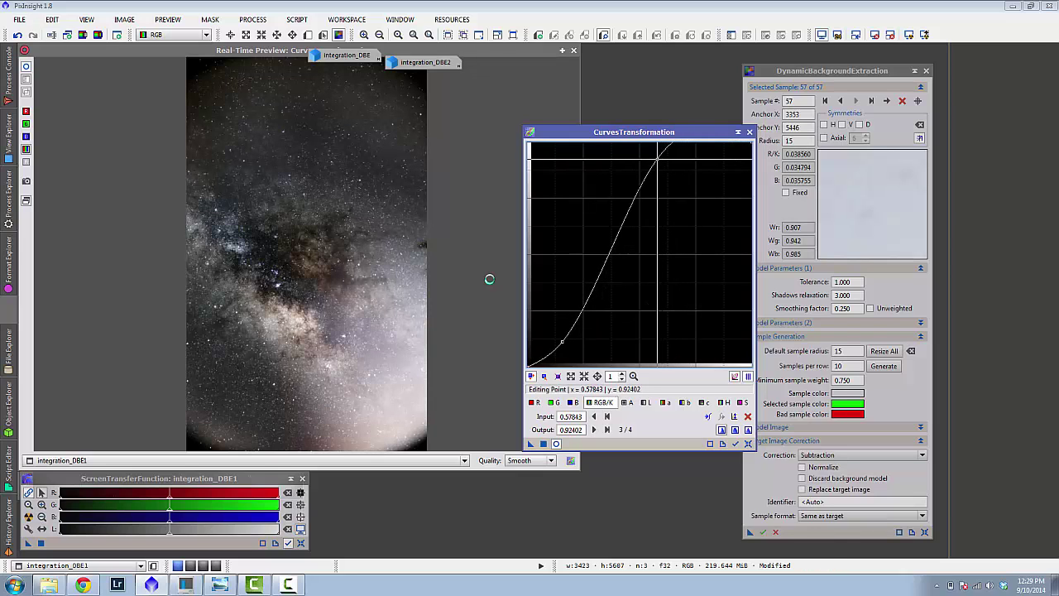
click(560, 340)
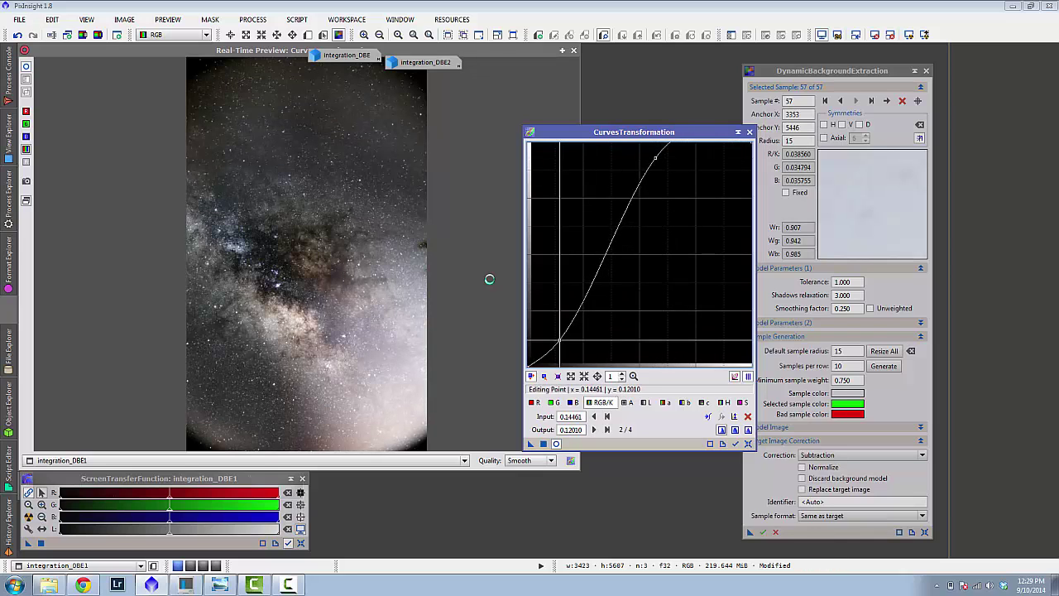
drag(560, 340, 561, 340)
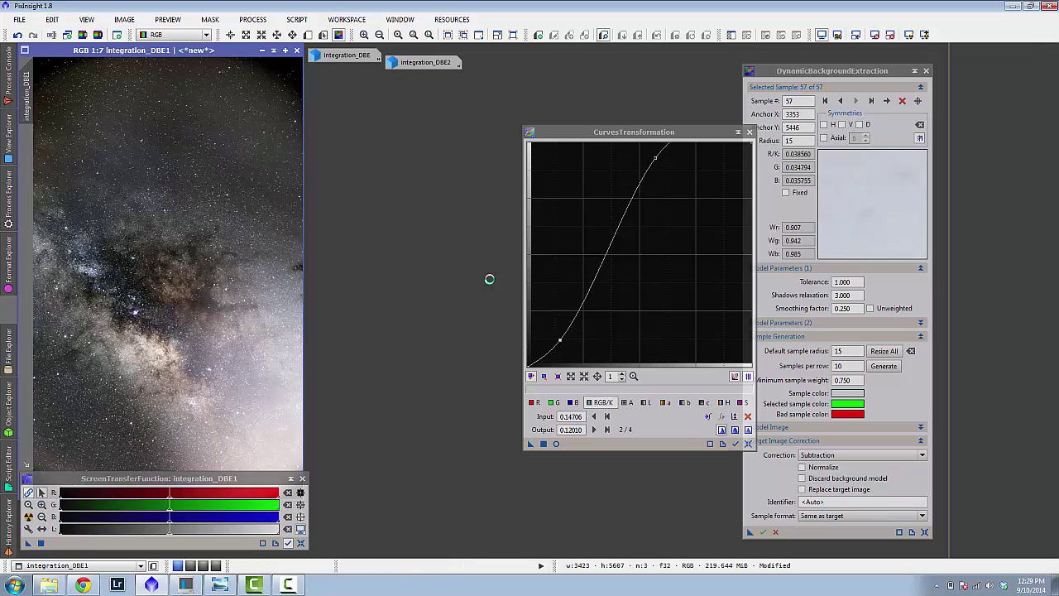
Raise the saturation curve slightly with a midpoint at 0.48529 / 0.51225, apply the curves to integration_DBE1, and close CurvesTransformation.
drag(634, 132, 544, 143)
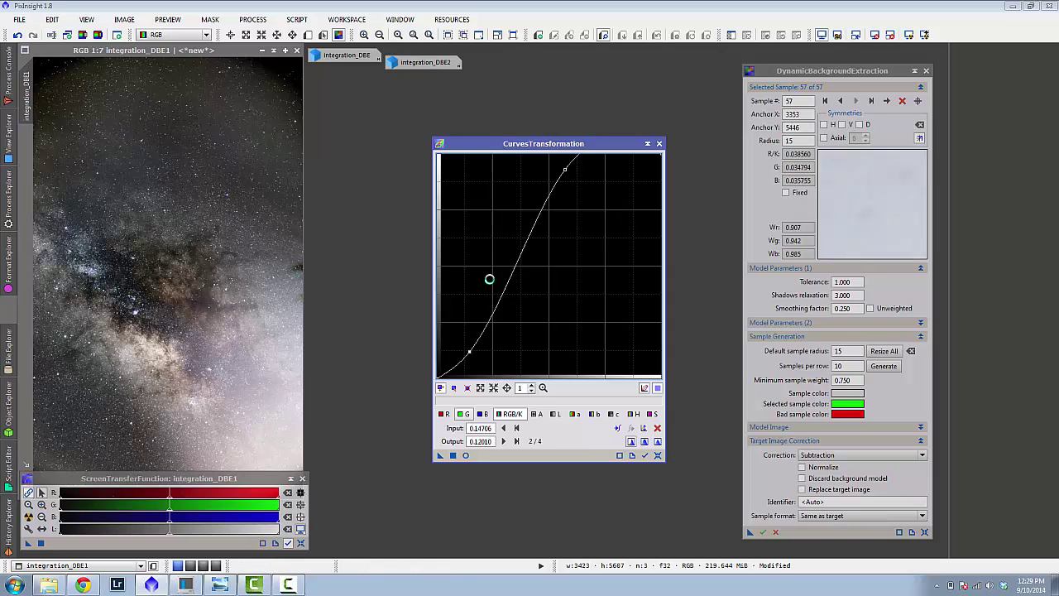
click(444, 414)
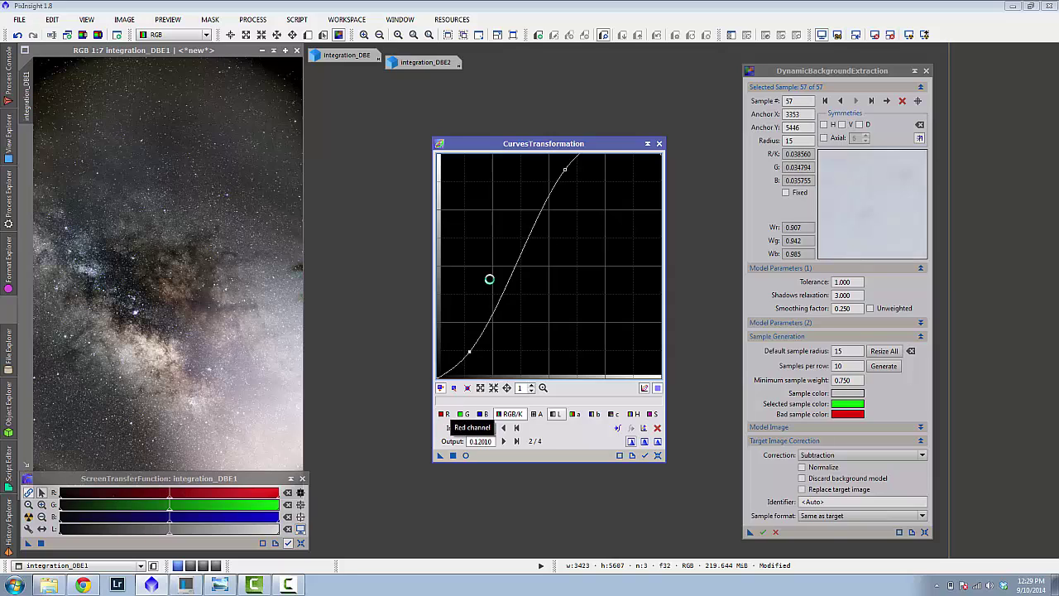
click(653, 414)
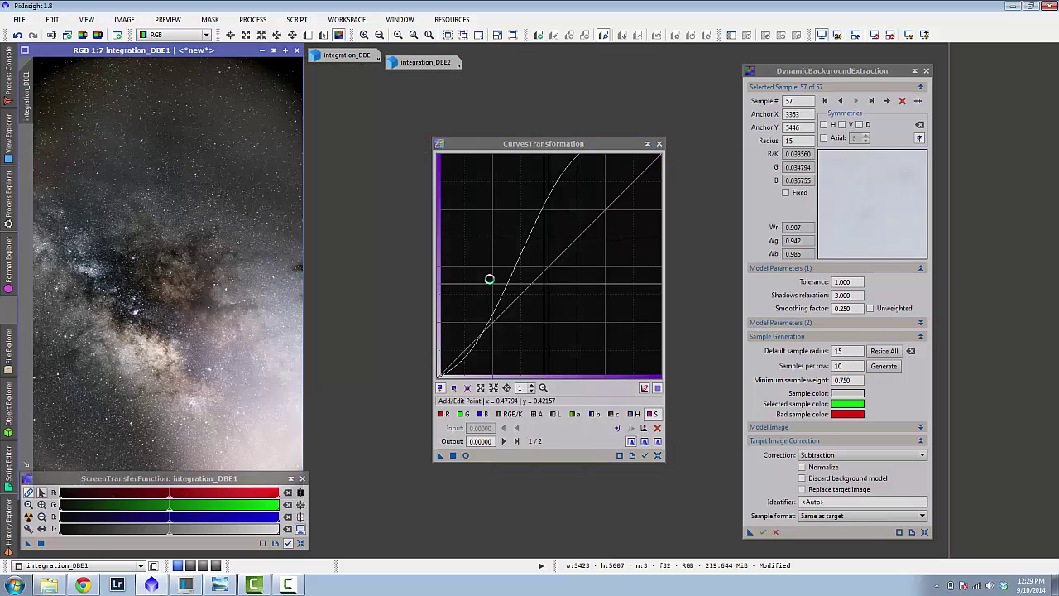
click(547, 266)
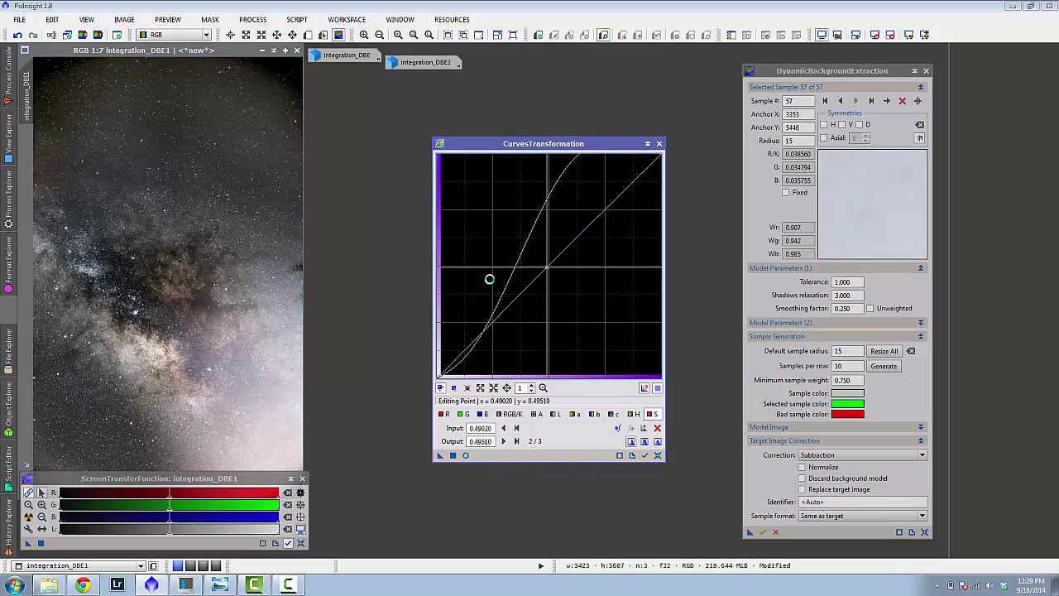
drag(547, 265, 544, 263)
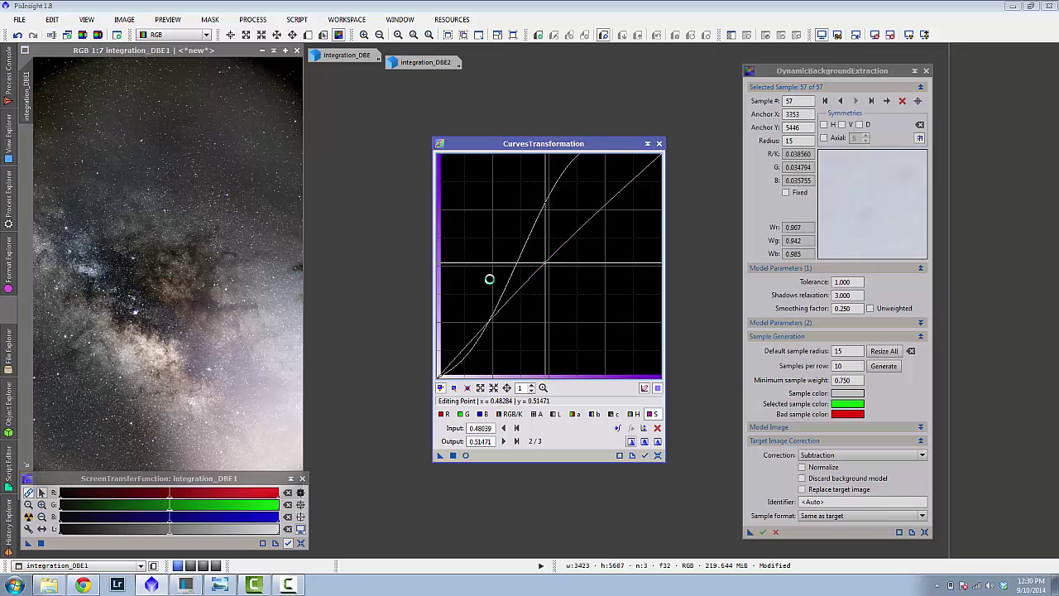
drag(545, 263, 547, 263)
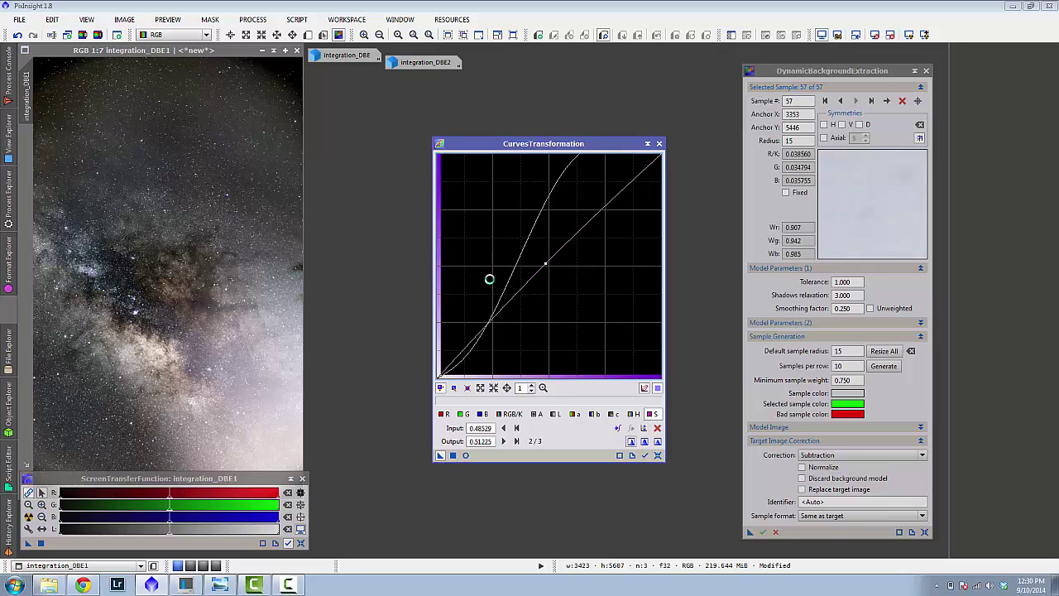
drag(441, 455, 253, 402)
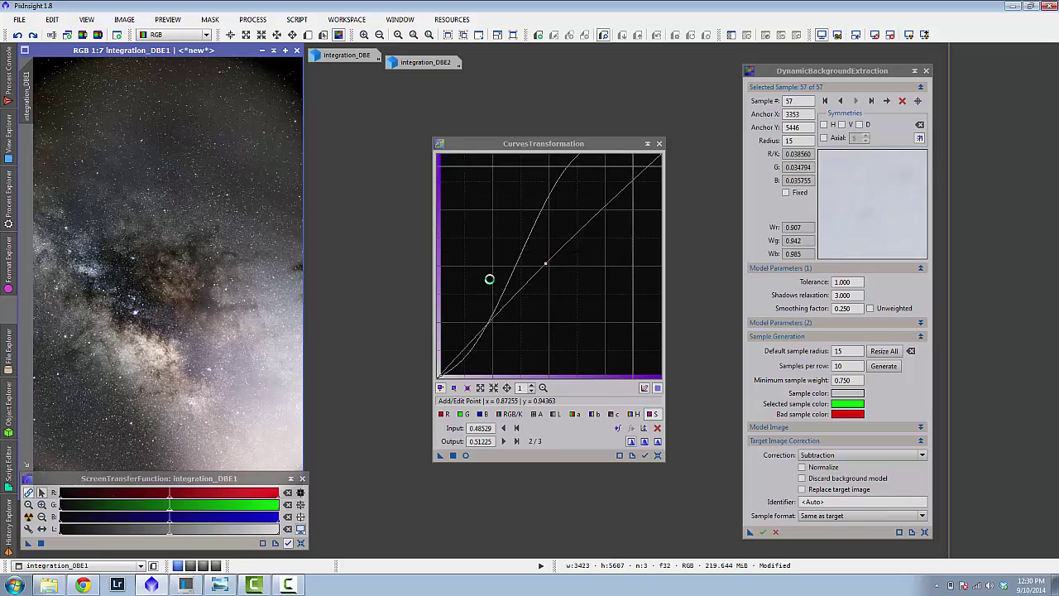
click(659, 144)
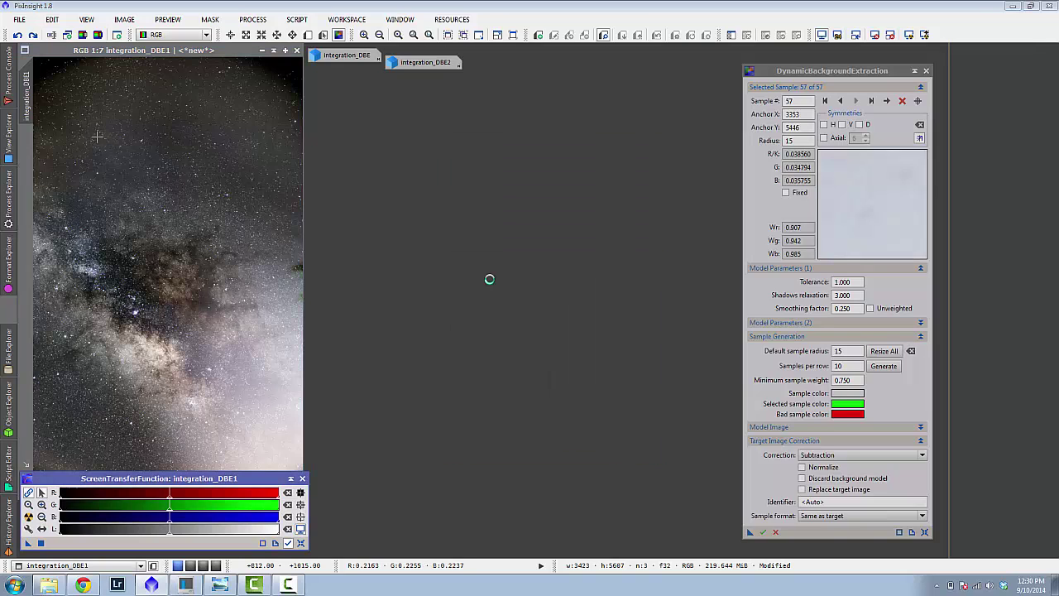
Start saving integration_DBE1 as a TIFF file and create and open a new folder named tutorial inside Milky Way 50mm backyard.
click(19, 19)
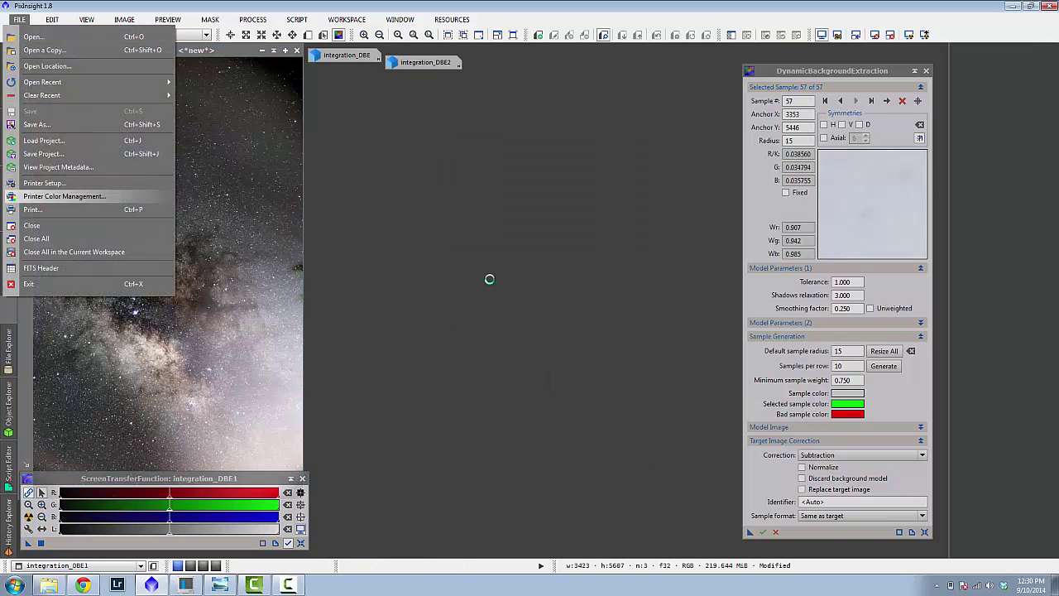
click(36, 124)
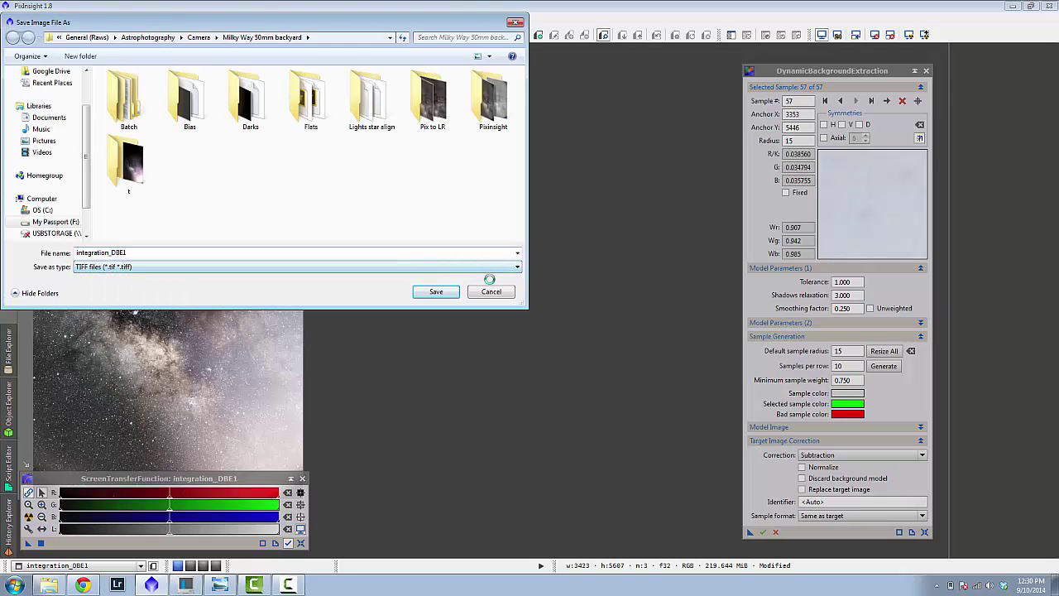
key(End)
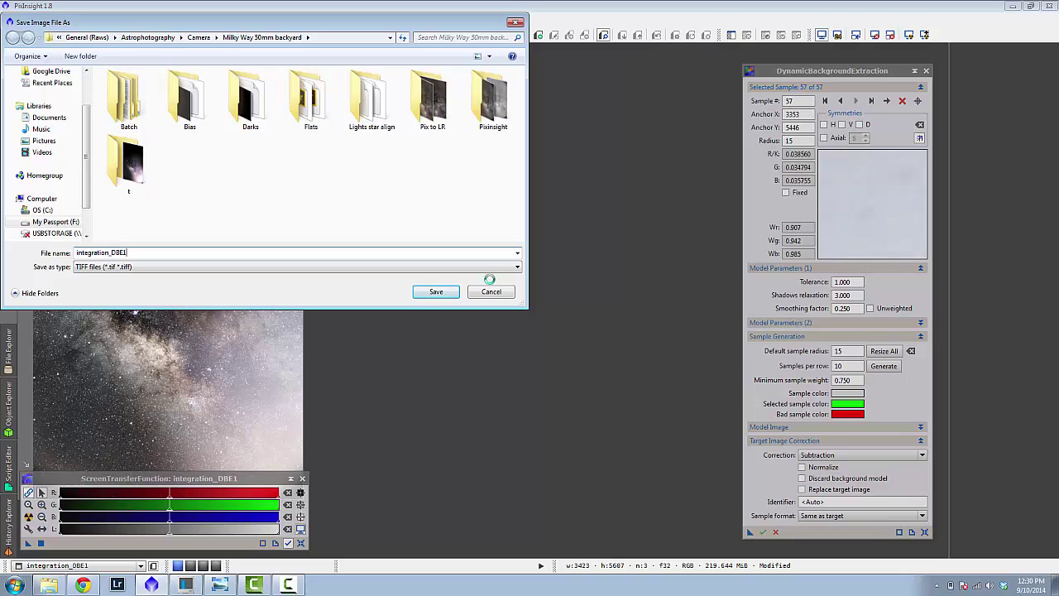
click(80, 57)
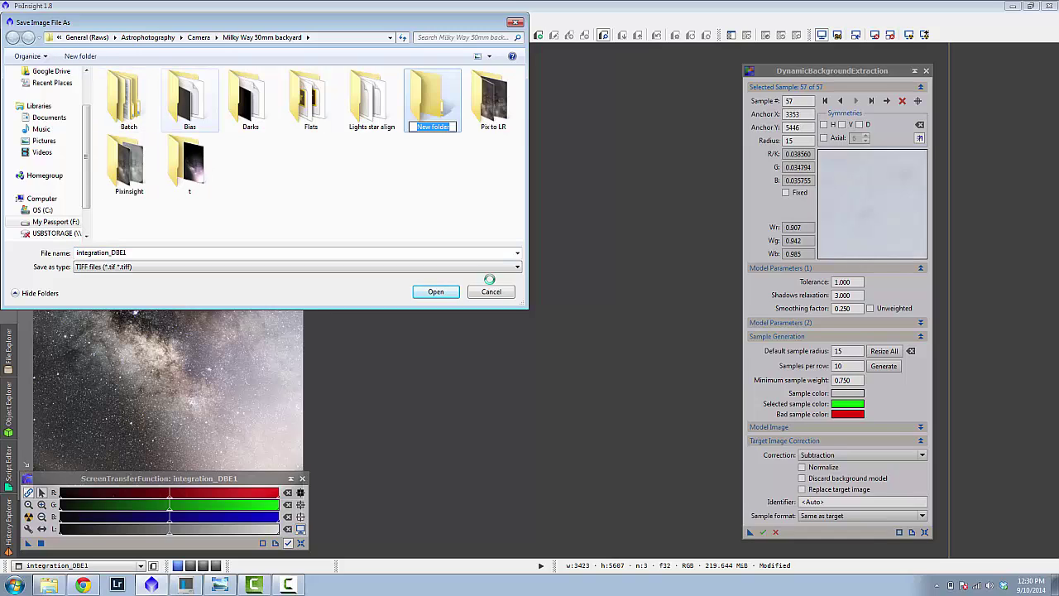
text(tutorial)
key(Return)
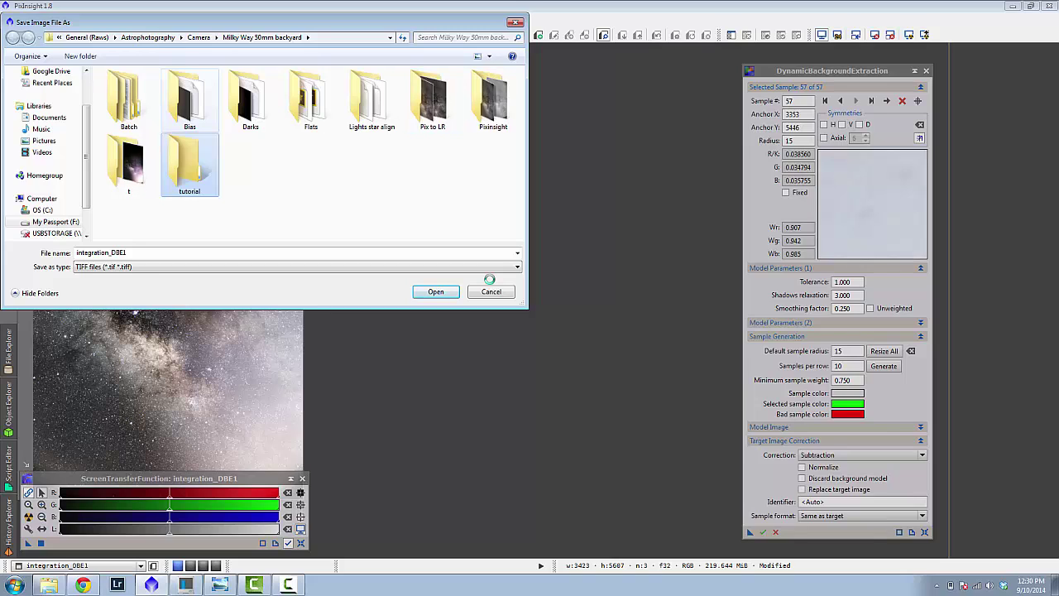
key(Return)
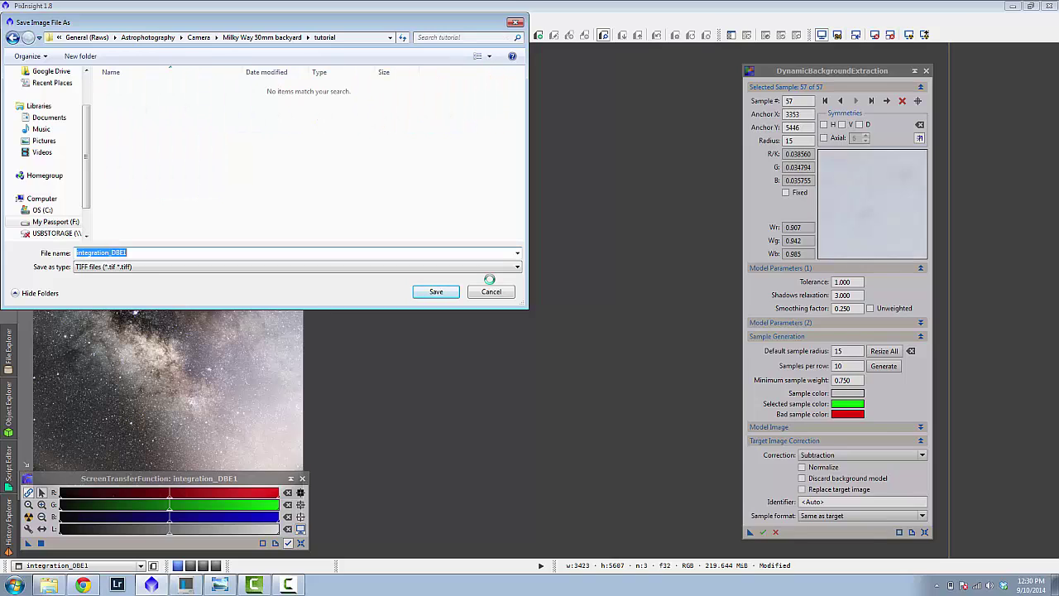
Save the image as "integration_DBE1 tiff 16" in 16-bit unsigned integer format without compression, accepting the loss of FITS keywords.
key(End)
text(tiff 16)
key(Return)
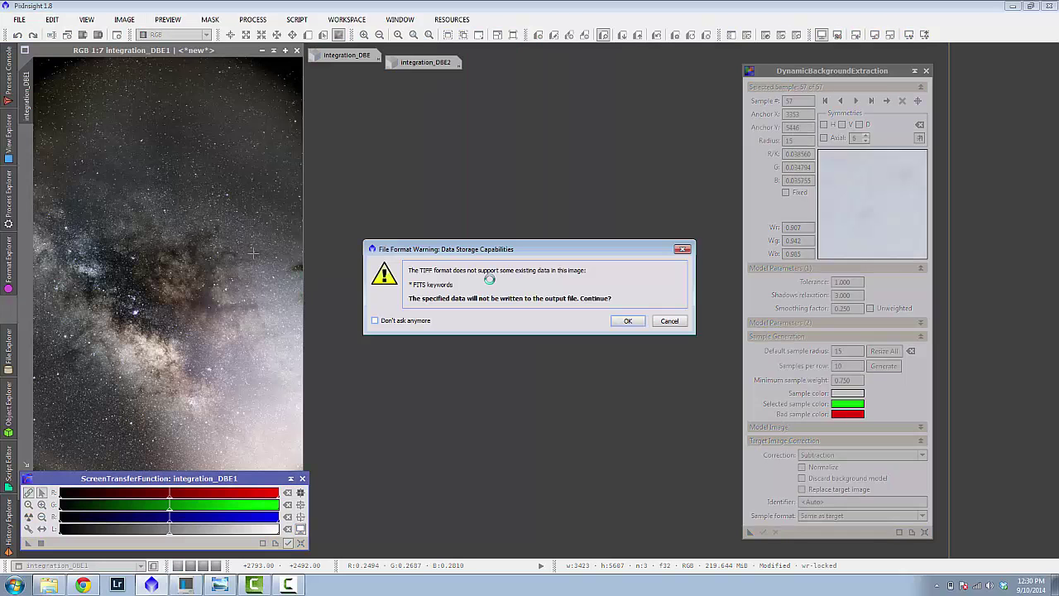
key(Return)
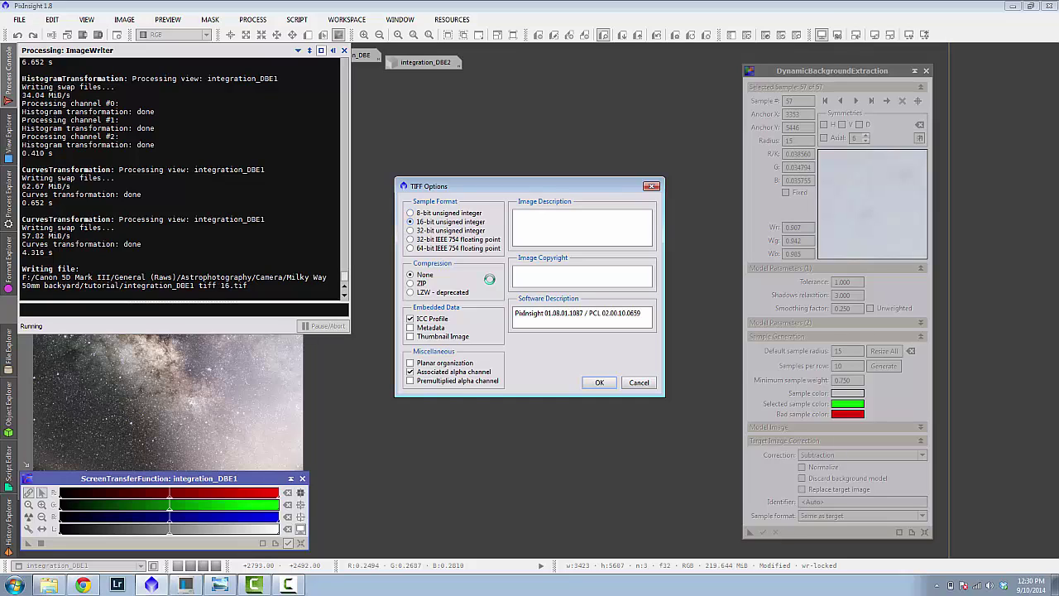
key(Return)
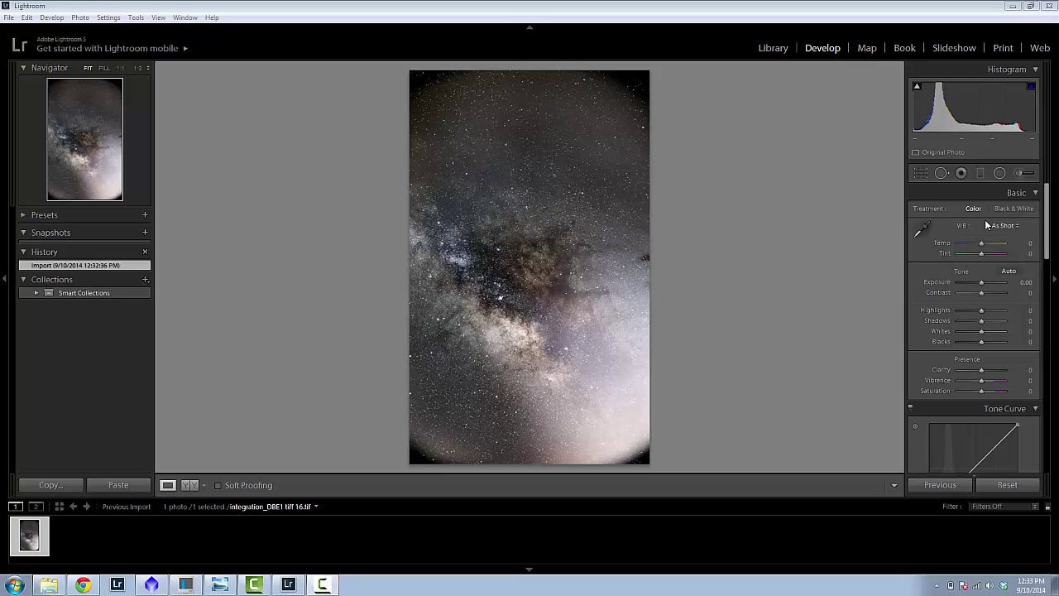
In Lightroom's Develop module, set the white balance temperature of integration_DBE1 tiff 16.tif to +6.
click(1029, 243)
text(6)
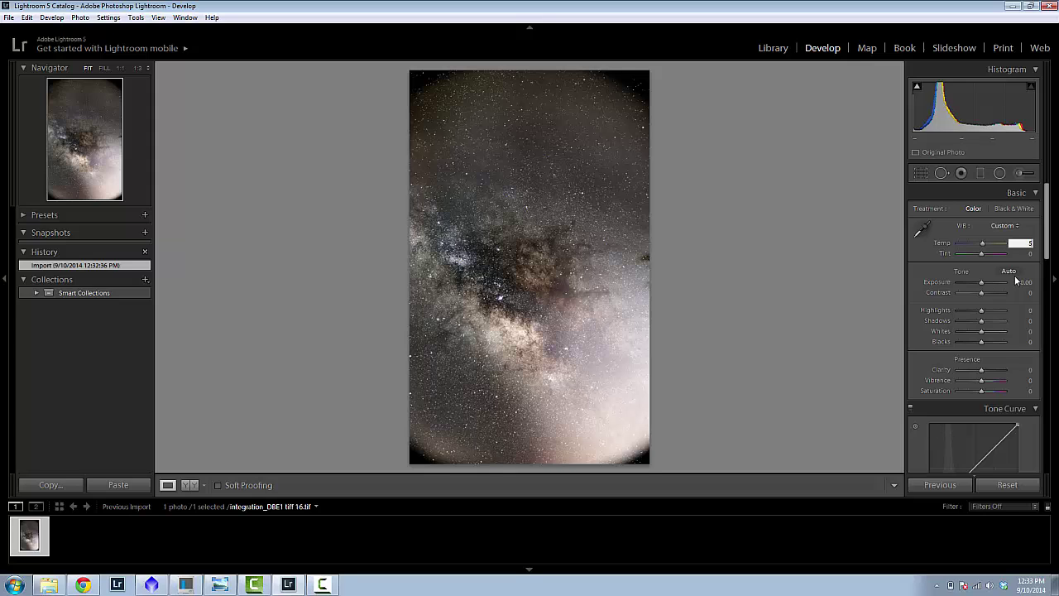
key(Return)
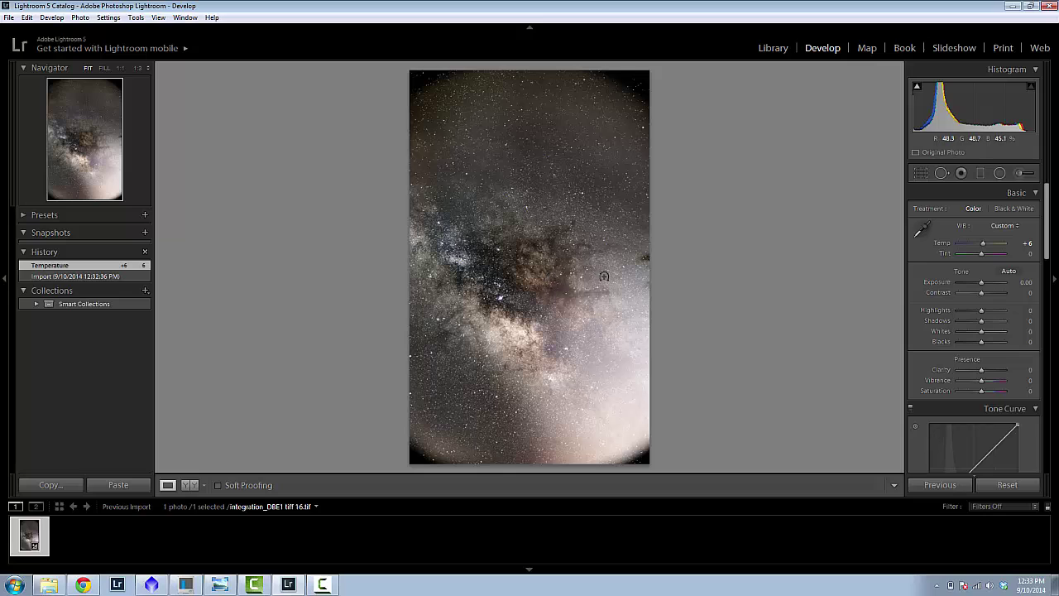
Set the photo's contrast to +40, whites to +48 and blacks to -29.
click(1025, 293)
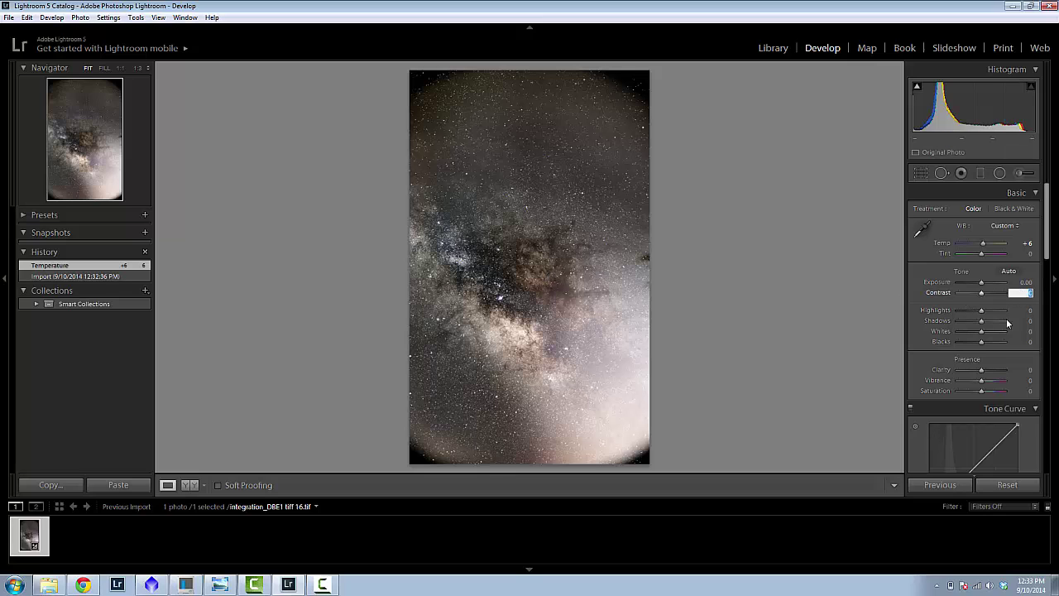
key(BackSpace)
text(40)
key(Return)
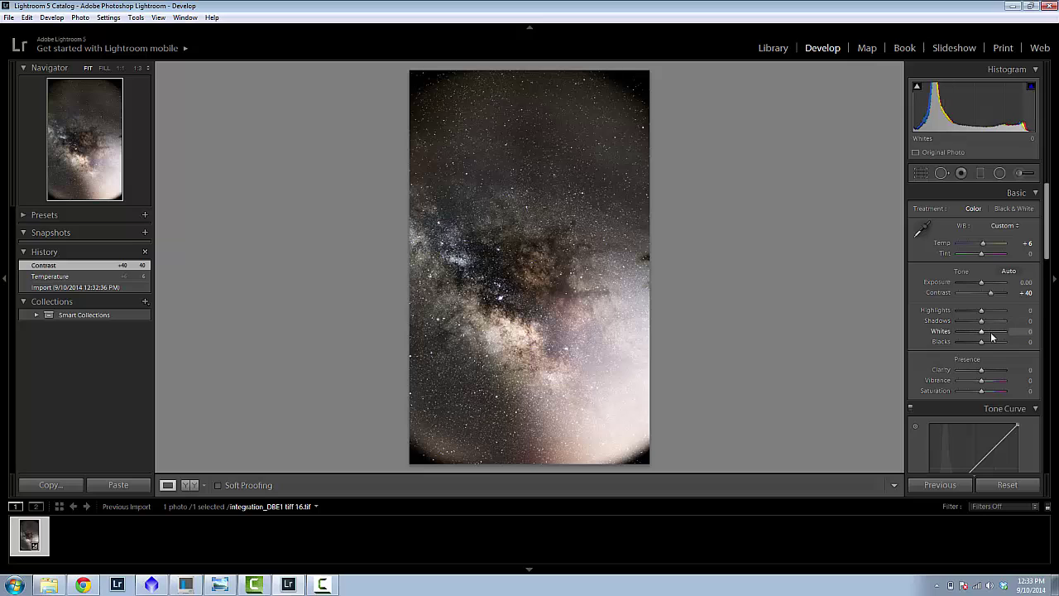
drag(990, 335, 975, 341)
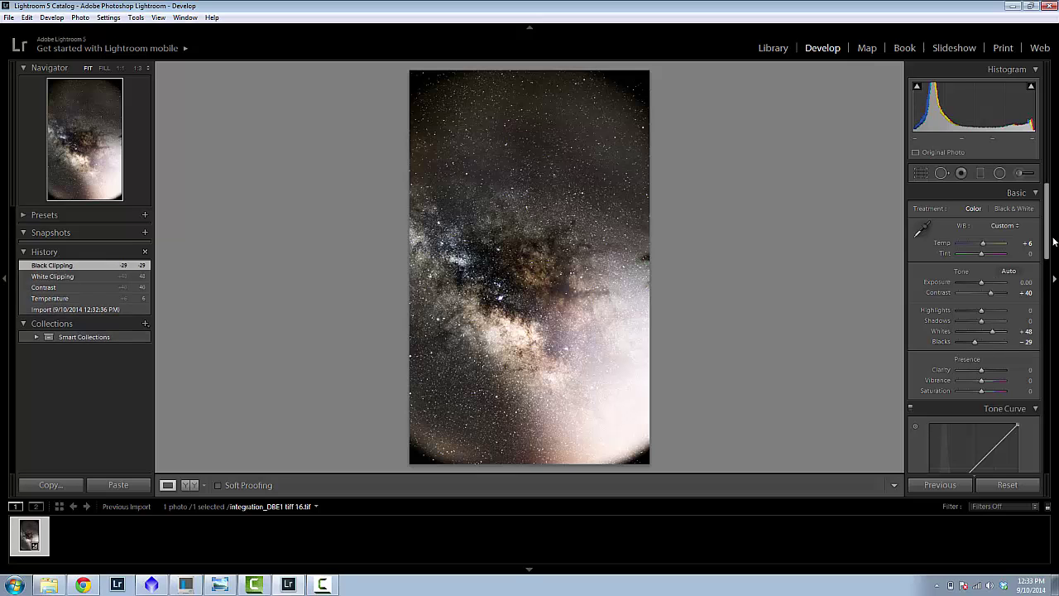
Set the photo's clarity to +10.
scroll(934, 299, down, 3)
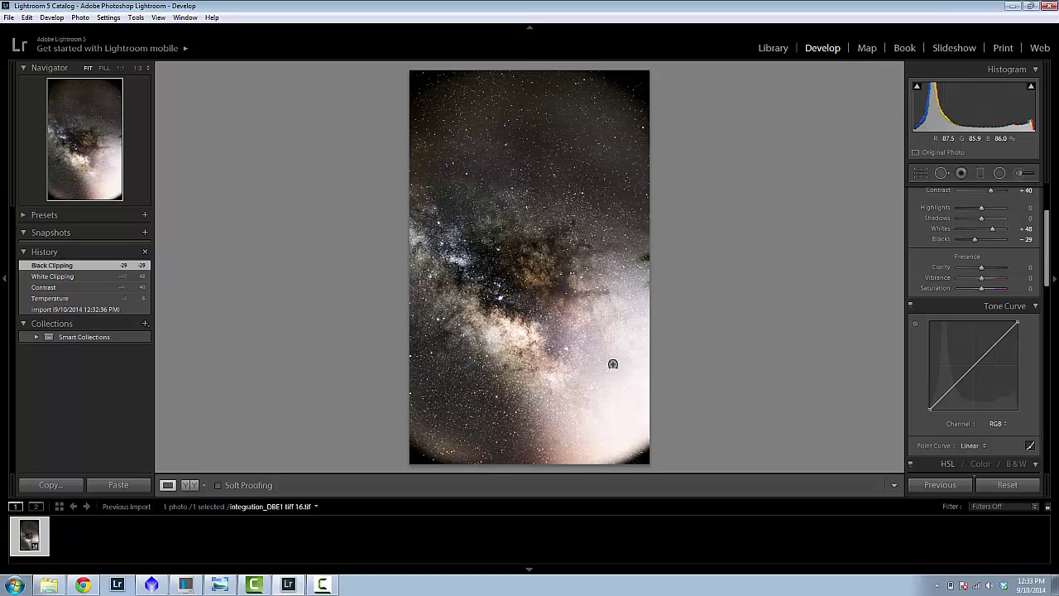
click(1030, 267)
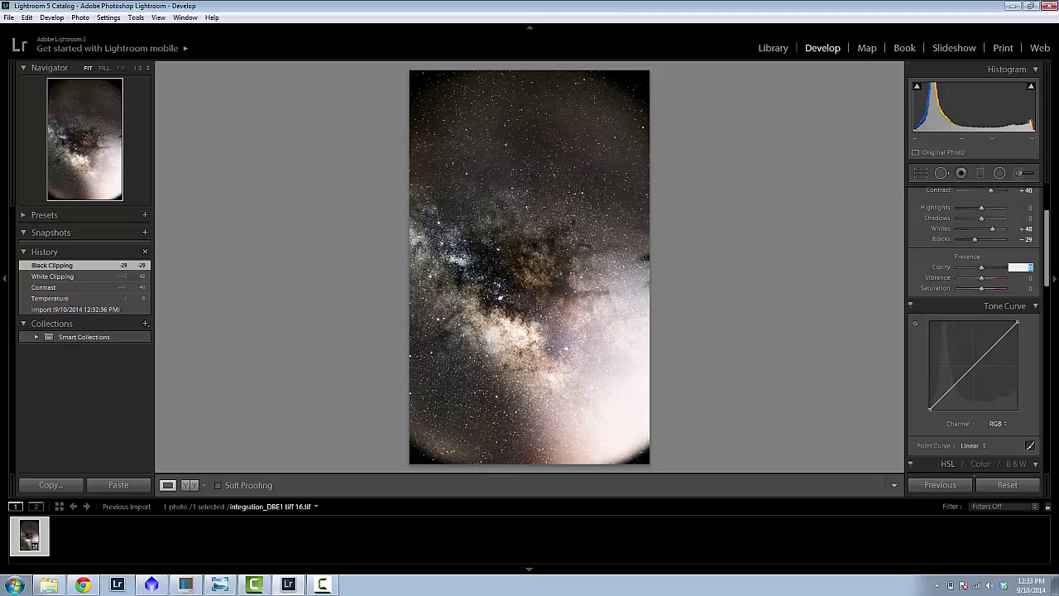
text(10)
key(Return)
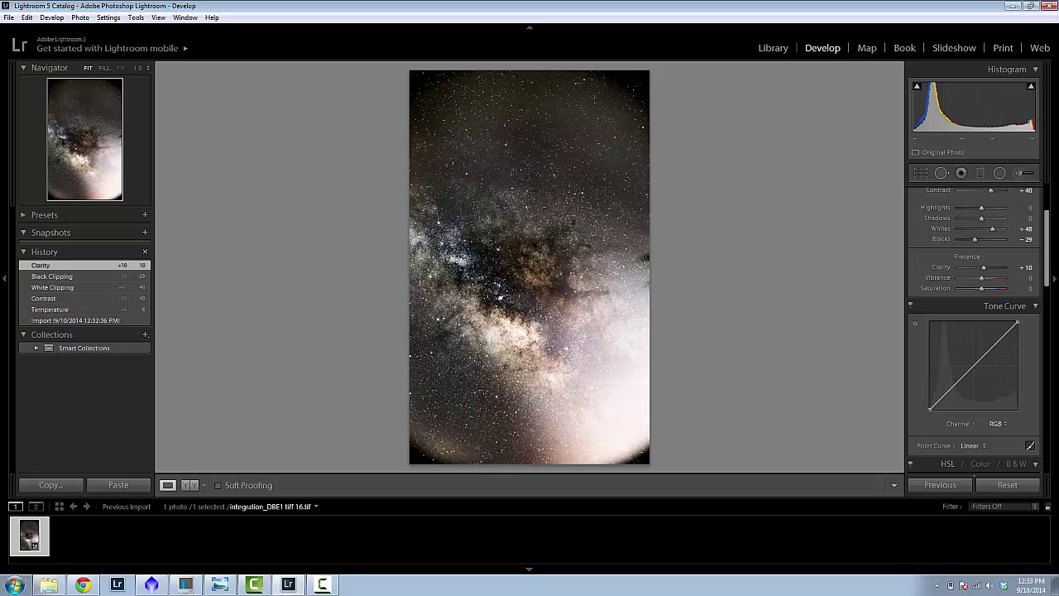
Set the sharpening amount to 25 in the detail settings.
drag(1046, 266, 1044, 340)
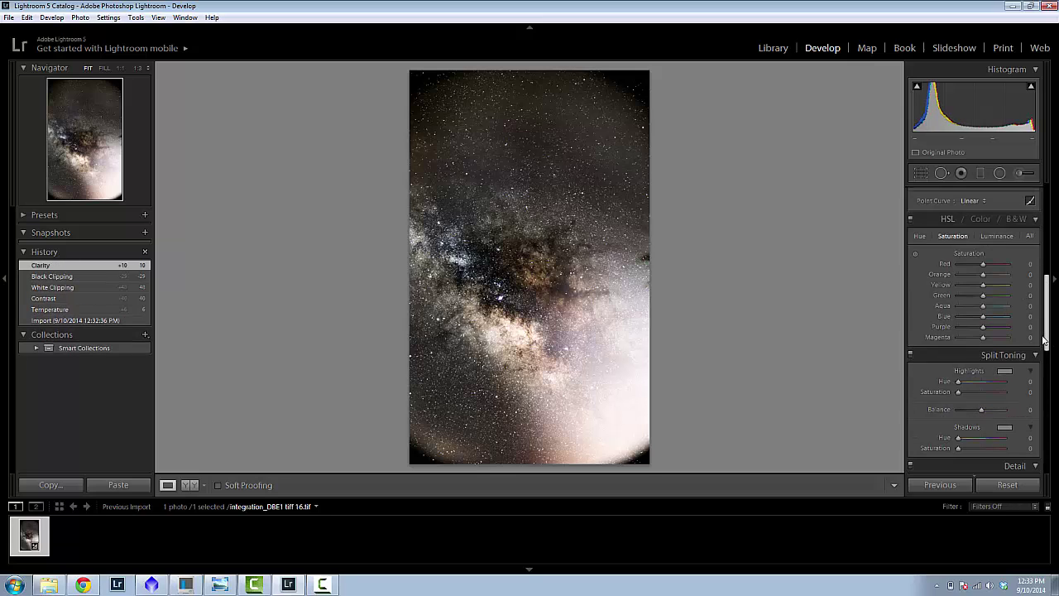
scroll(1044, 340, down, 5)
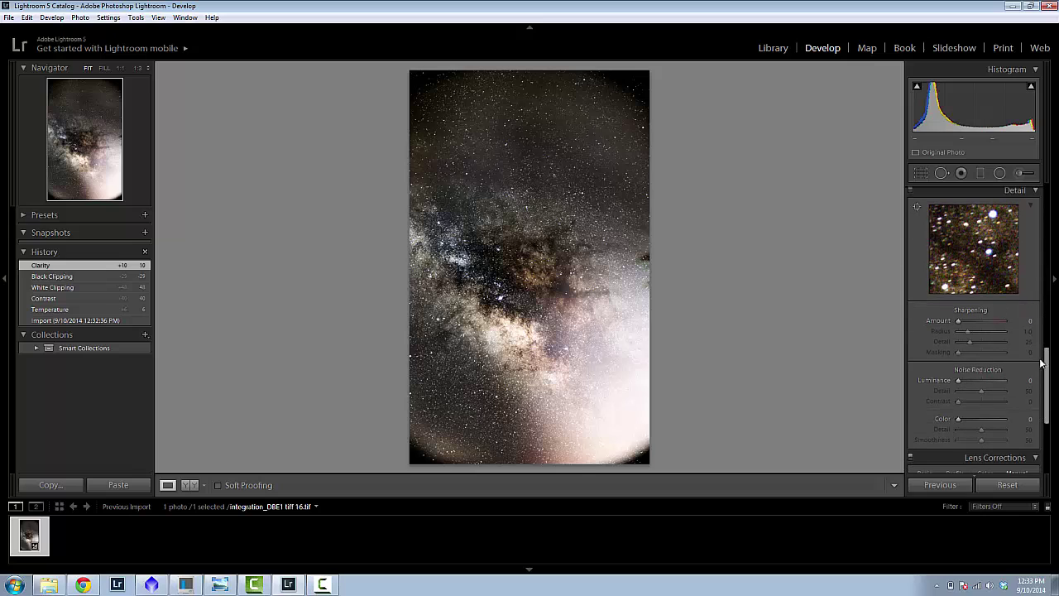
click(1029, 321)
text(25)
key(Return)
Set luminance noise reduction to 25 and color noise reduction to 20.
click(1029, 380)
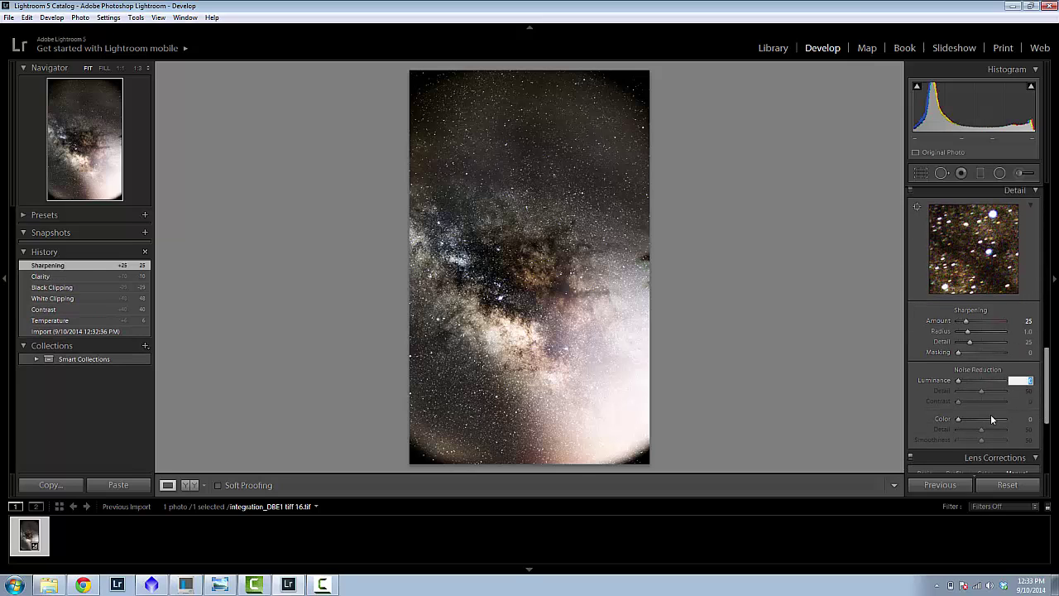
text(25)
key(Return)
click(1016, 420)
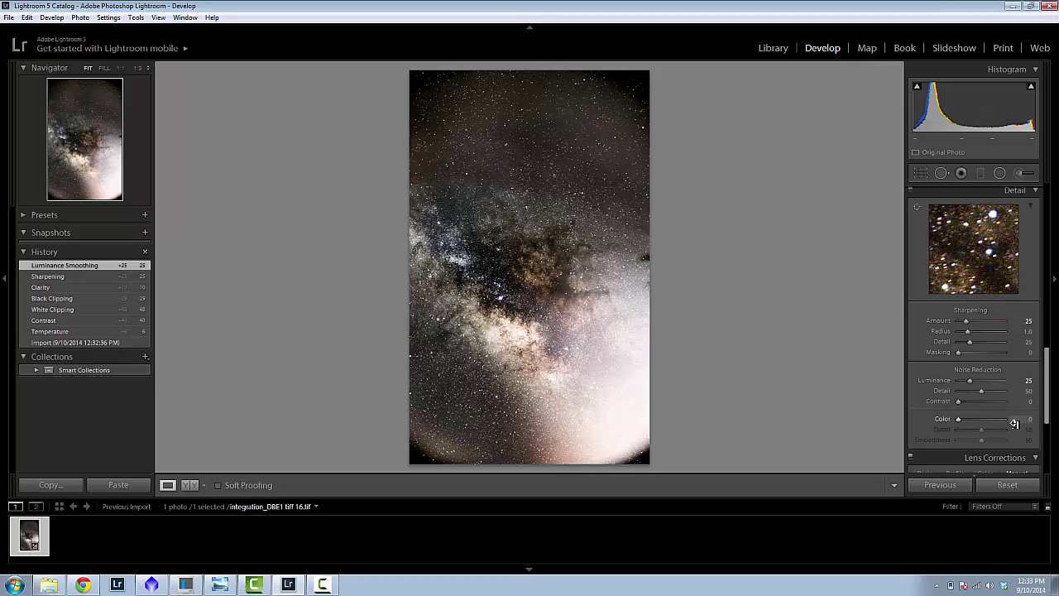
text(25)
key(Return)
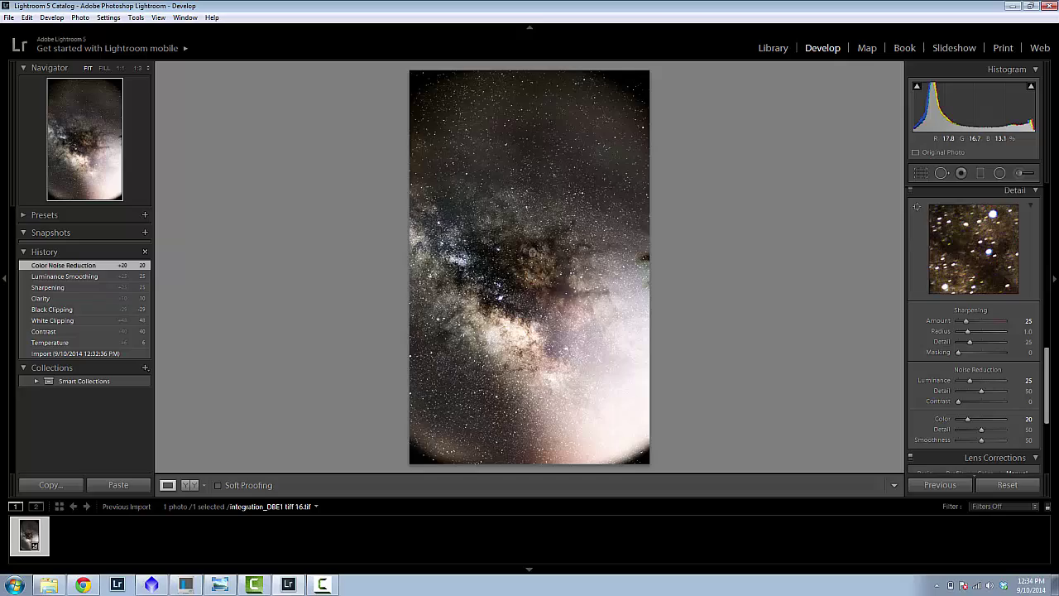
Inspect the Milky Way core at 1:1, comparing the Clarity history state with the Color Noise Reduction state, and return to the full view.
click(533, 252)
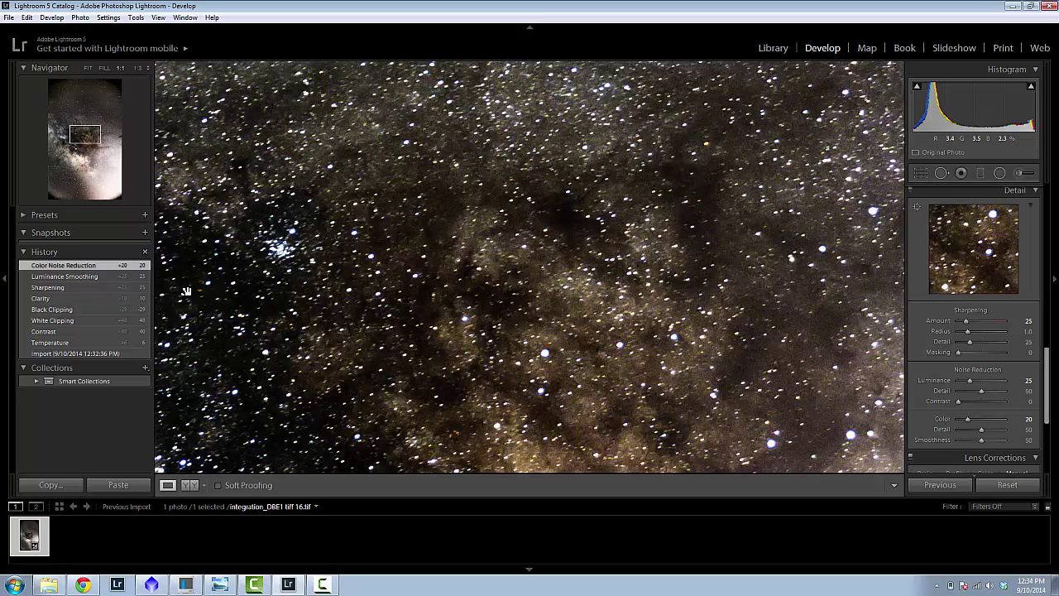
scroll(420, 321, down, 2)
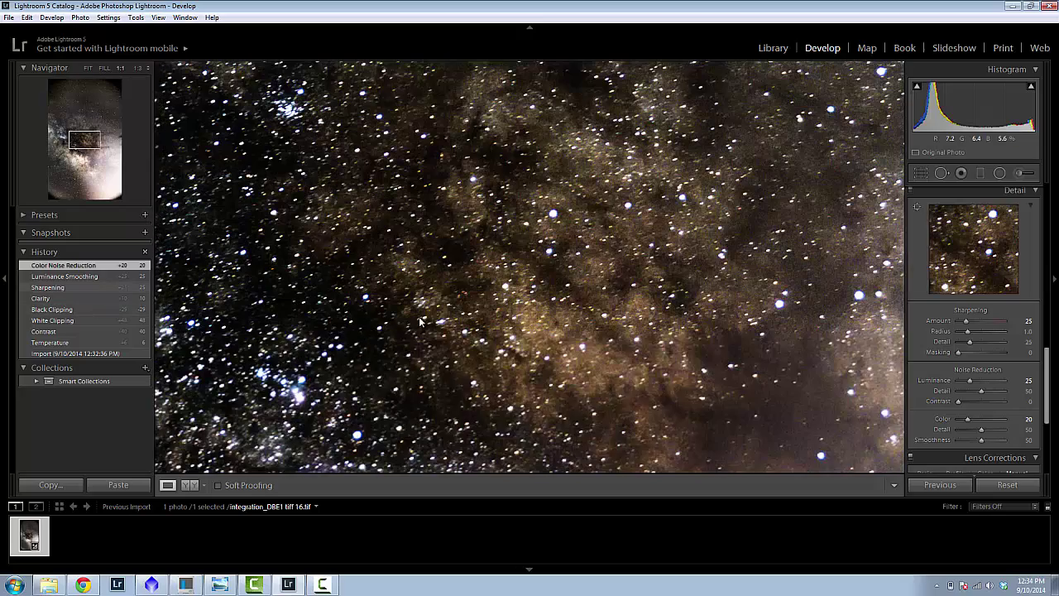
scroll(420, 321, down, 3)
click(506, 298)
click(522, 264)
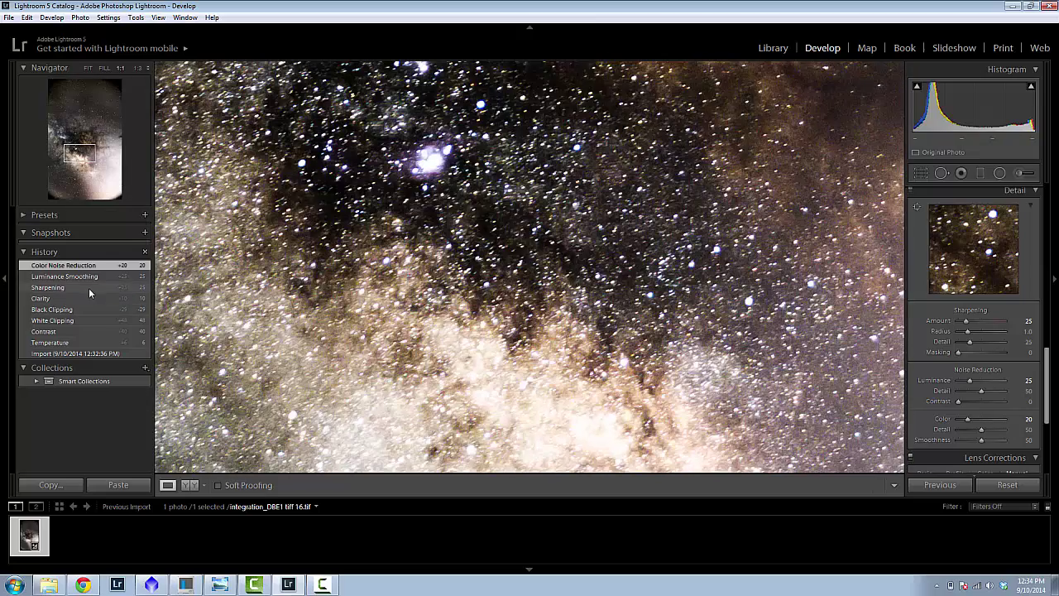
click(89, 298)
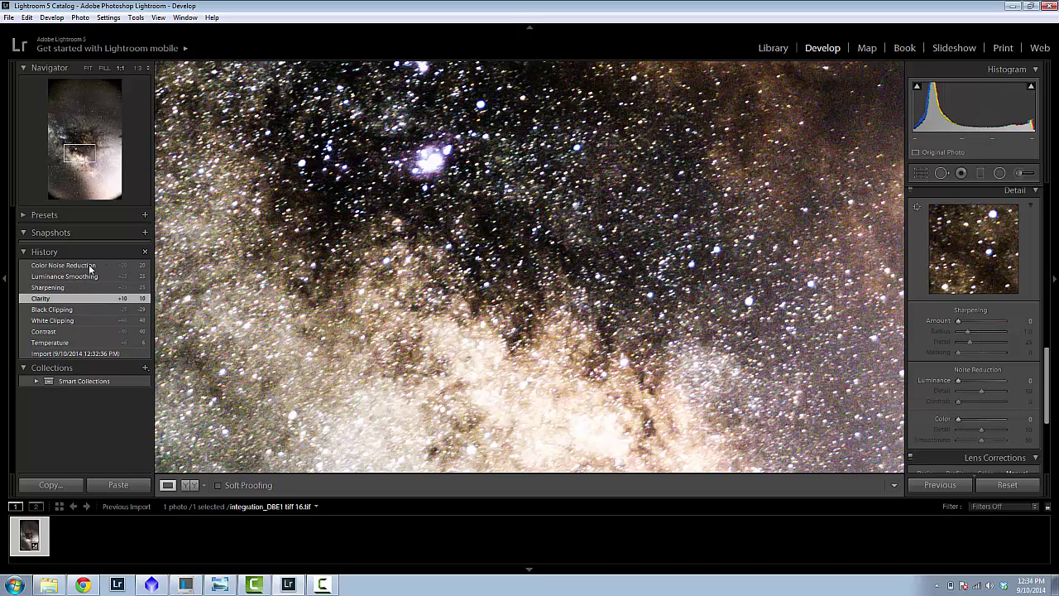
click(88, 265)
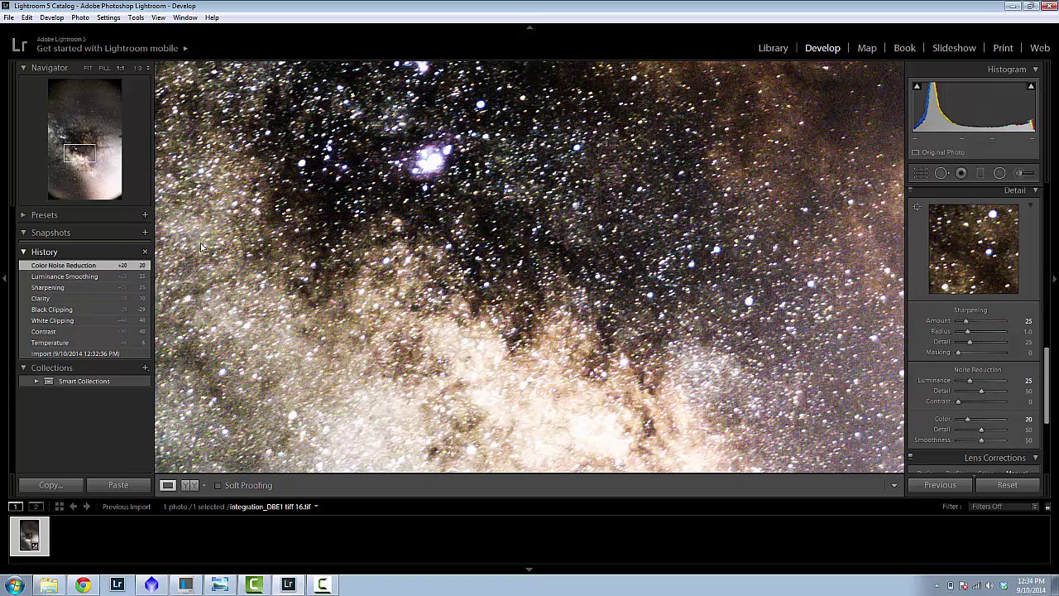
click(793, 324)
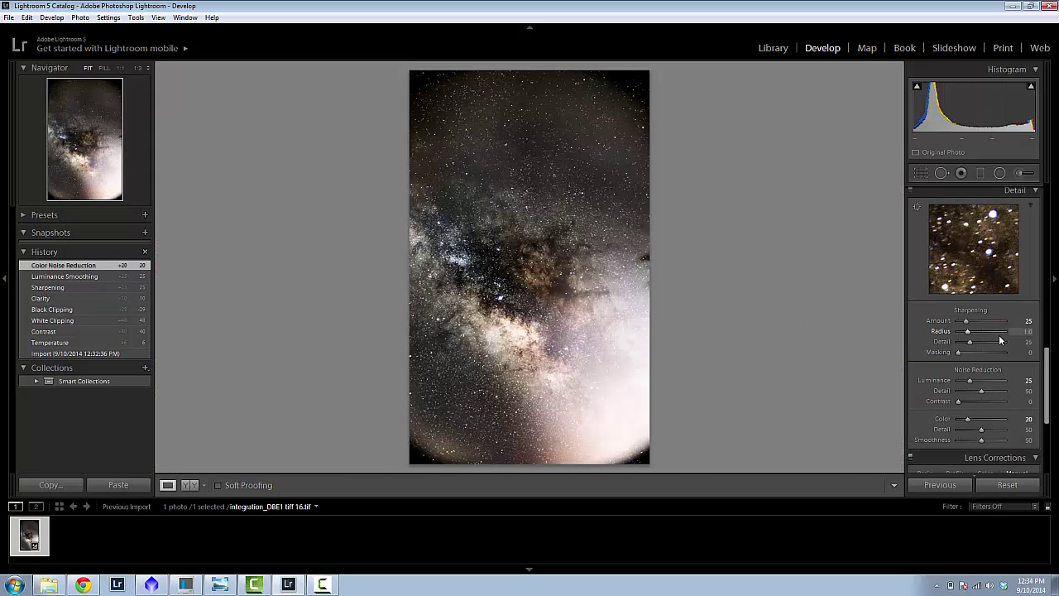
Set the manual lens vignetting amount to +71 and compare it with the preceding history state.
drag(1046, 393, 998, 413)
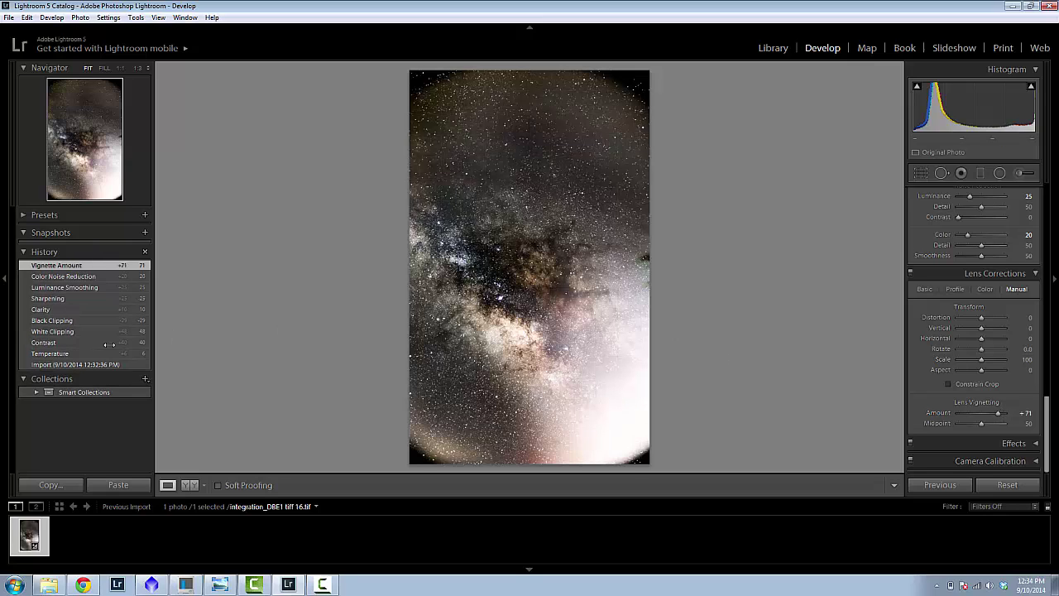
click(50, 276)
click(51, 265)
Crop the dark vignetted strips off the photo's upper and lower edges with the aspect ratio unlocked.
drag(1045, 422, 1048, 315)
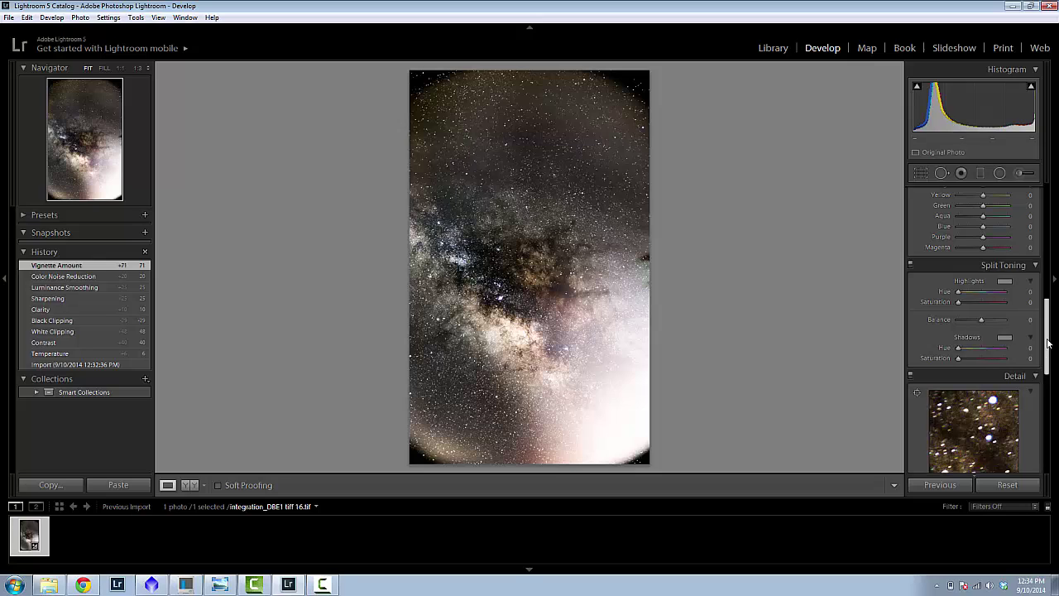
drag(1049, 337, 1053, 219)
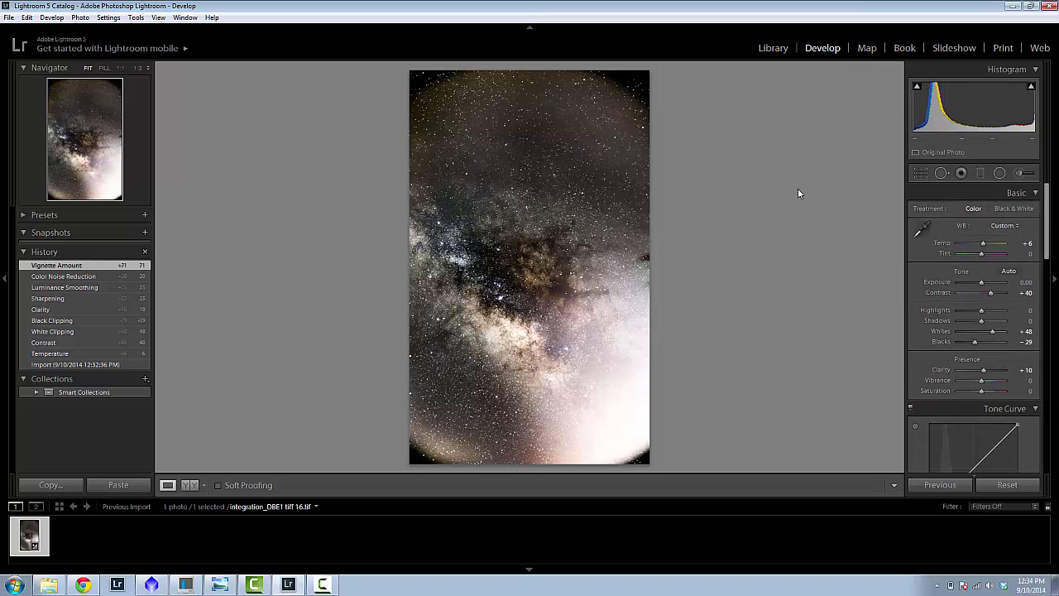
click(919, 173)
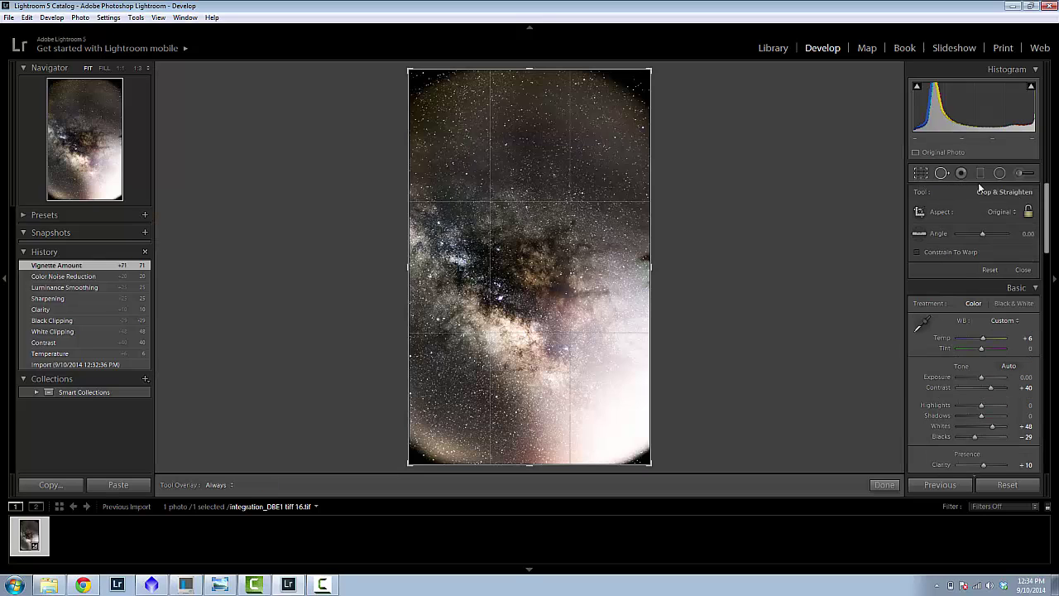
click(1028, 212)
drag(529, 69, 526, 89)
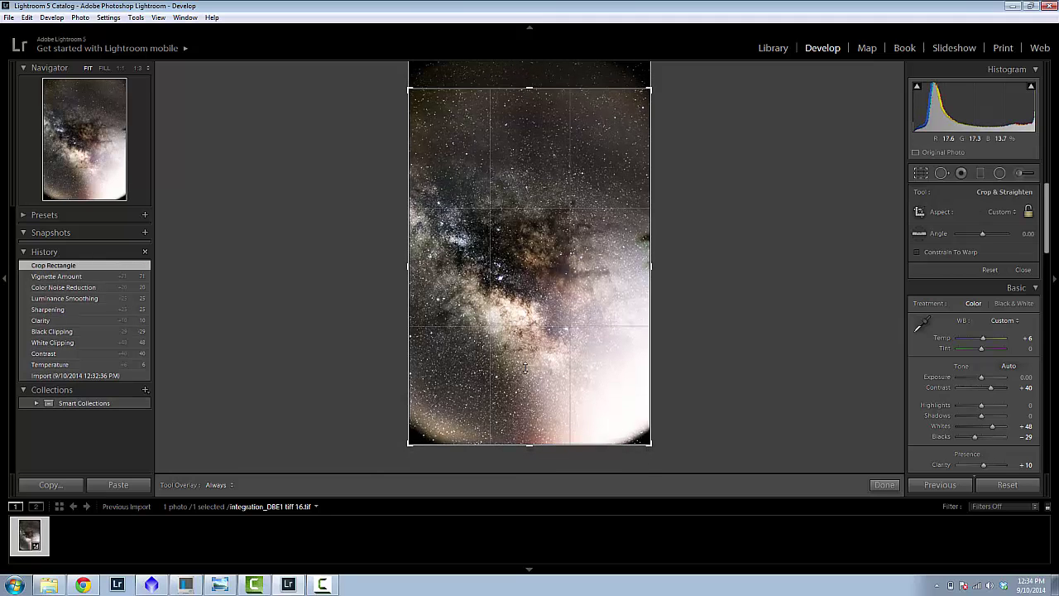
drag(532, 447, 530, 431)
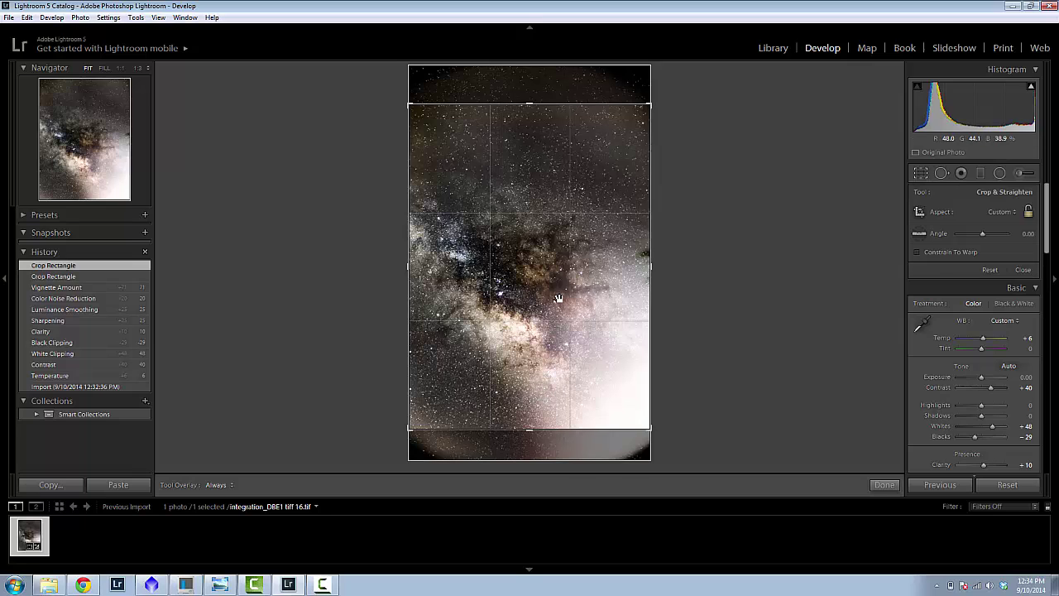
key(Return)
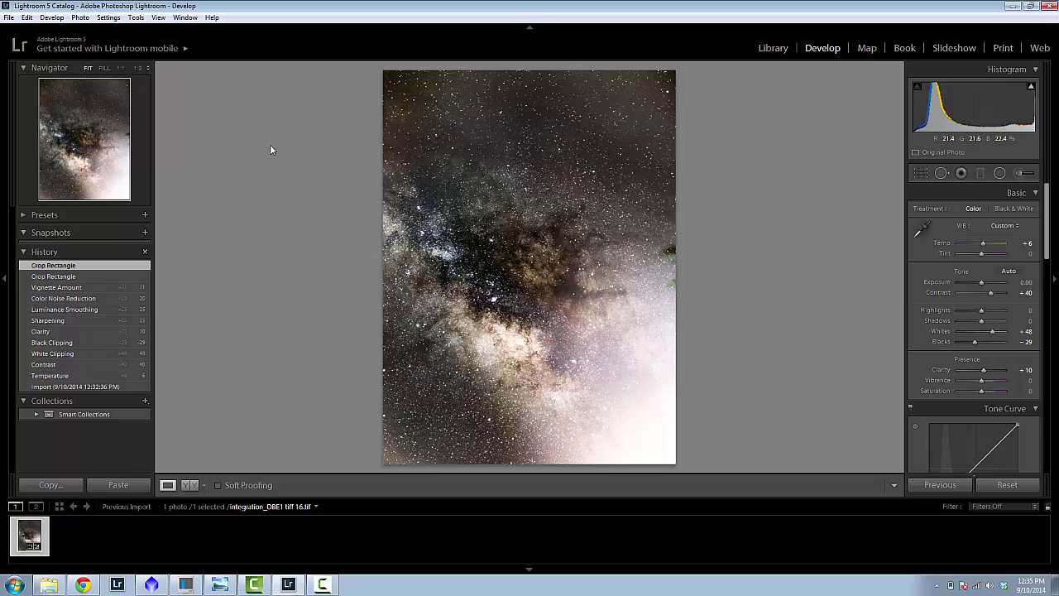
Switch to PixInsight, open the raw frame KO9A2274.CR2 and apply an automatic screen stretch to it.
click(152, 585)
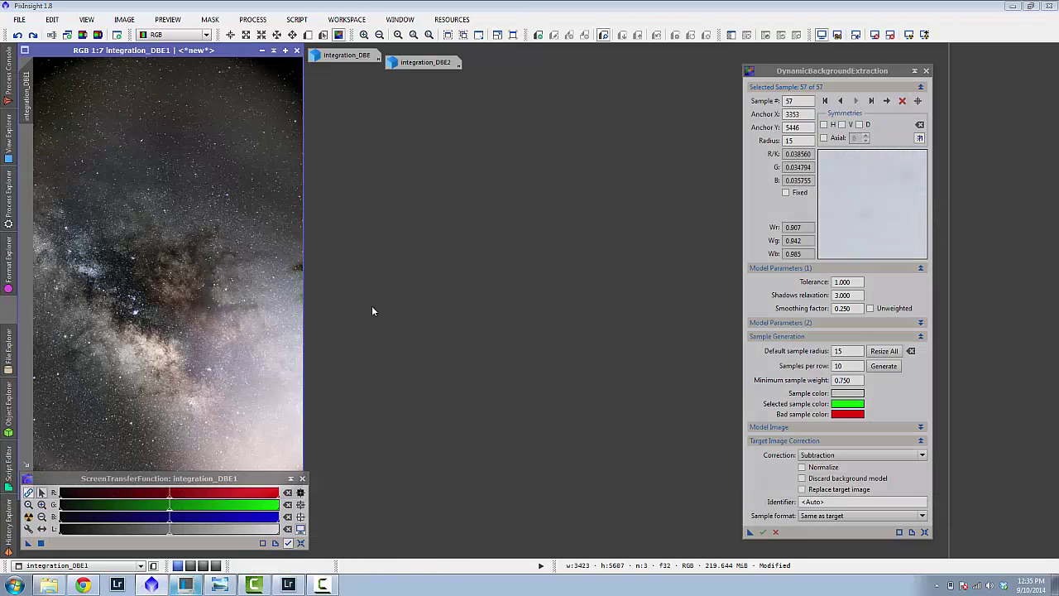
double_click(372, 306)
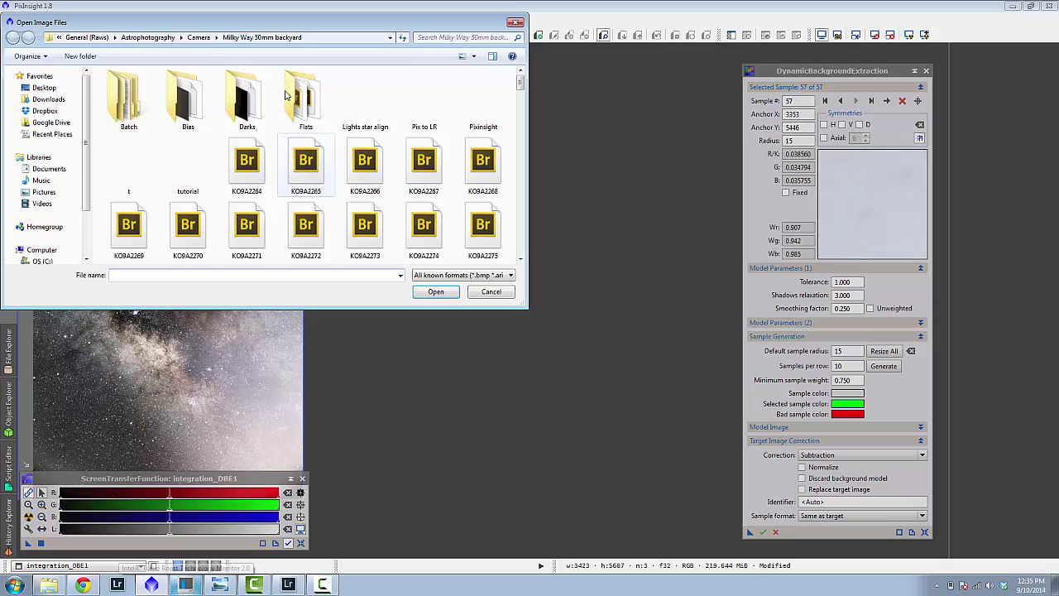
double_click(424, 242)
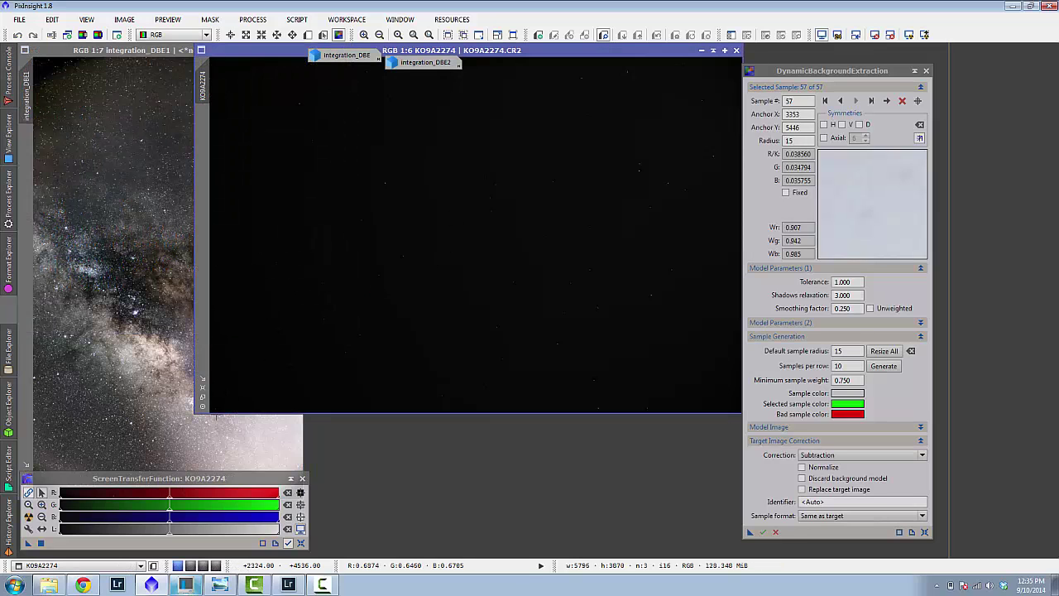
click(28, 516)
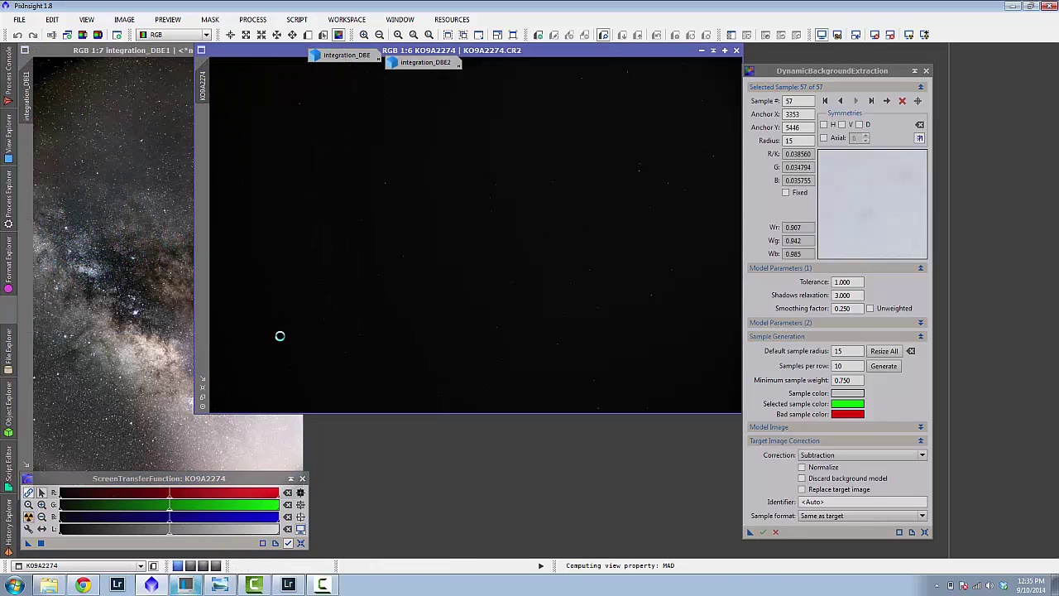
drag(503, 55, 392, 97)
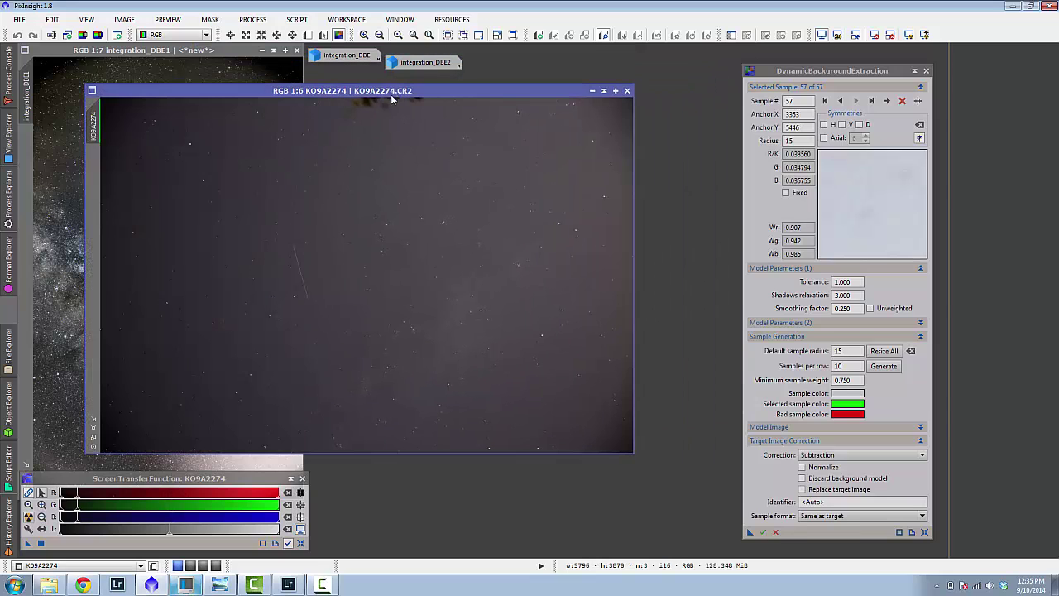
Rotate KO9A2274 90° clockwise with FastRotation, fit its window to the image and place it beside integration_DBE1.
click(9, 195)
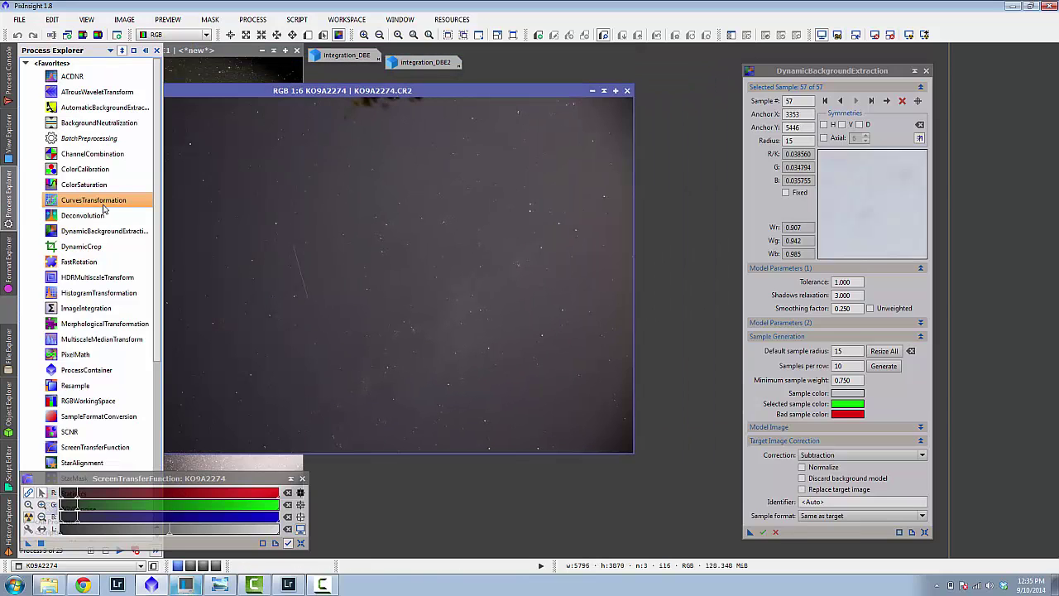
double_click(110, 263)
drag(700, 272, 484, 292)
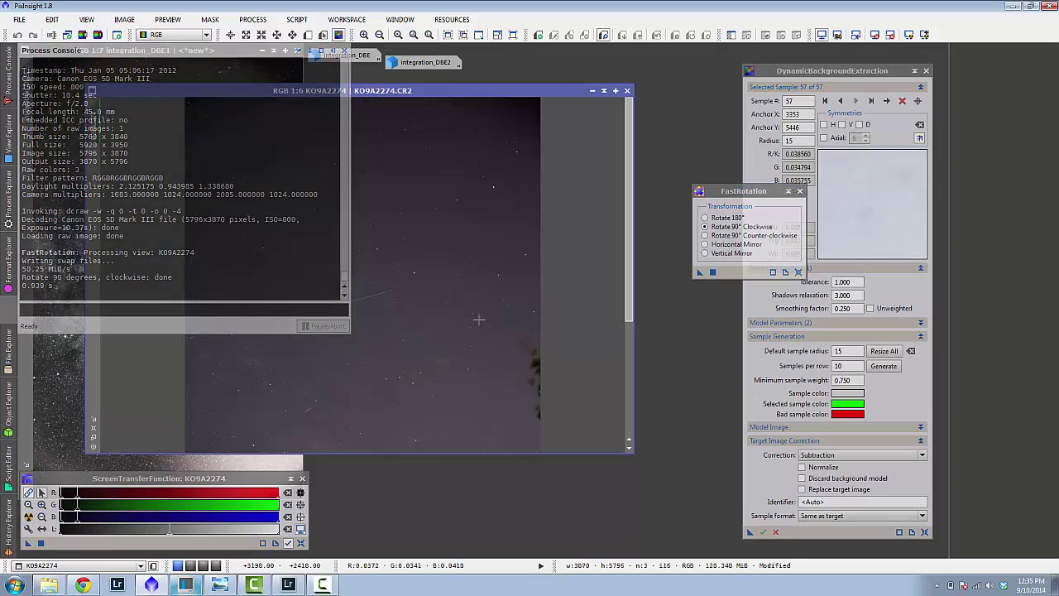
click(94, 433)
drag(265, 90, 495, 78)
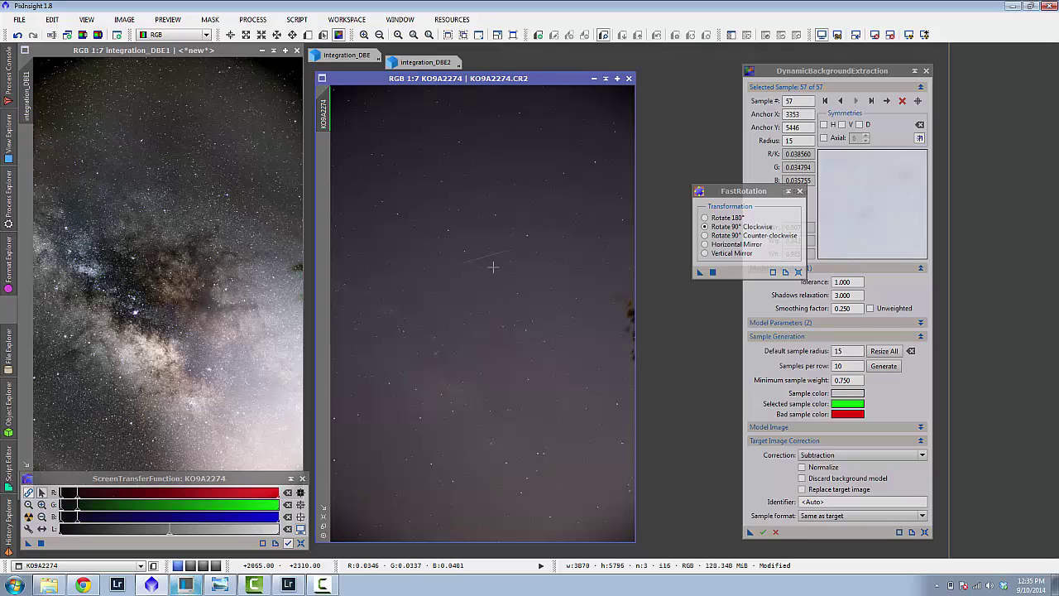
Switch back to Lightroom and compare the original import state with the final cropped state in the history.
click(288, 585)
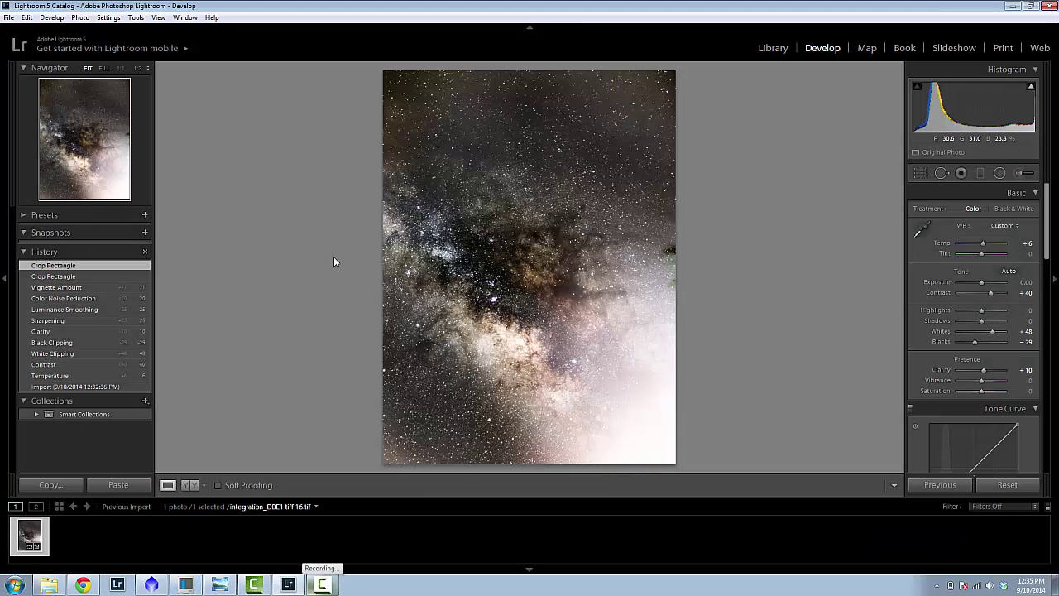
click(45, 387)
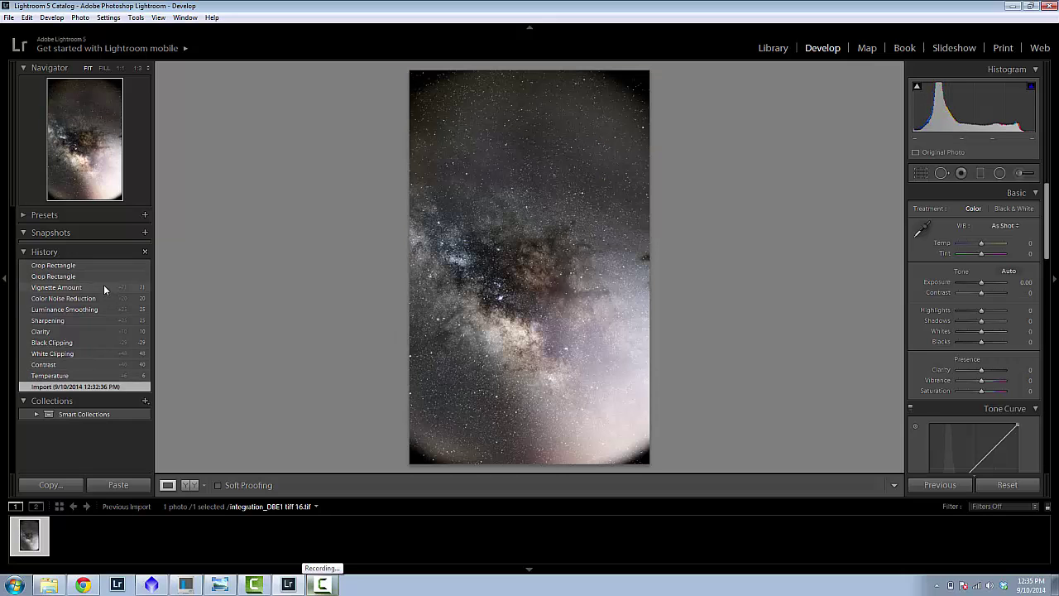
click(101, 263)
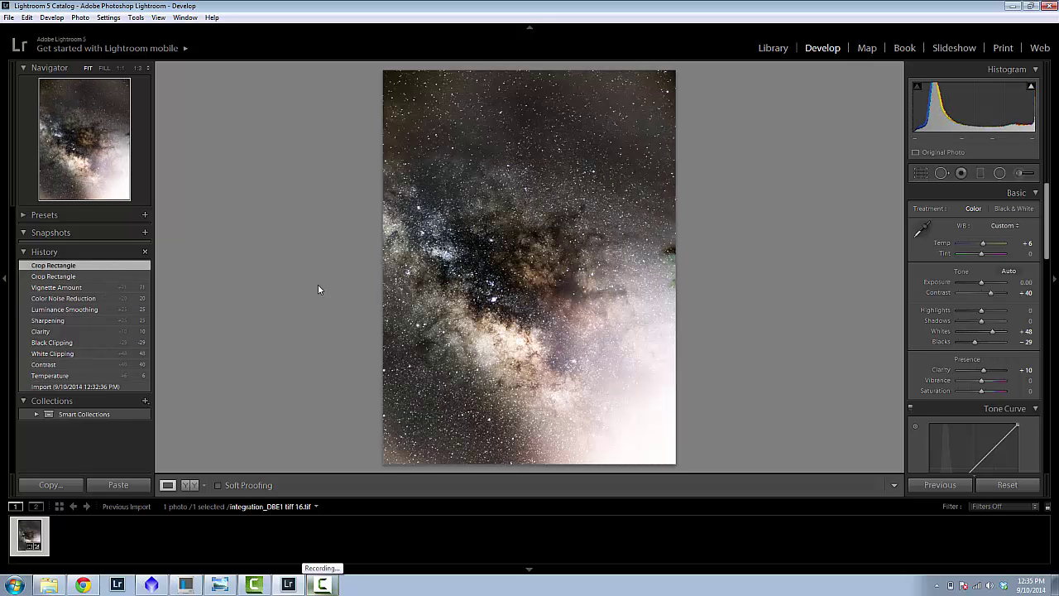